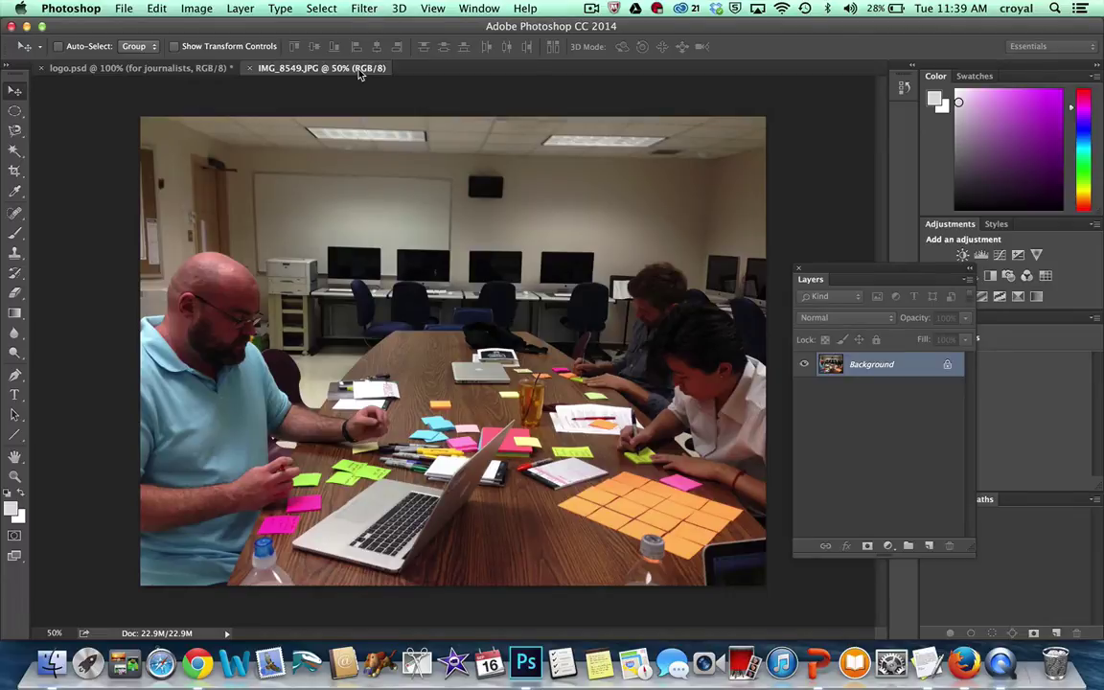
Open the photo's Image Size settings and switch the dimension units between pixels and inches, finishing on inches
{"action": "left_click", "coordinate": [196, 9]}
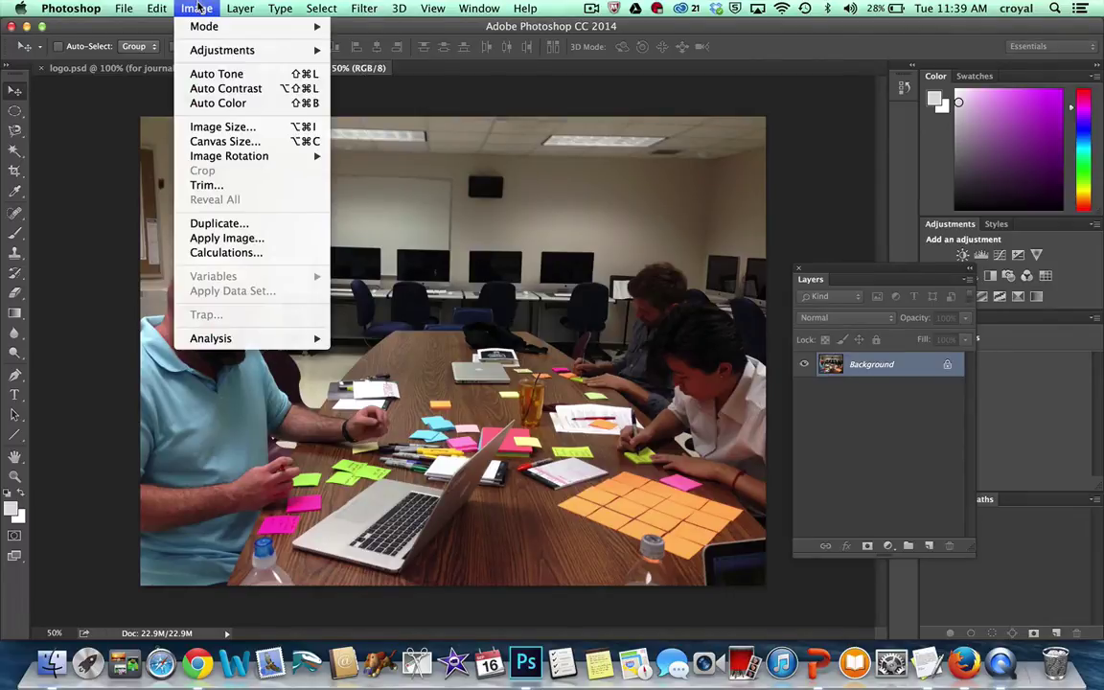
{"action": "left_click", "coordinate": [217, 127]}
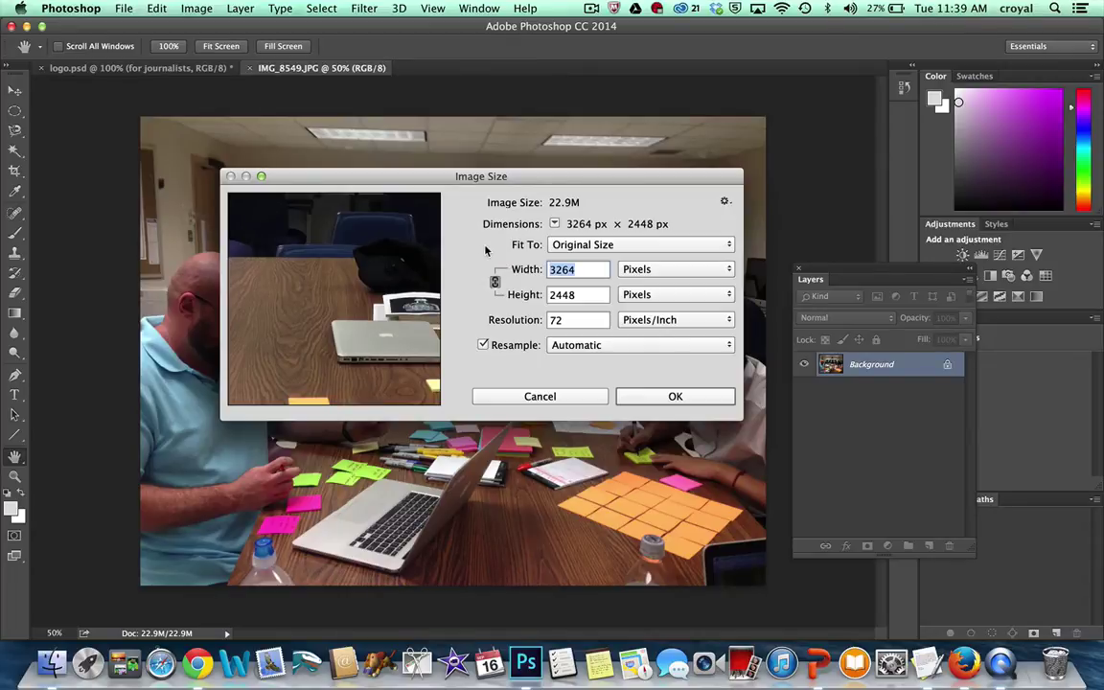
{"action": "left_click", "coordinate": [635, 270]}
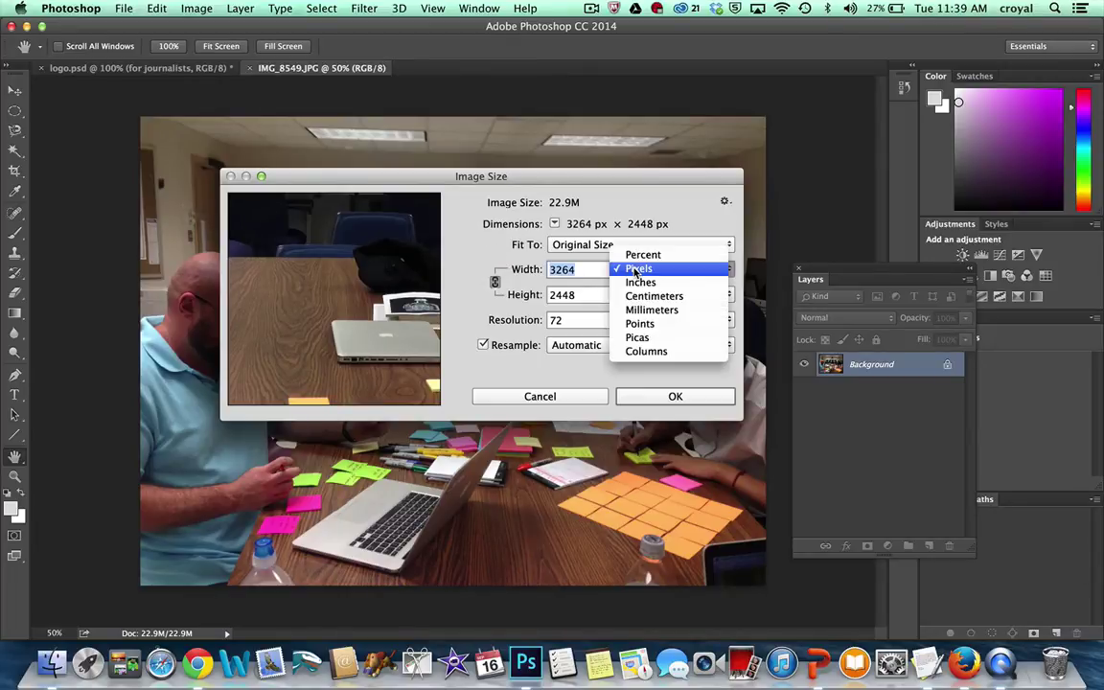
{"action": "left_click", "coordinate": [641, 282]}
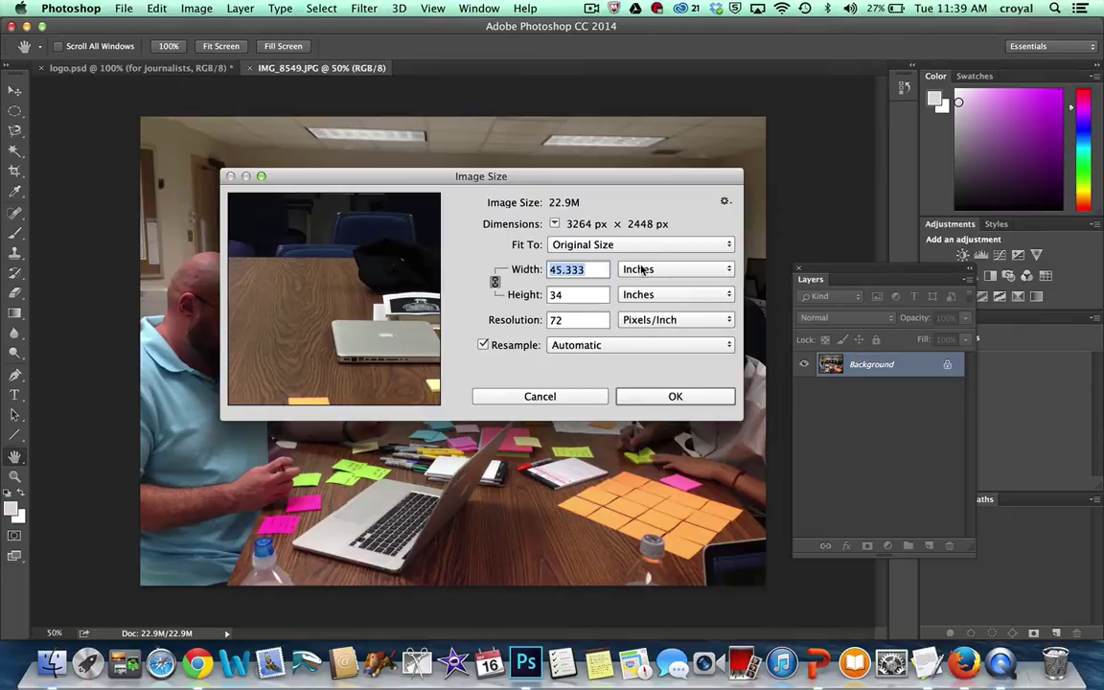
{"action": "left_click", "coordinate": [642, 269]}
{"action": "left_click", "coordinate": [642, 257]}
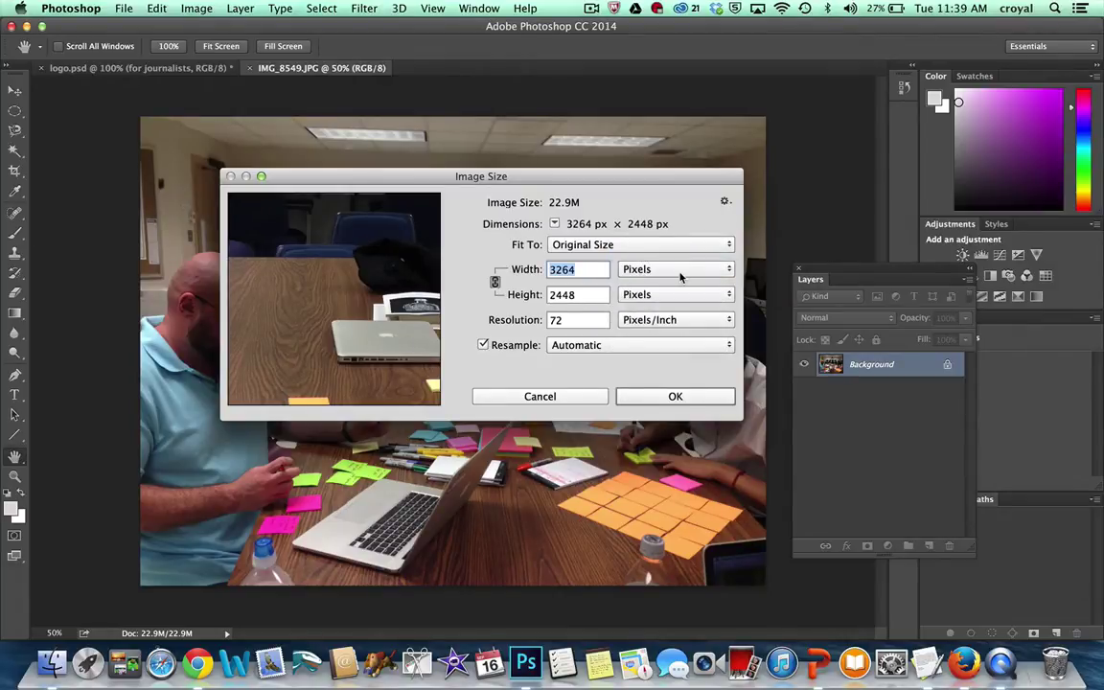
{"action": "left_click", "coordinate": [681, 277]}
{"action": "left_click", "coordinate": [680, 272]}
Turn off resampling and set the photo's resolution to 300 pixels/inch
{"action": "left_click", "coordinate": [483, 346]}
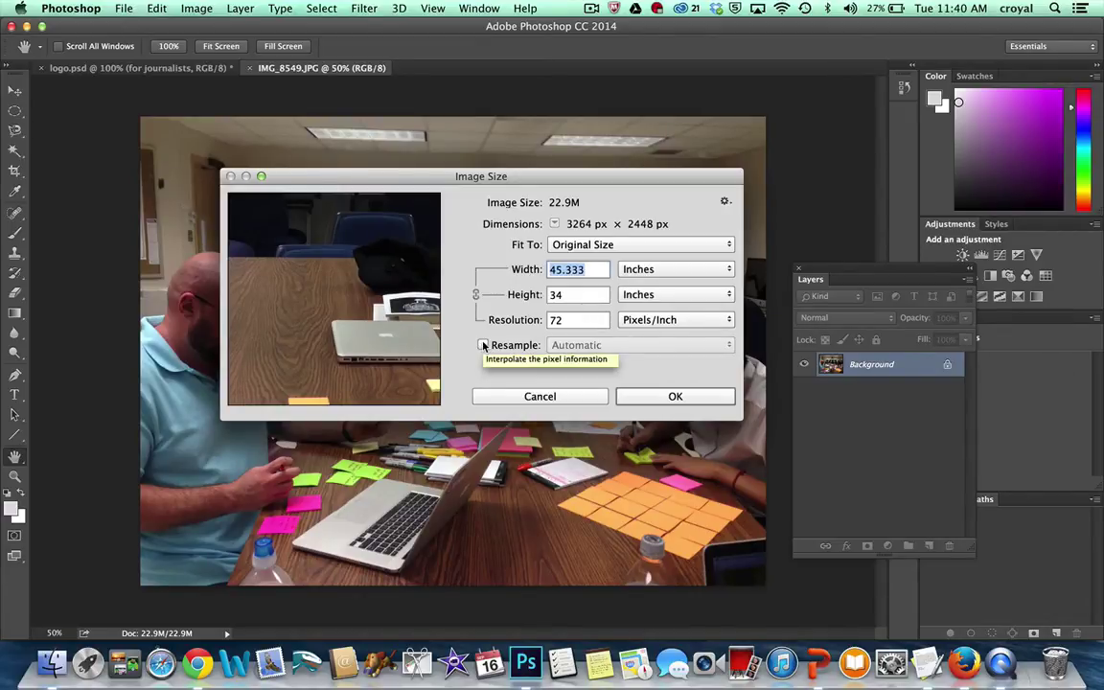
{"action": "left_click", "coordinate": [483, 346]}
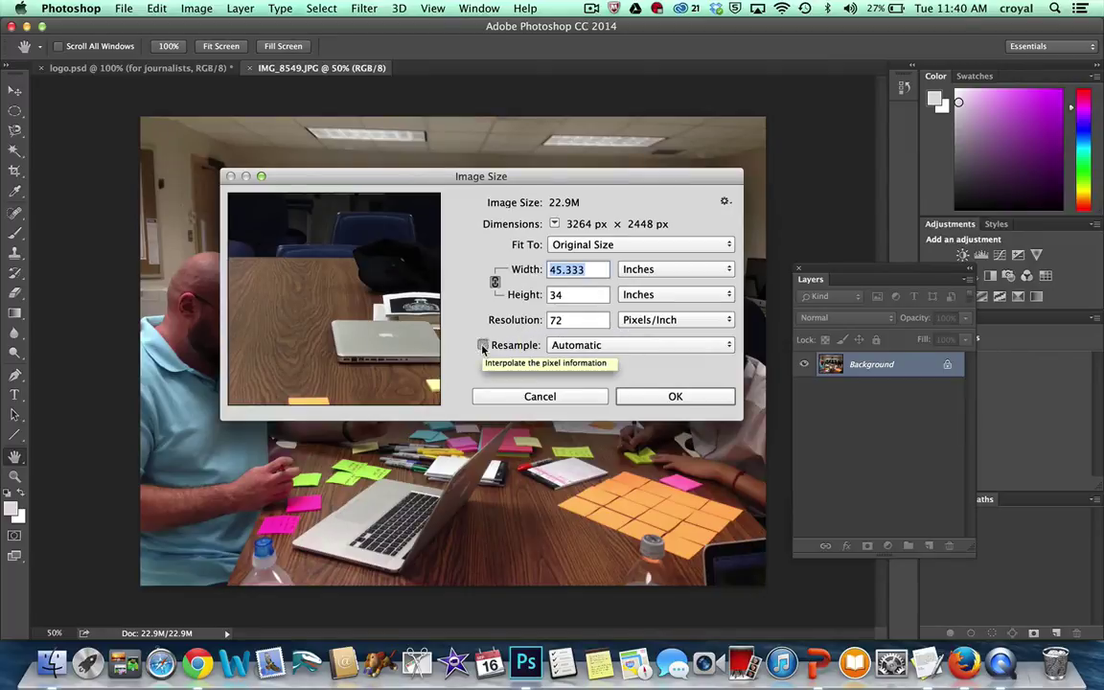
{"action": "left_click", "coordinate": [483, 345]}
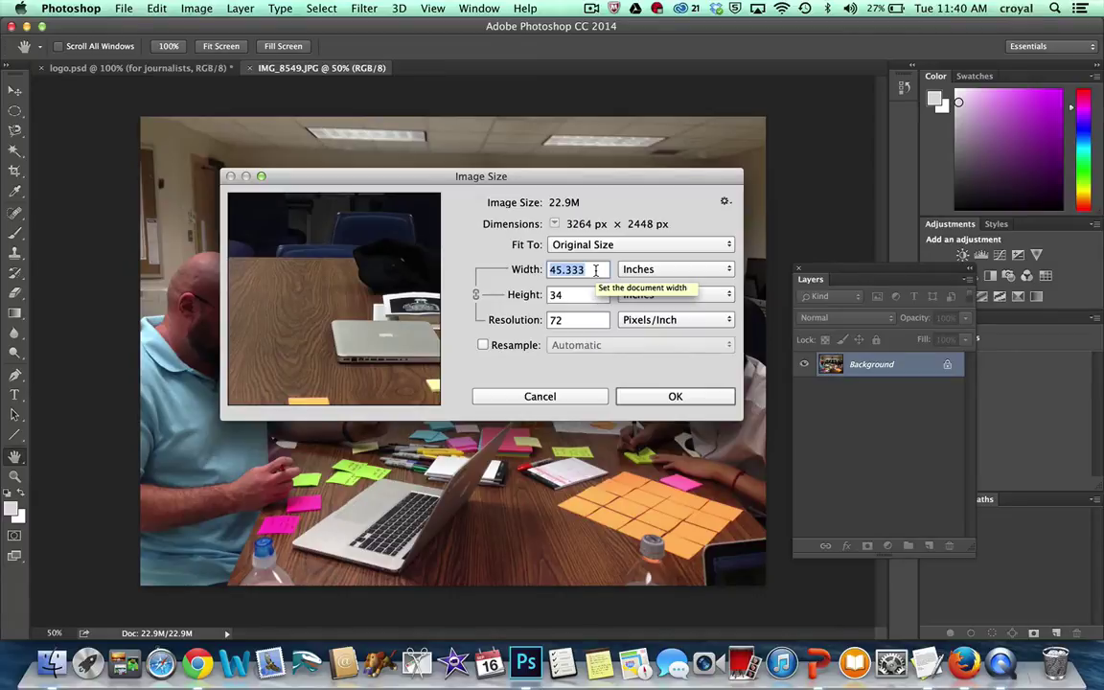
{"action": "key", "text": "Tab"}
{"action": "key", "text": "Tab"}
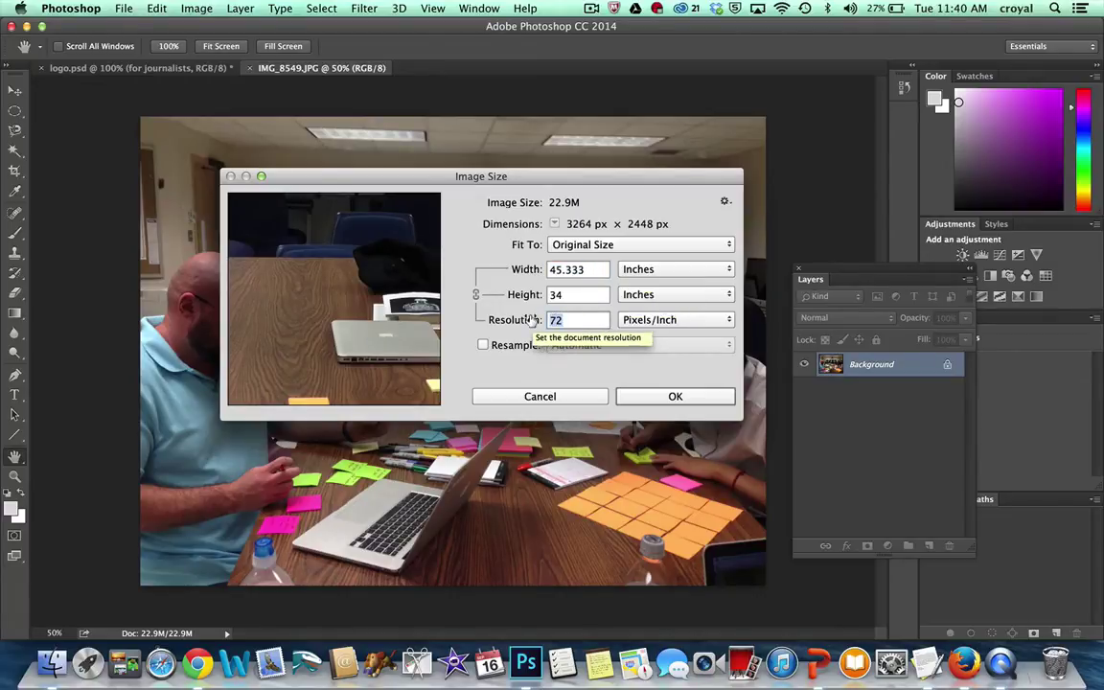
{"action": "type", "text": "300"}
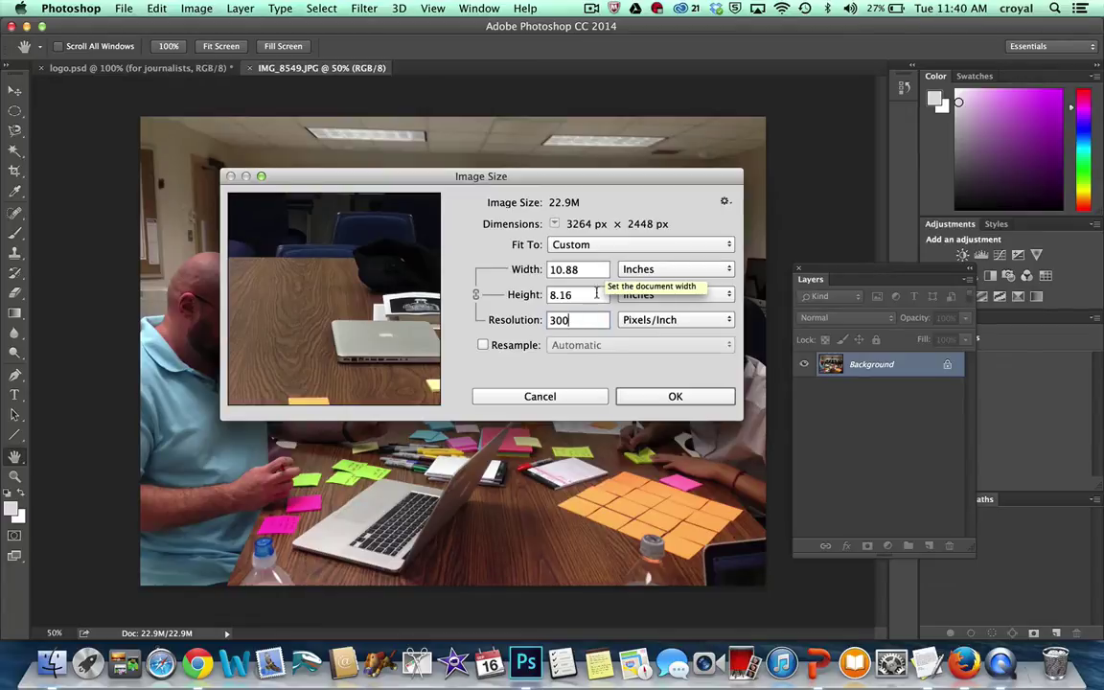
Set the resolution back to 72 pixels/inch and re-enable resampling with the Automatic method
{"action": "double_click", "coordinate": [572, 321]}
{"action": "type", "text": "72"}
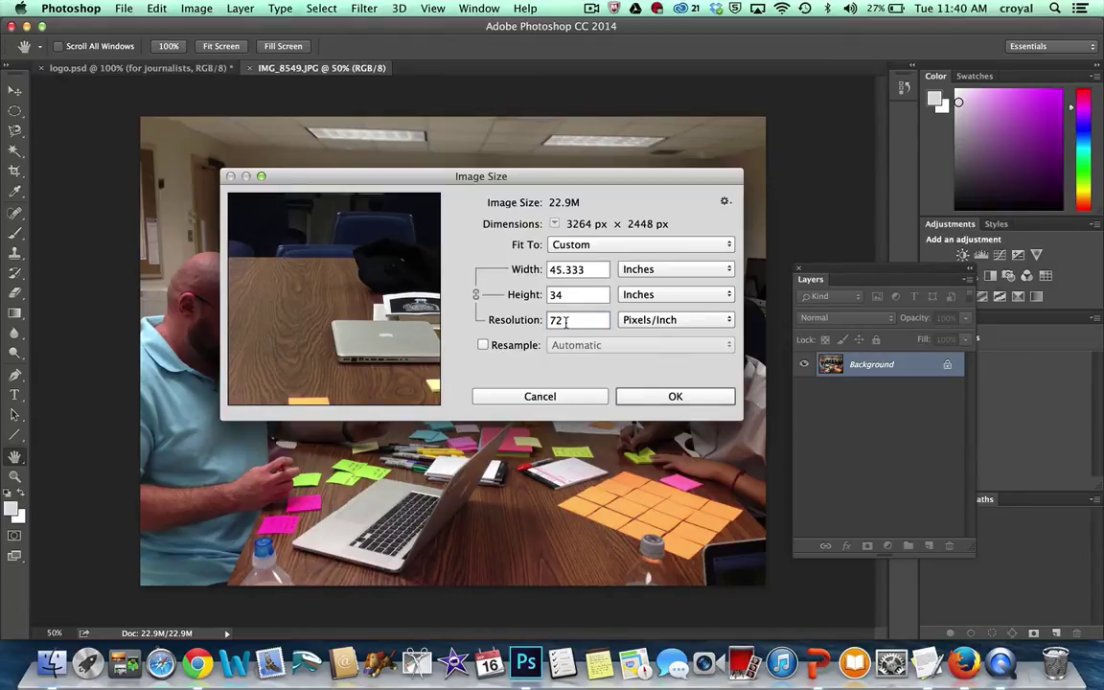
{"action": "left_click", "coordinate": [484, 346]}
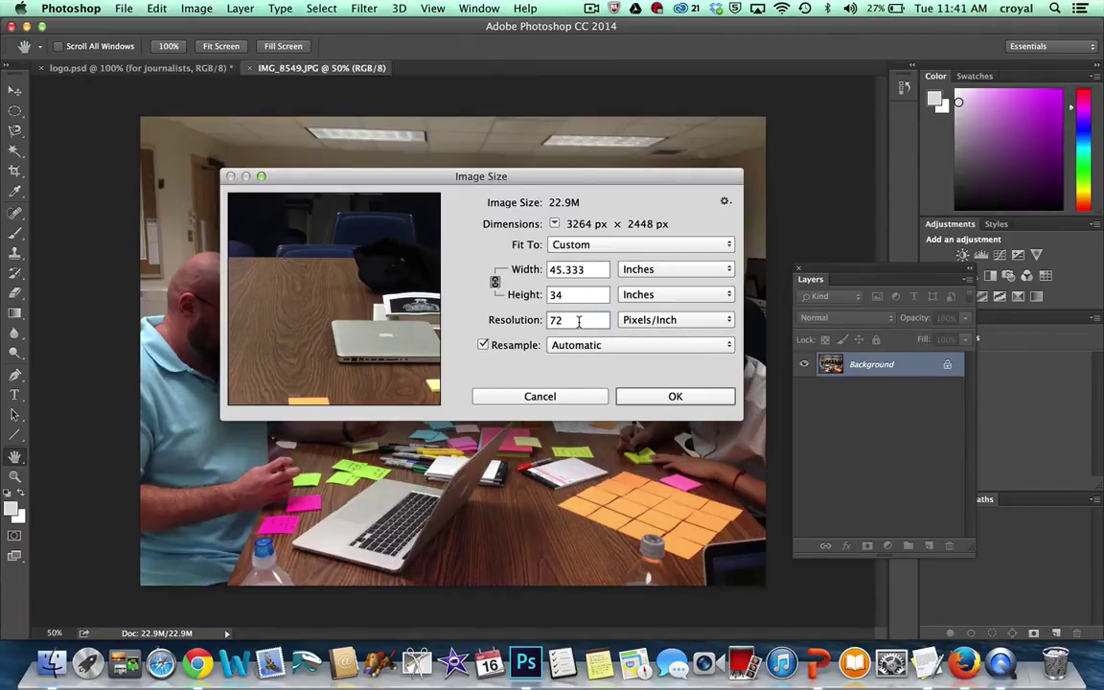
{"action": "left_click", "coordinate": [719, 343]}
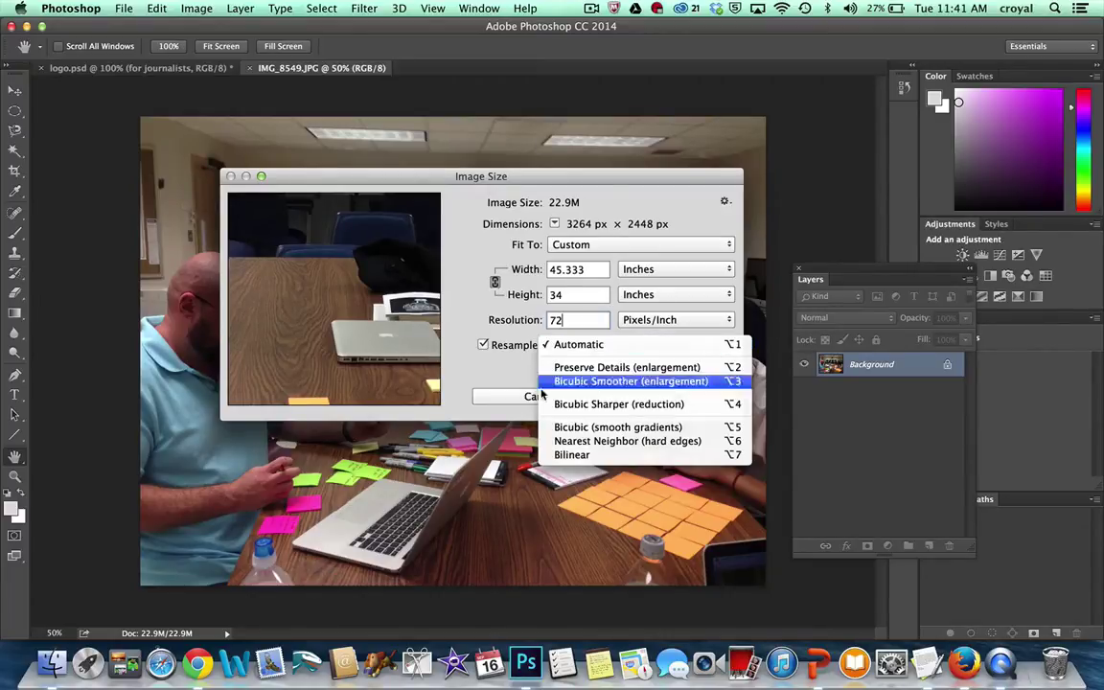
{"action": "left_click", "coordinate": [678, 345]}
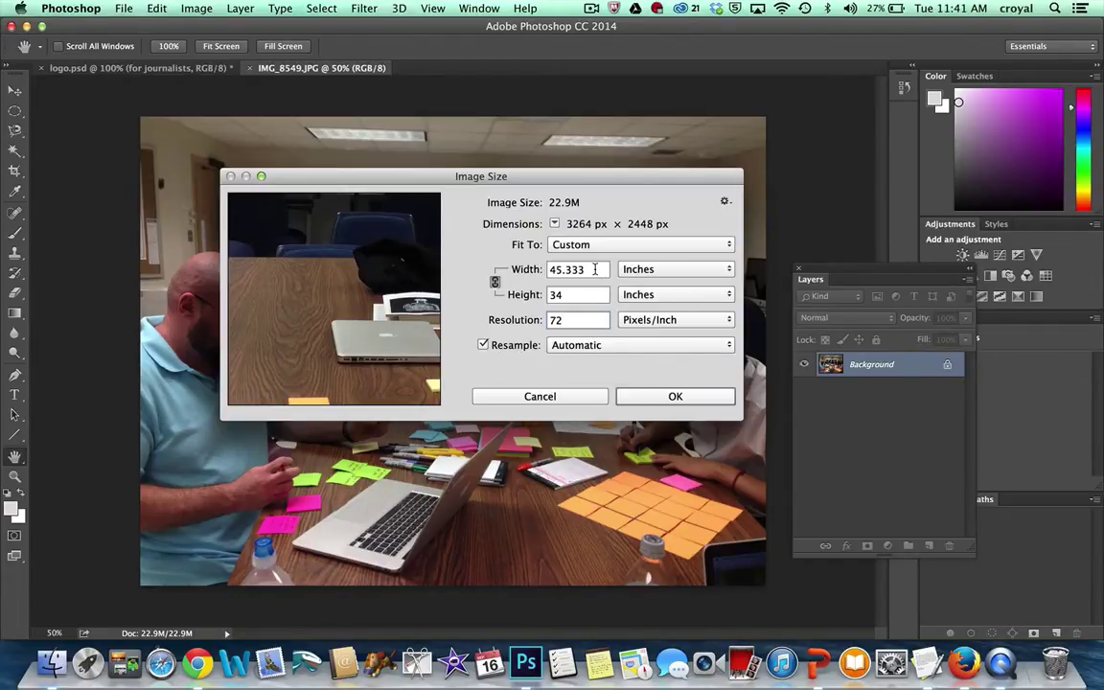
Switch the dimension units to pixels, set the photo's width to 800 pixels with linked proportions, and apply the resize
{"action": "left_click", "coordinate": [649, 272]}
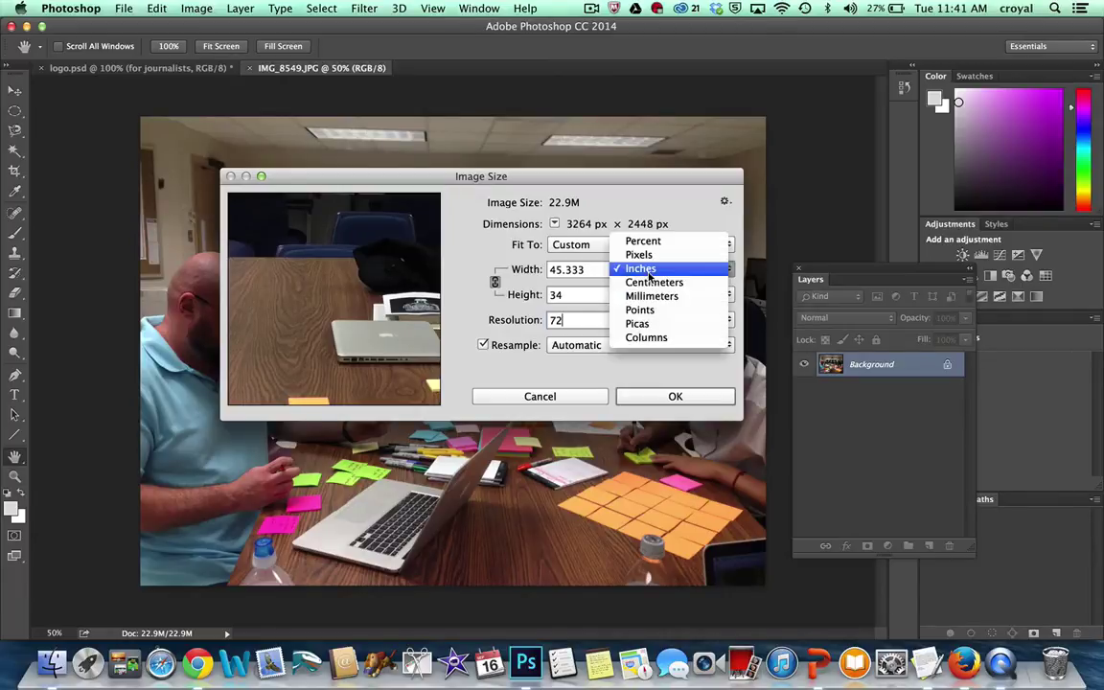
{"action": "left_click", "coordinate": [640, 268]}
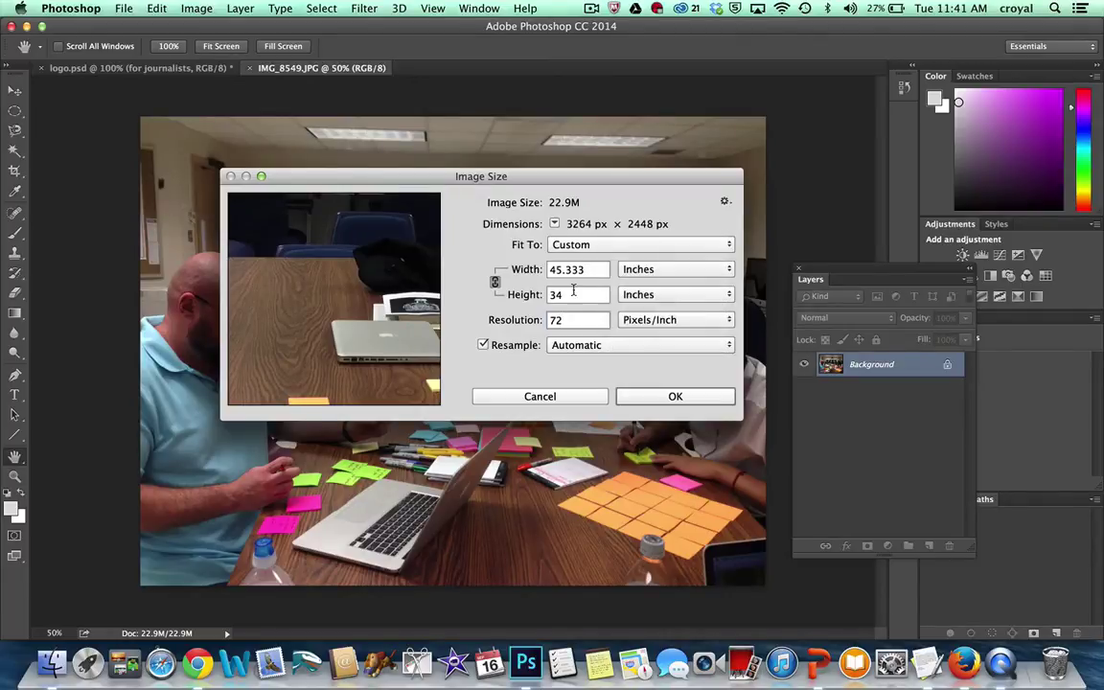
{"action": "key", "text": "Tab"}
{"action": "type", "text": "8"}
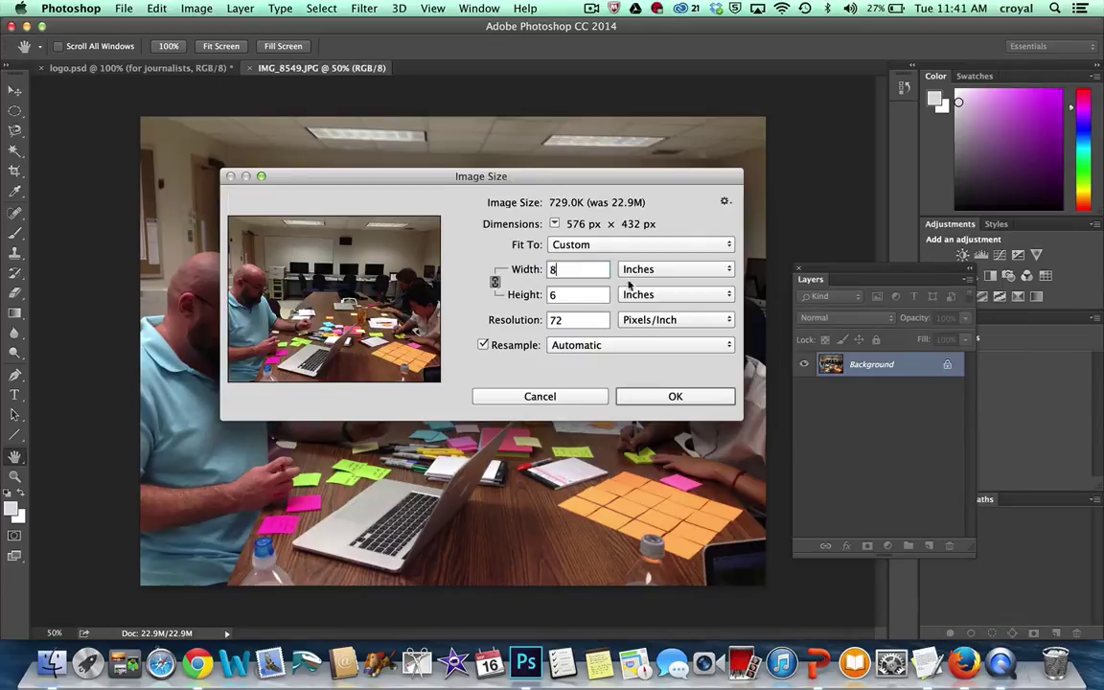
{"action": "left_click", "coordinate": [652, 270]}
{"action": "left_click", "coordinate": [650, 257]}
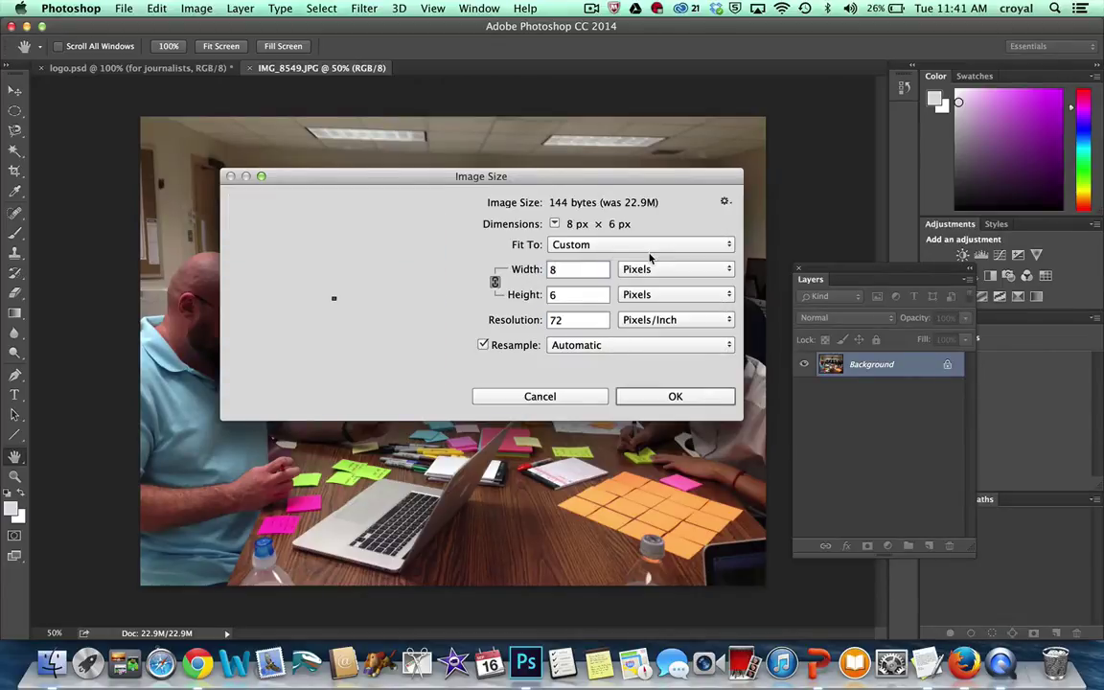
{"action": "type", "text": "00"}
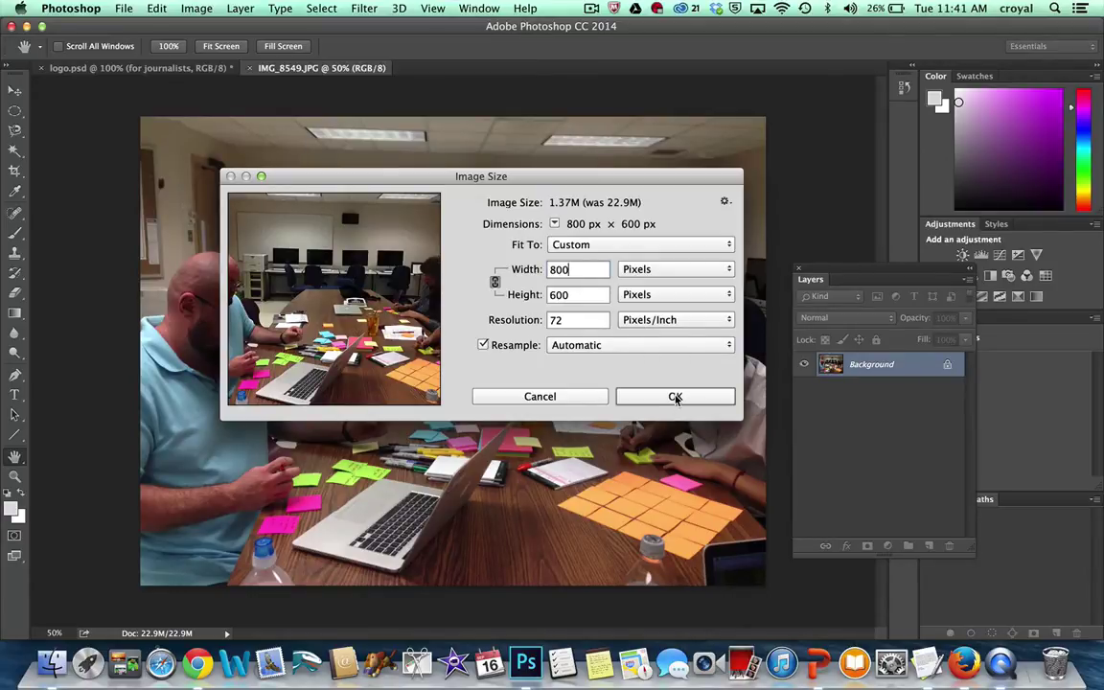
{"action": "left_click", "coordinate": [676, 397]}
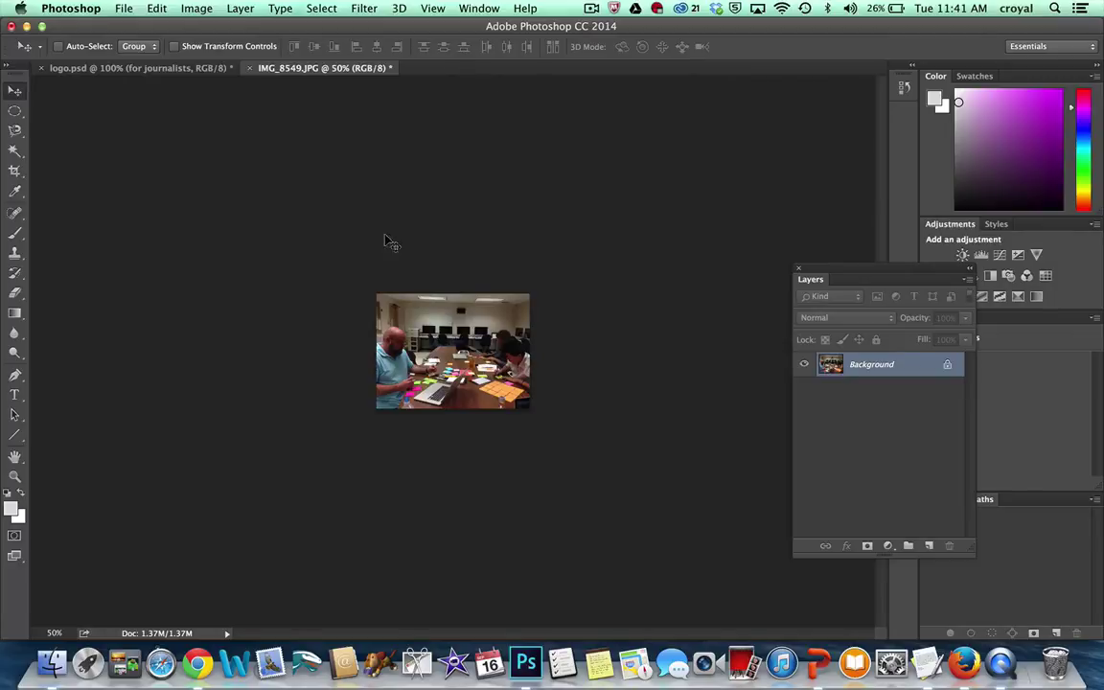
Apply Auto Color and Auto Contrast to the resized photo
{"action": "left_click", "coordinate": [14, 477]}
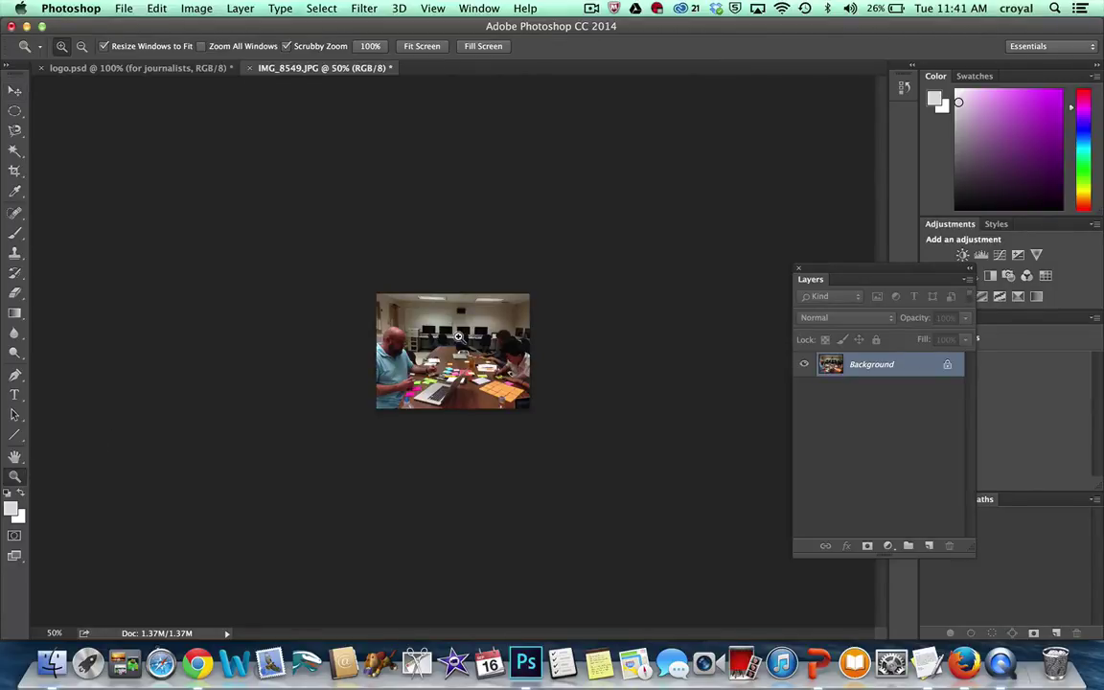
{"action": "left_click", "coordinate": [458, 337]}
{"action": "left_click", "coordinate": [458, 336]}
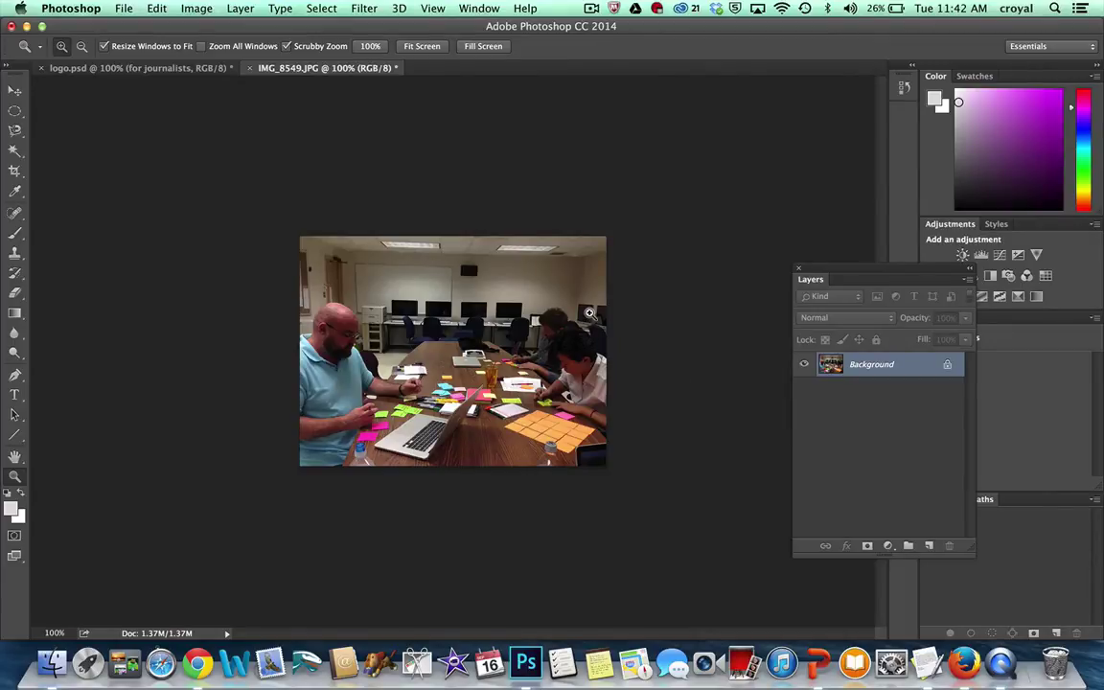
{"action": "left_click", "coordinate": [197, 8]}
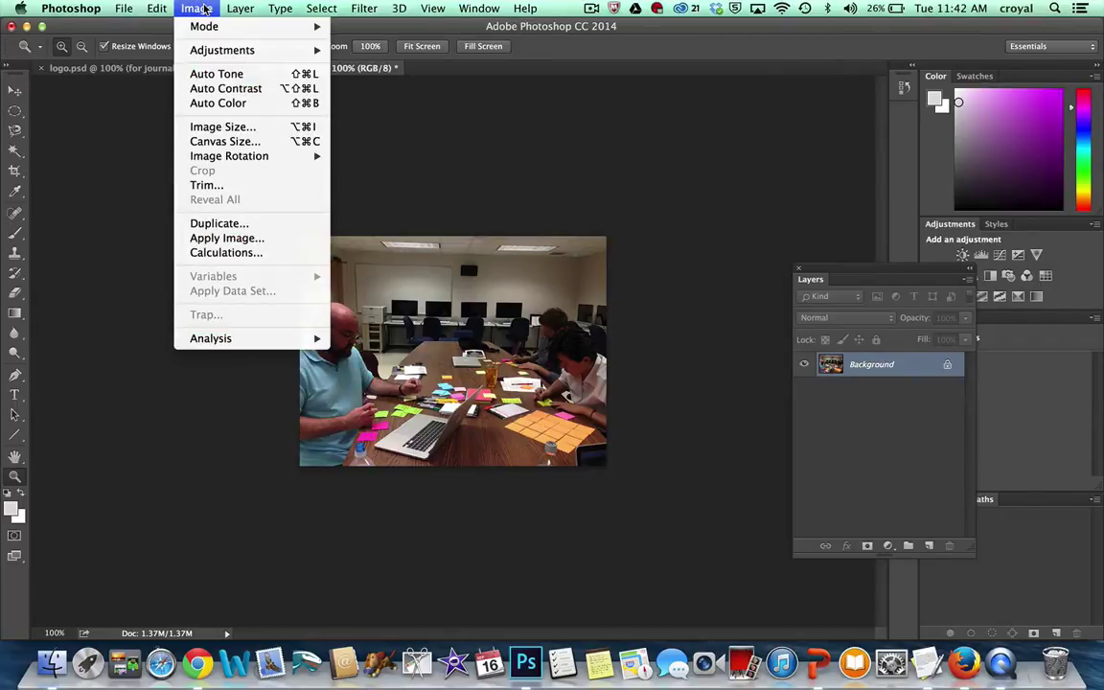
{"action": "left_click", "coordinate": [218, 102]}
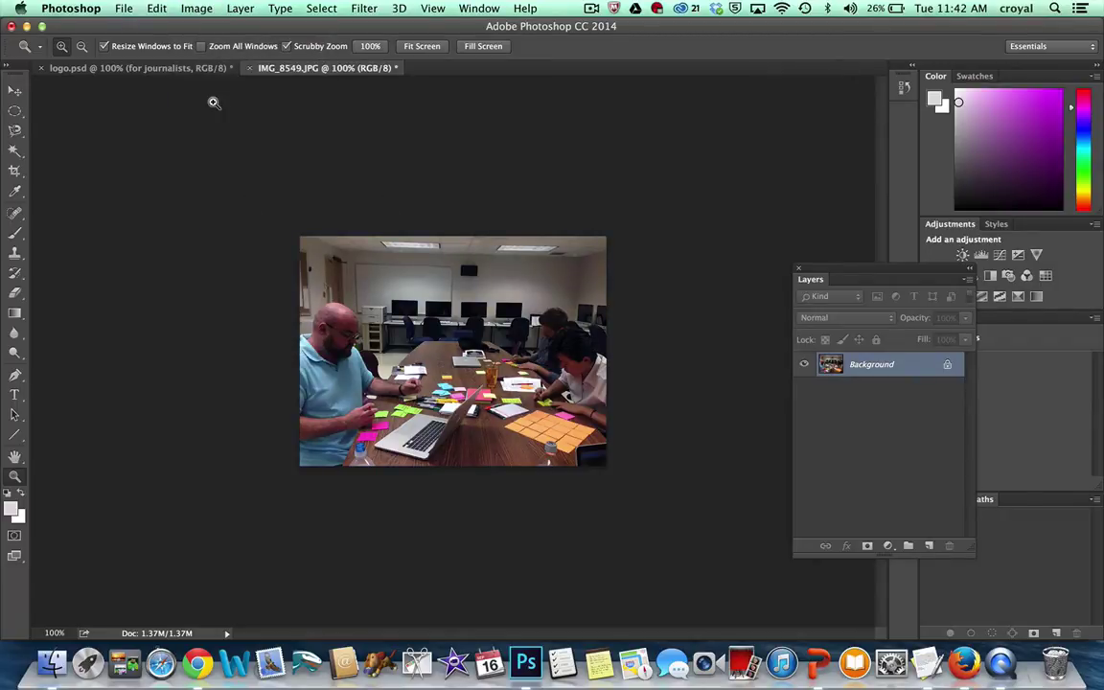
{"action": "left_click", "coordinate": [193, 9]}
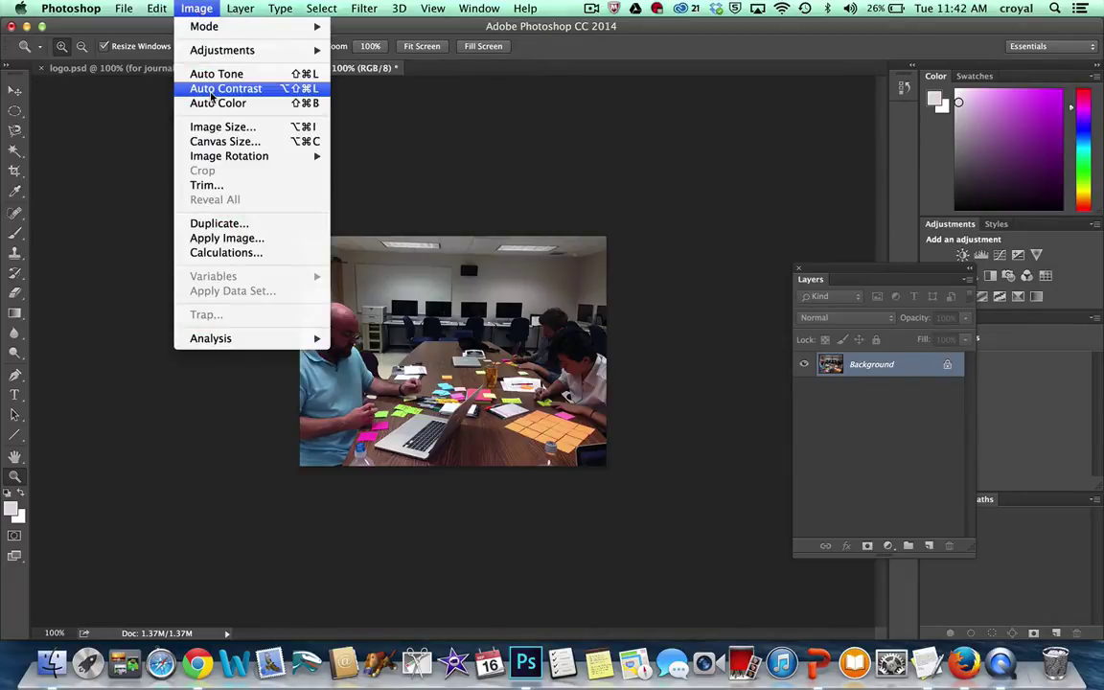
{"action": "left_click", "coordinate": [211, 95]}
{"action": "left_click", "coordinate": [180, 9]}
{"action": "left_click", "coordinate": [205, 75]}
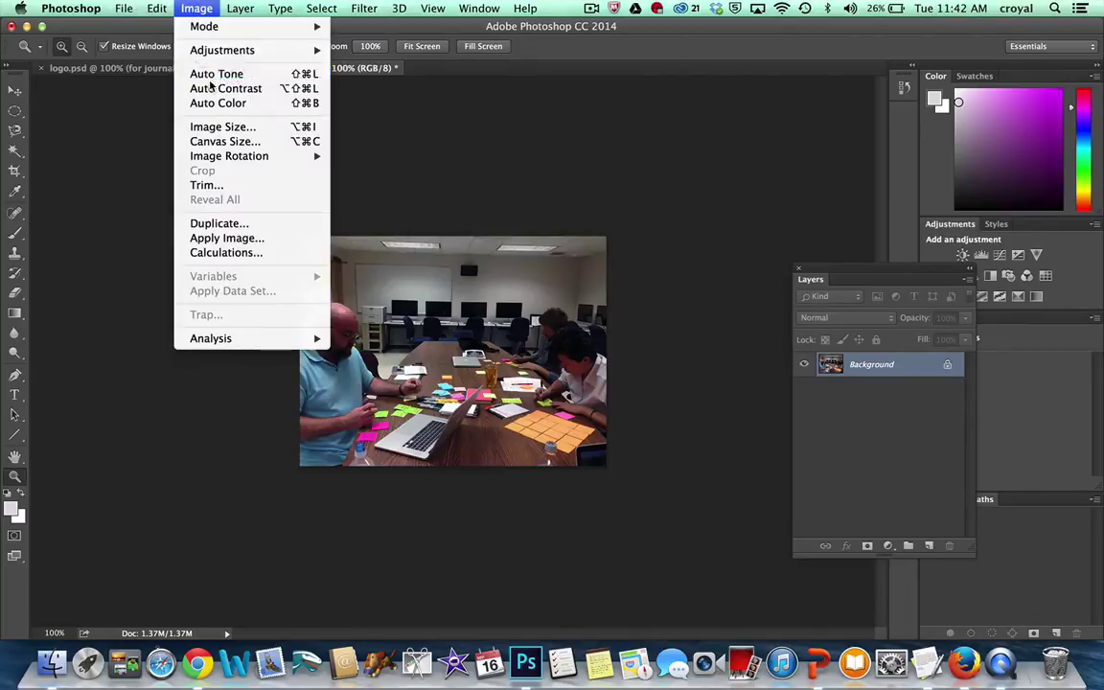
{"action": "left_click", "coordinate": [198, 10]}
{"action": "left_click", "coordinate": [182, 11]}
{"action": "left_click", "coordinate": [156, 9]}
{"action": "left_click", "coordinate": [160, 26]}
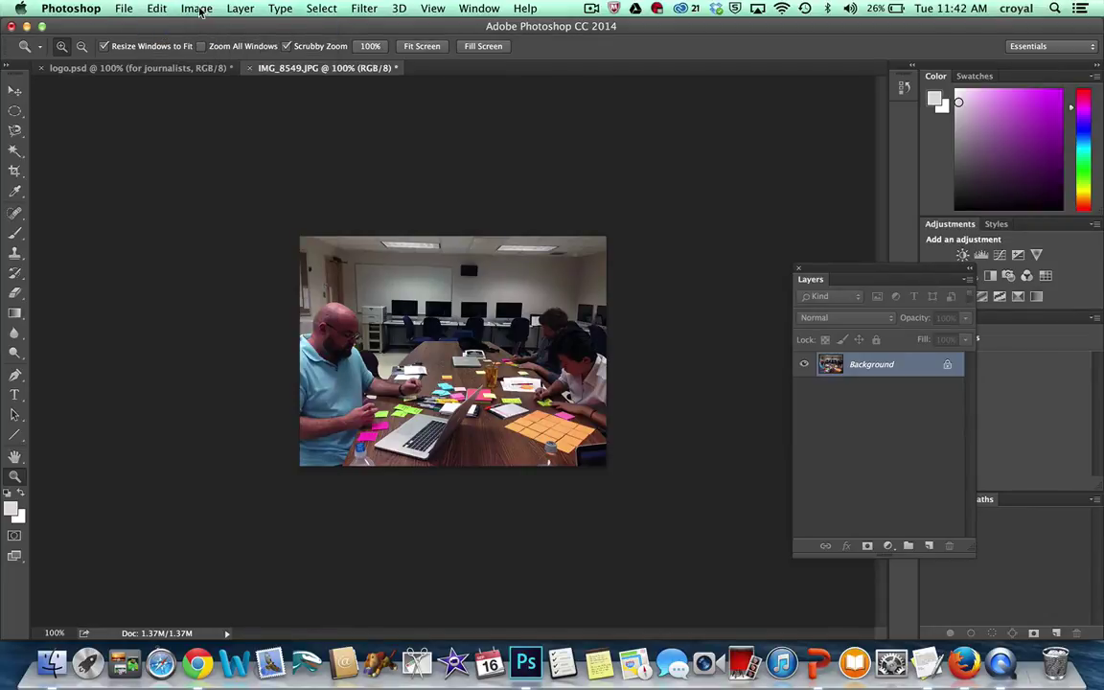
{"action": "left_click", "coordinate": [144, 9]}
{"action": "left_click", "coordinate": [143, 8]}
Show the photo's edit history and place it as a floating panel over the color picker
{"action": "left_click", "coordinate": [479, 8]}
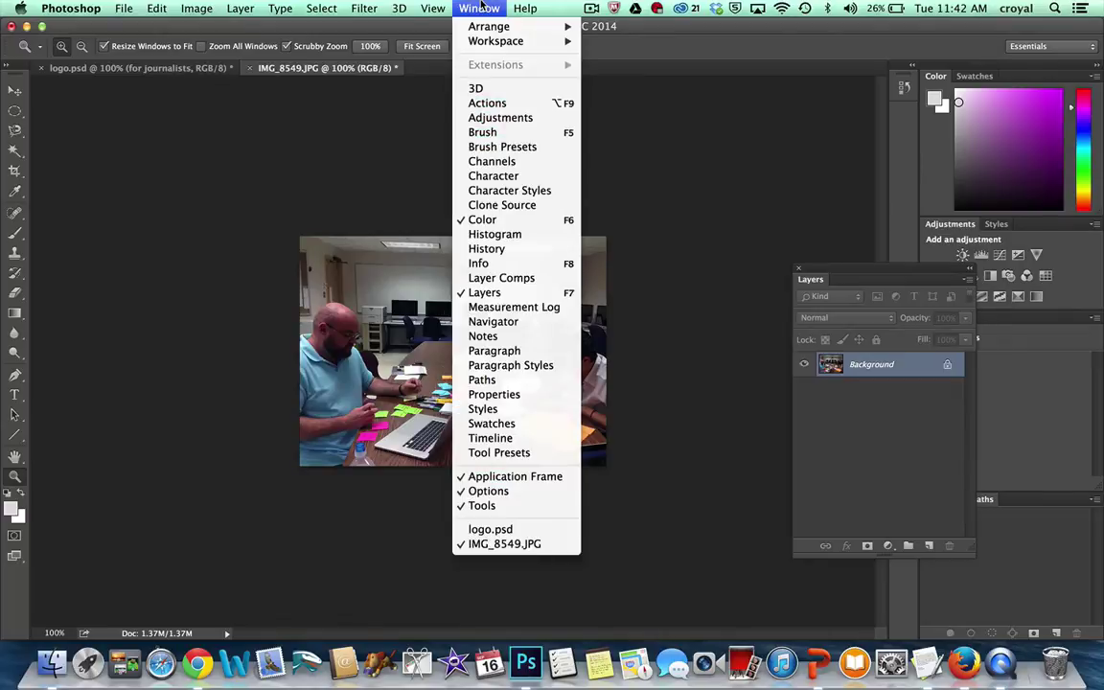
{"action": "left_click", "coordinate": [489, 249]}
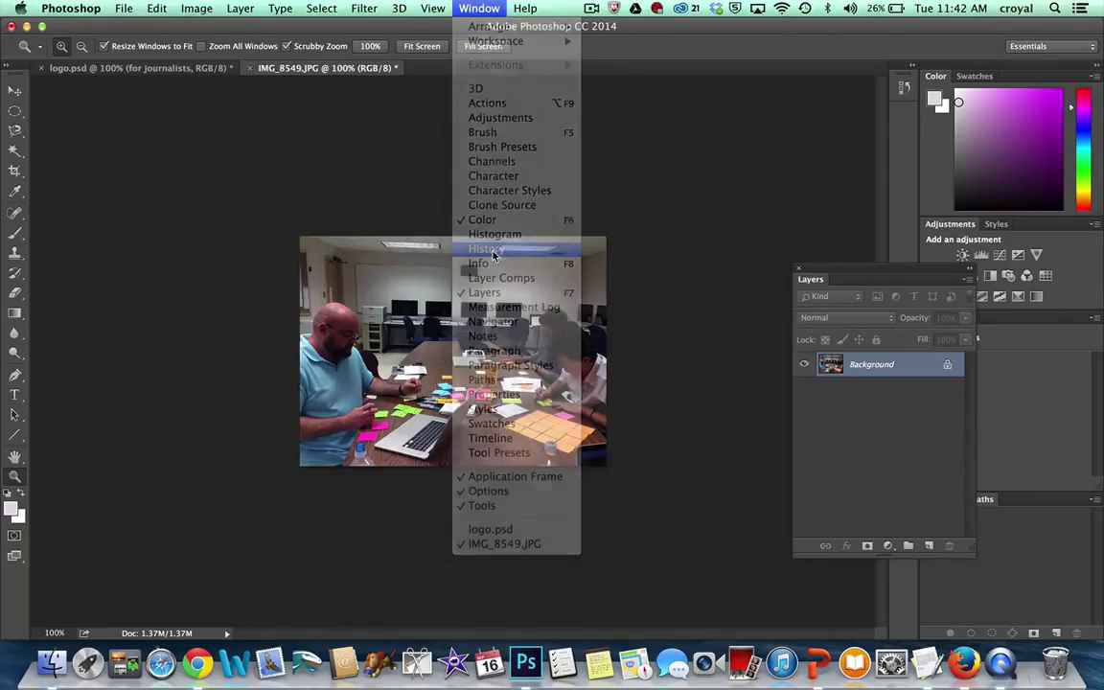
{"action": "left_click_drag", "start_coordinate": [834, 167], "coordinate": [766, 235]}
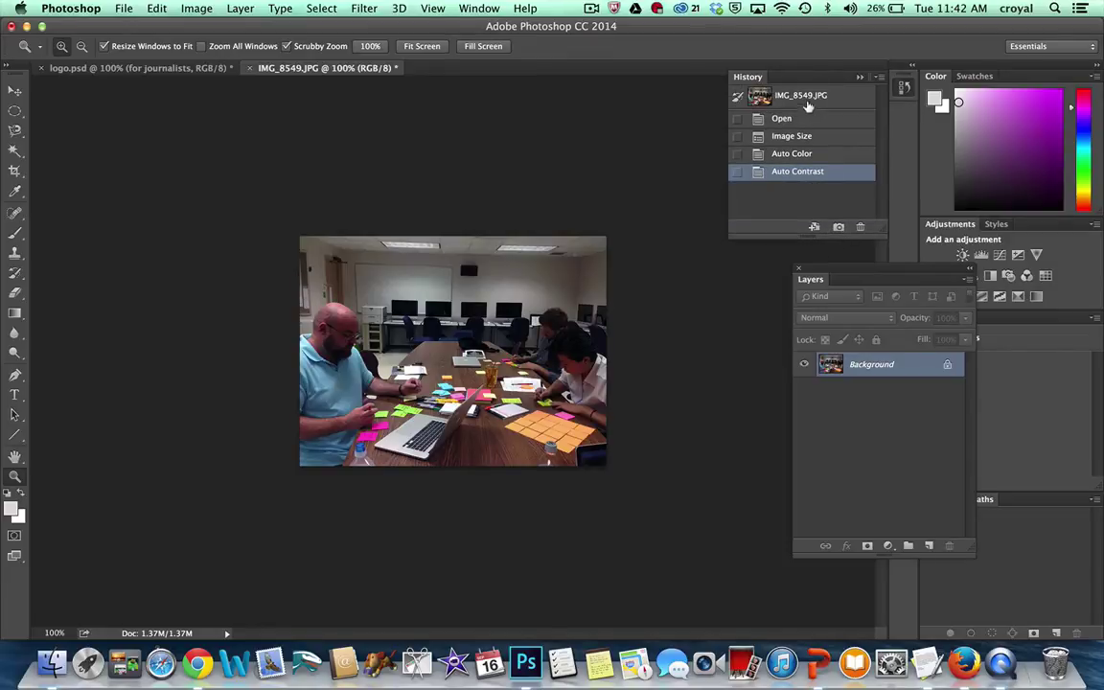
{"action": "left_click_drag", "start_coordinate": [810, 81], "coordinate": [917, 85]}
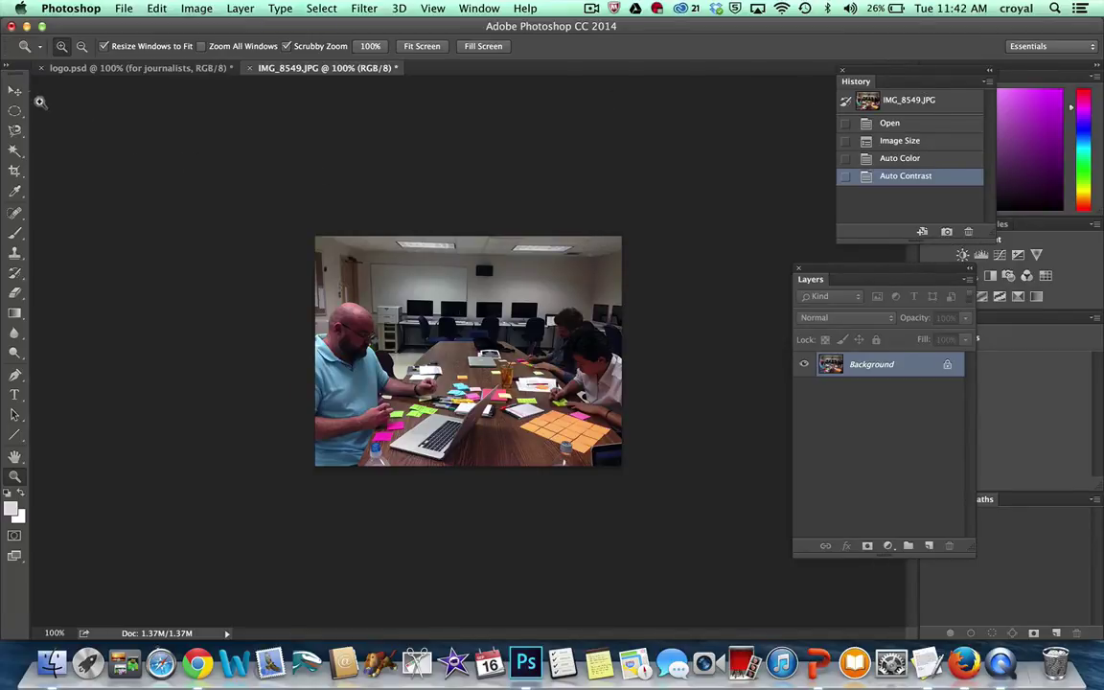
Apply a Brightness/Contrast adjustment to the photo with brightness 32 and contrast 16
{"action": "left_click", "coordinate": [187, 10]}
{"action": "mouse_move", "coordinate": [207, 51]}
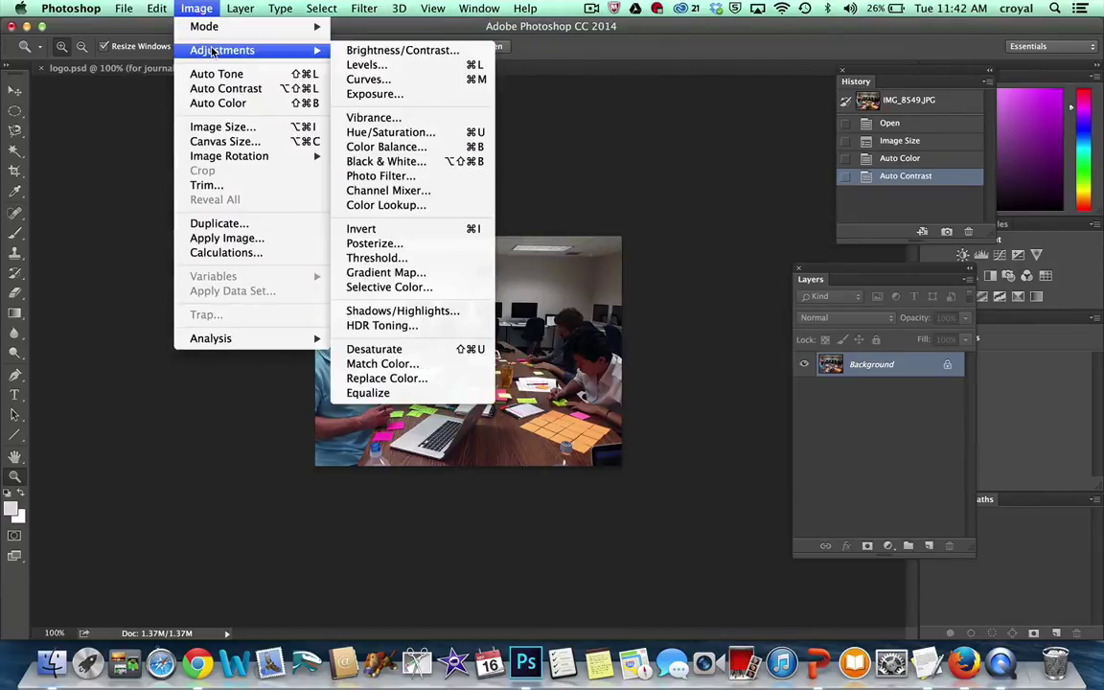
{"action": "left_click", "coordinate": [382, 51]}
{"action": "left_click_drag", "start_coordinate": [584, 170], "coordinate": [593, 215]}
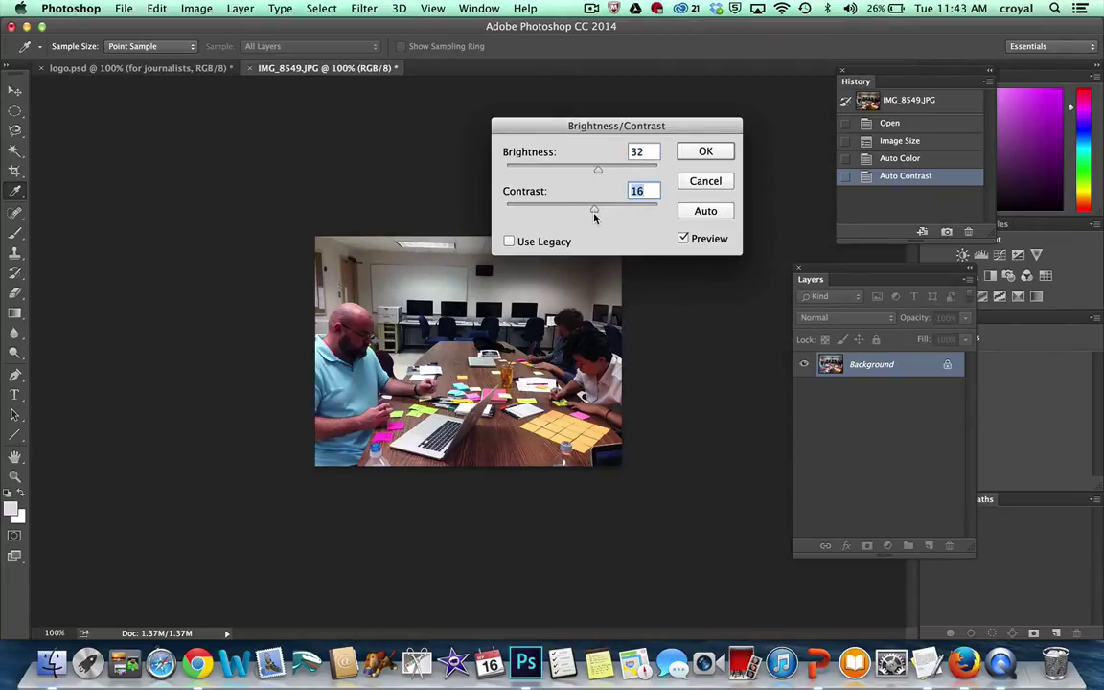
{"action": "left_click", "coordinate": [709, 152]}
{"action": "key", "text": "z"}
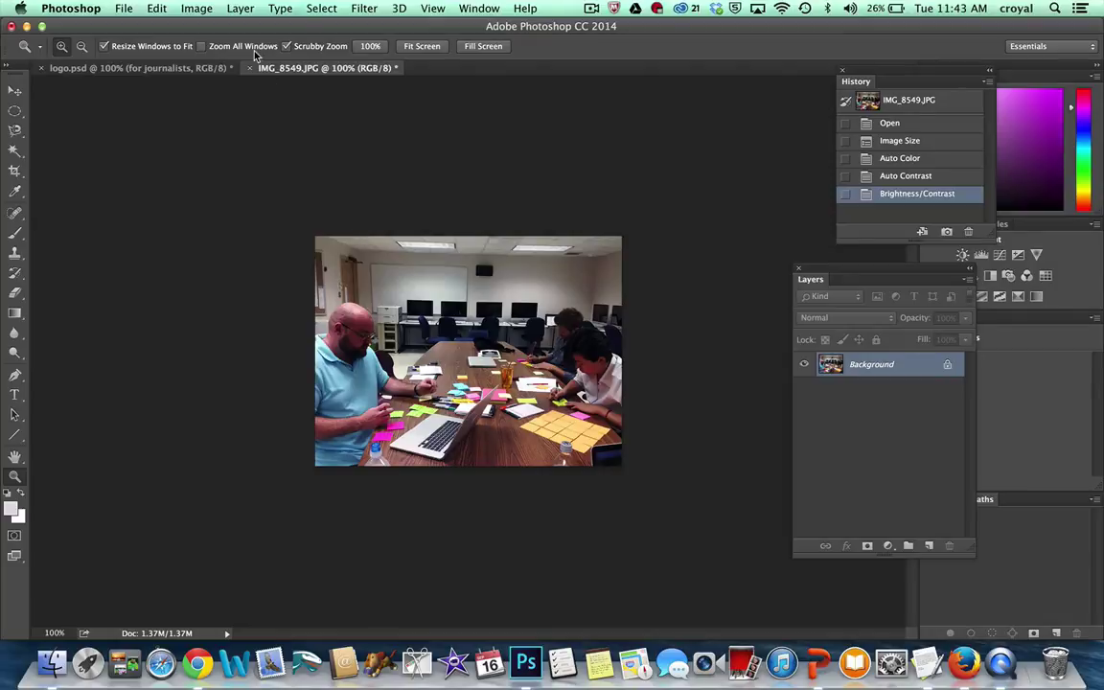
Start a Levels adjustment on the photo and set the RGB input midtone to 1.11 and the white input level to 228
{"action": "left_click", "coordinate": [189, 10]}
{"action": "mouse_move", "coordinate": [208, 54]}
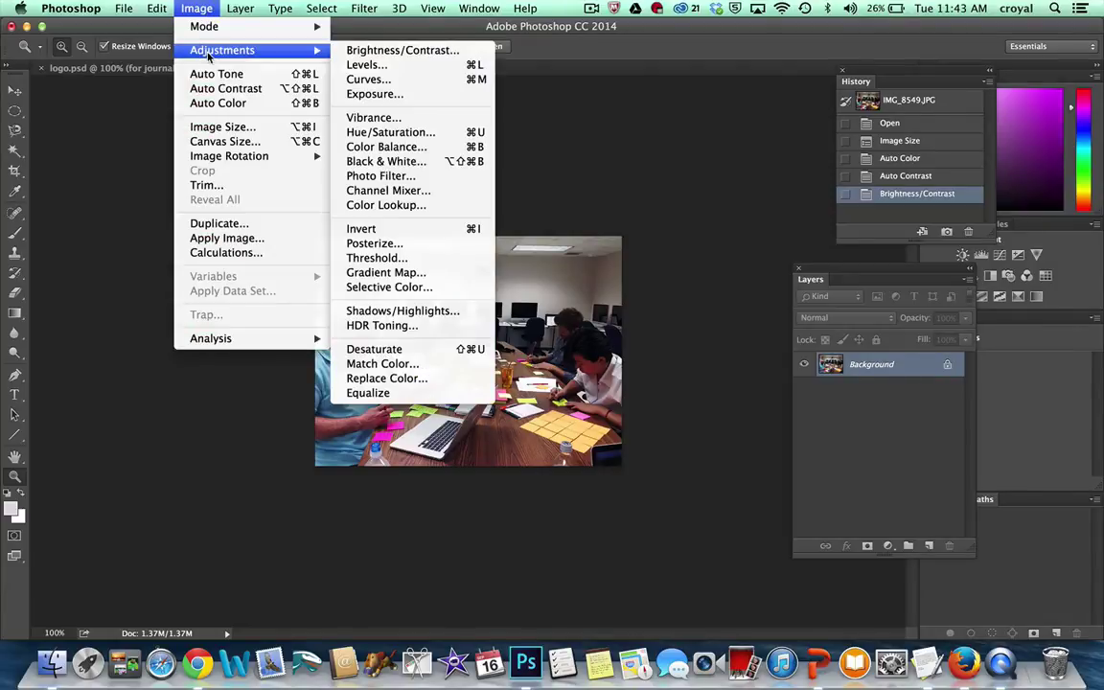
{"action": "left_click", "coordinate": [364, 66]}
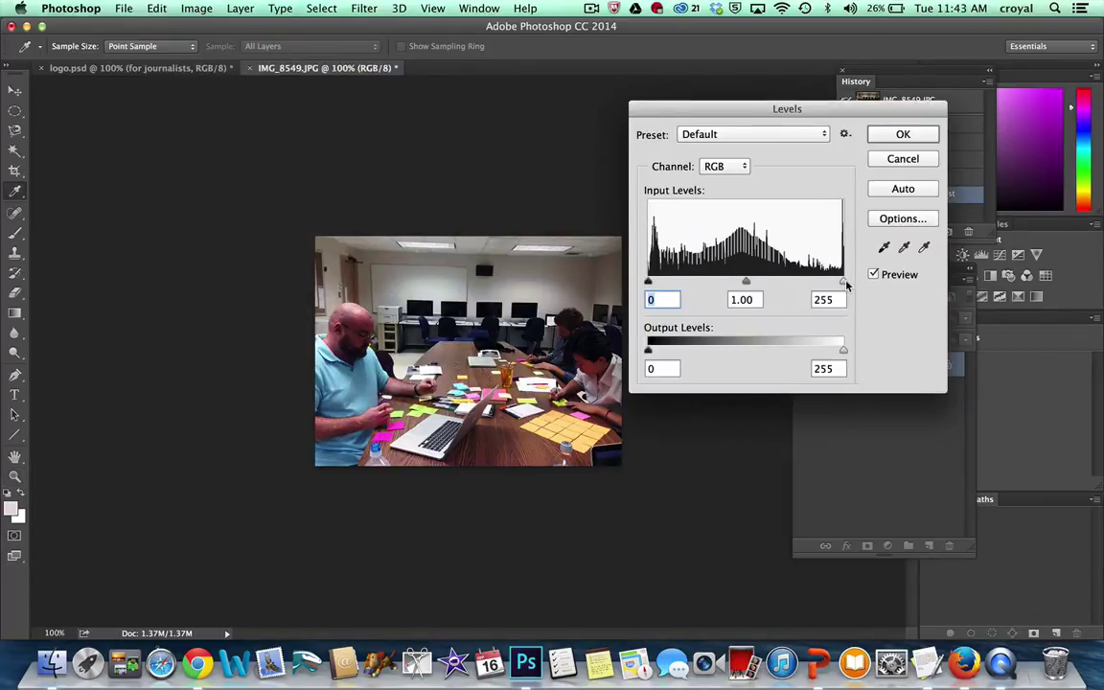
{"action": "mouse_move", "coordinate": [844, 283]}
{"action": "left_mouse_down"}
{"action": "mouse_move", "coordinate": [771, 283]}
{"action": "mouse_move", "coordinate": [844, 282]}
{"action": "left_mouse_up"}
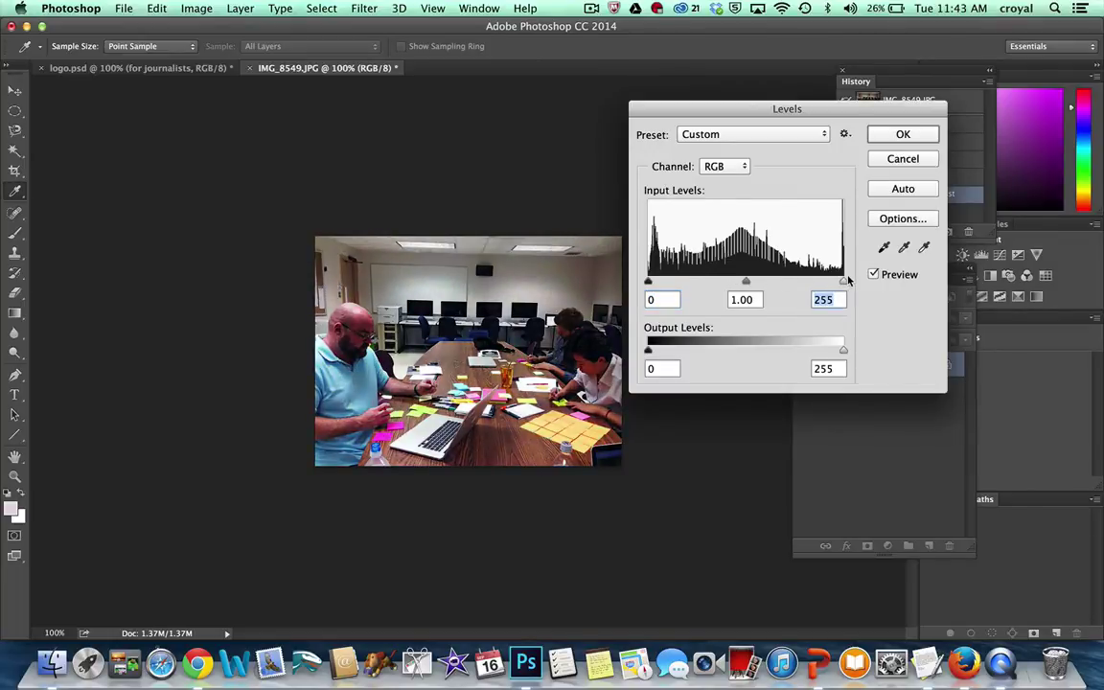
{"action": "mouse_move", "coordinate": [747, 283]}
{"action": "left_mouse_down"}
{"action": "mouse_move", "coordinate": [720, 284]}
{"action": "mouse_move", "coordinate": [738, 283]}
{"action": "left_mouse_up"}
{"action": "mouse_move", "coordinate": [844, 283]}
{"action": "left_mouse_down"}
{"action": "mouse_move", "coordinate": [784, 286]}
{"action": "mouse_move", "coordinate": [823, 283]}
{"action": "left_mouse_up"}
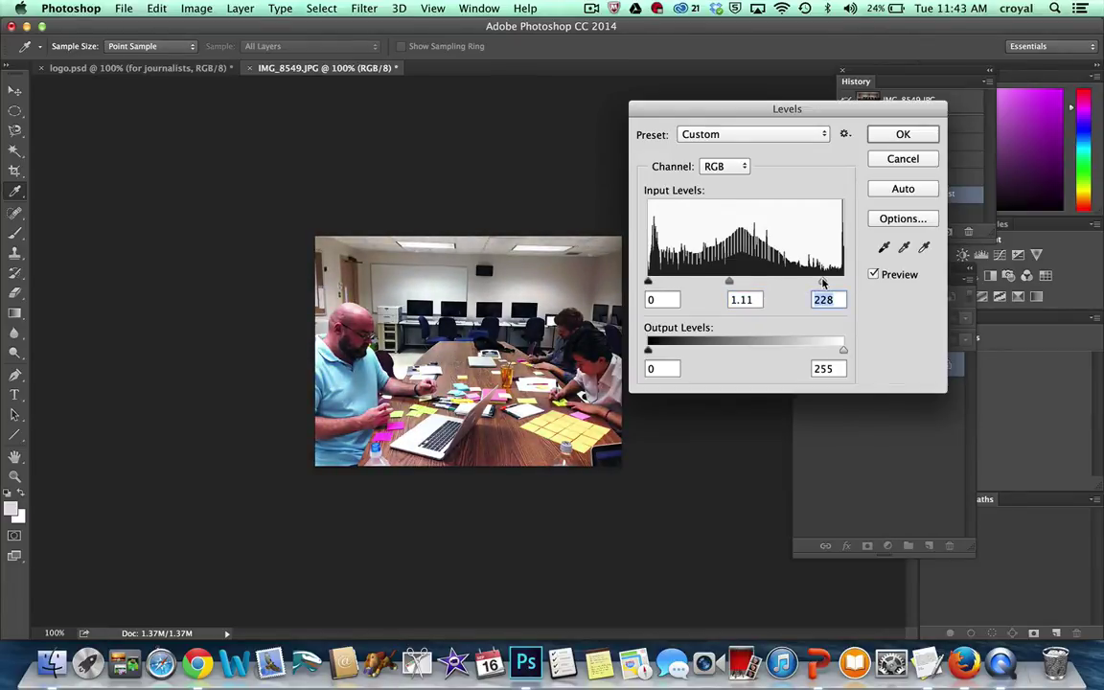
{"action": "left_click", "coordinate": [743, 168]}
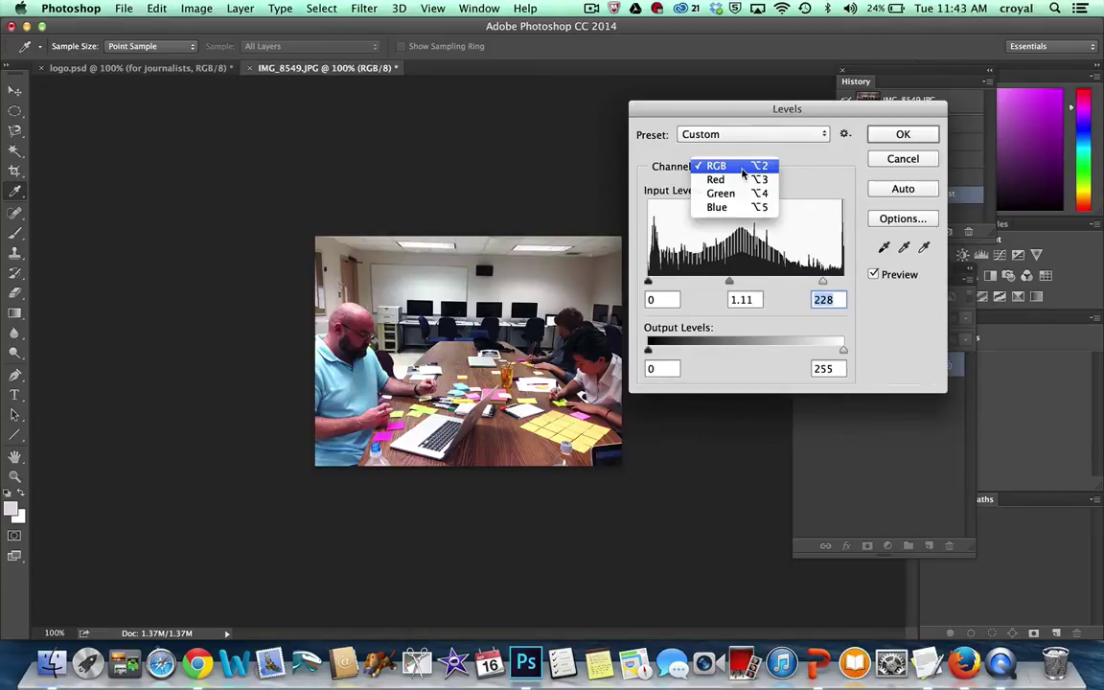
{"action": "left_click", "coordinate": [743, 171]}
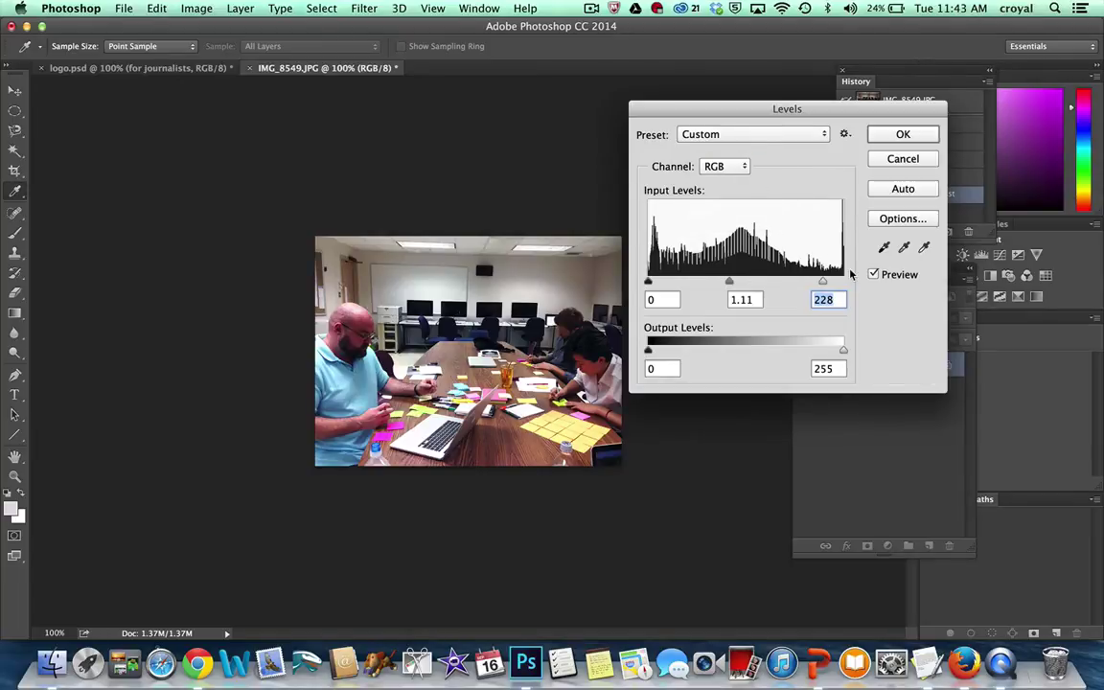
Set the Levels white point by sampling the white paper on the table, and apply the adjustment
{"action": "left_click", "coordinate": [924, 248]}
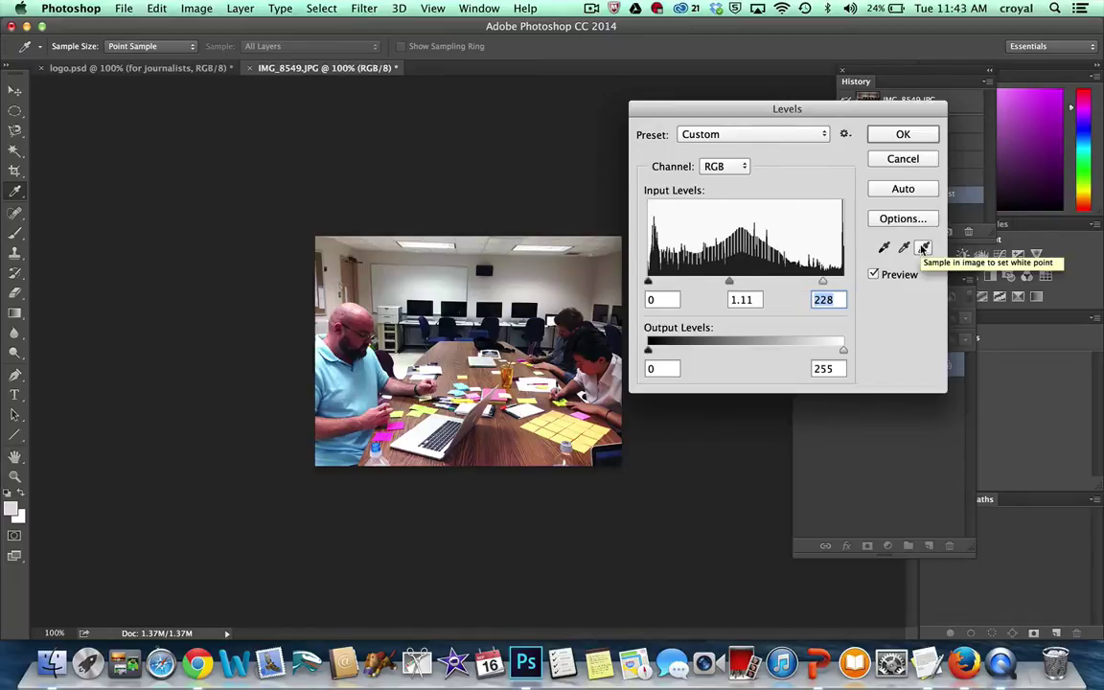
{"action": "left_click", "coordinate": [924, 248]}
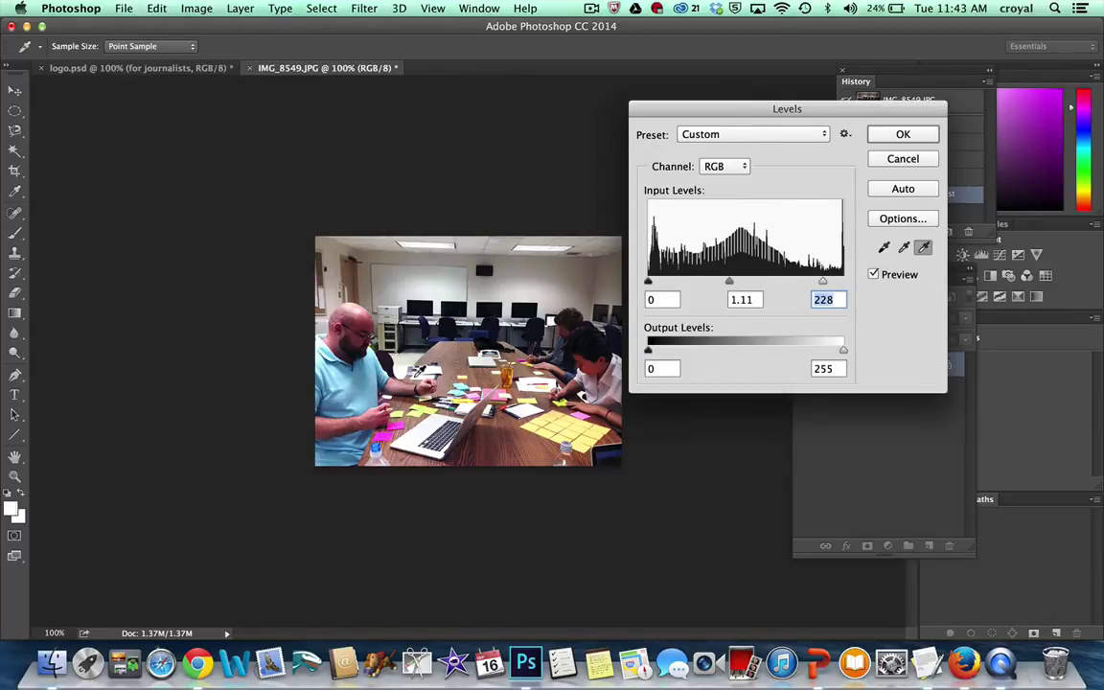
{"action": "left_click", "coordinate": [525, 410]}
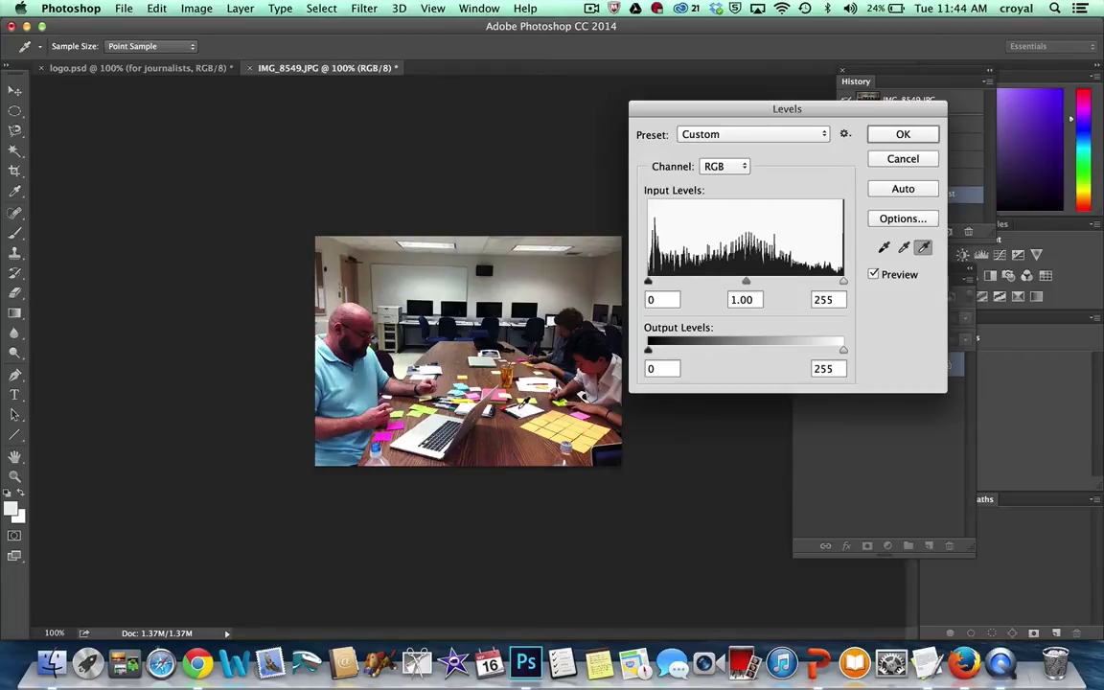
{"action": "left_click", "coordinate": [901, 135]}
{"action": "key", "text": "z"}
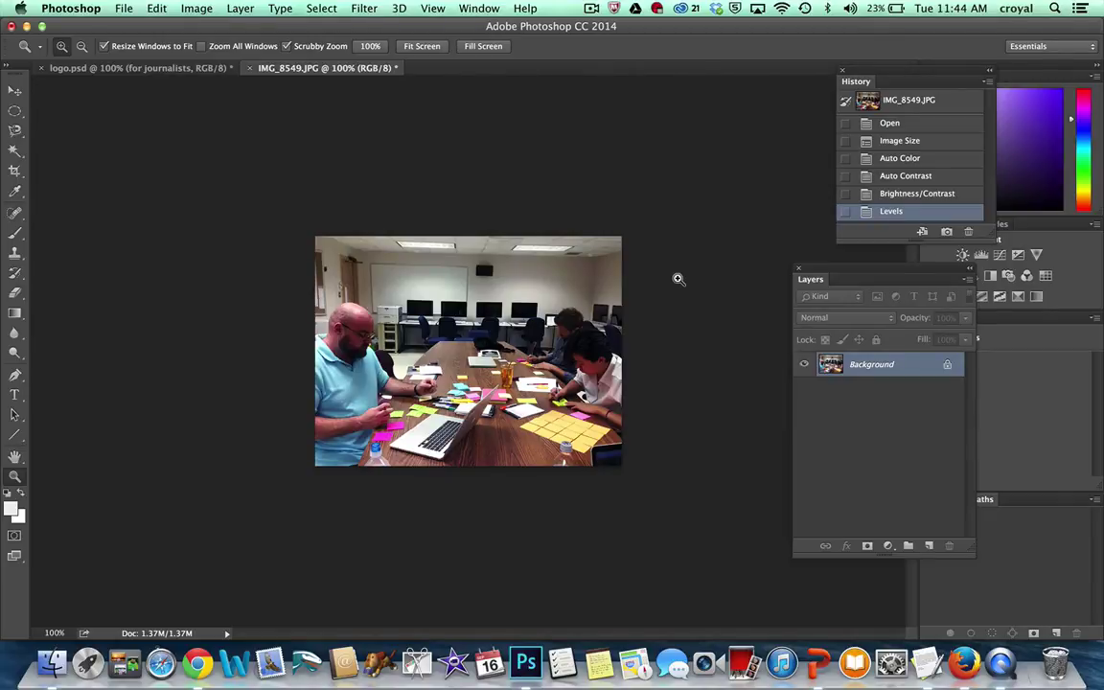
Apply a Hue/Saturation adjustment to the Yellows with hue -8, saturation -14 and lightness -5
{"action": "left_click", "coordinate": [184, 9]}
{"action": "mouse_move", "coordinate": [295, 53]}
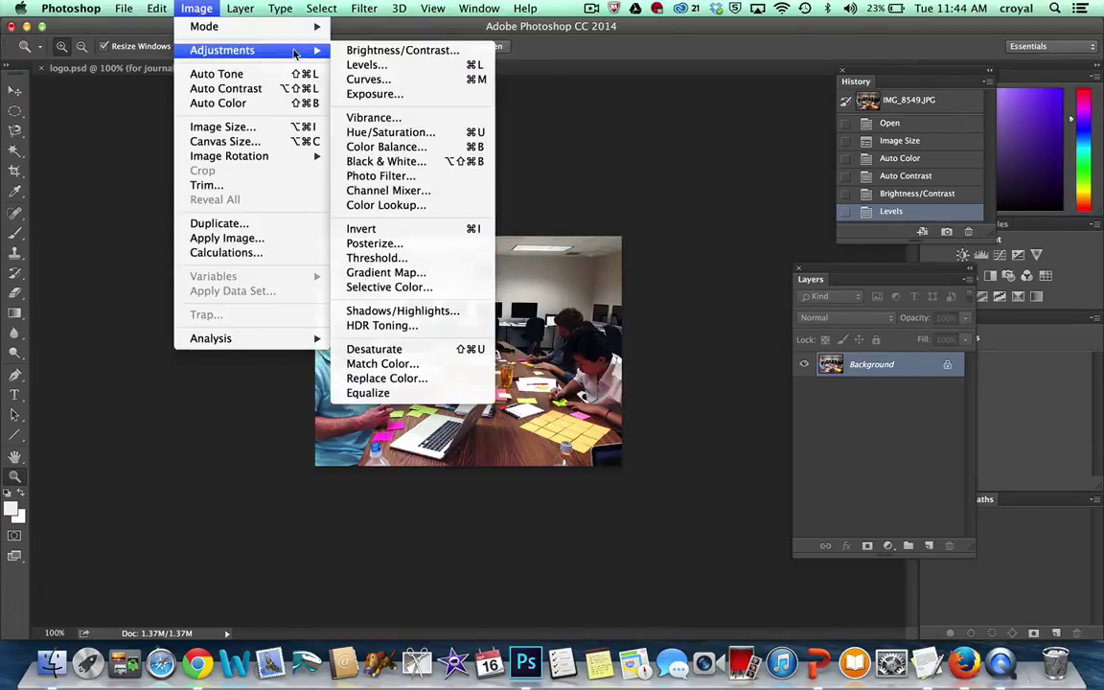
{"action": "left_click", "coordinate": [382, 134]}
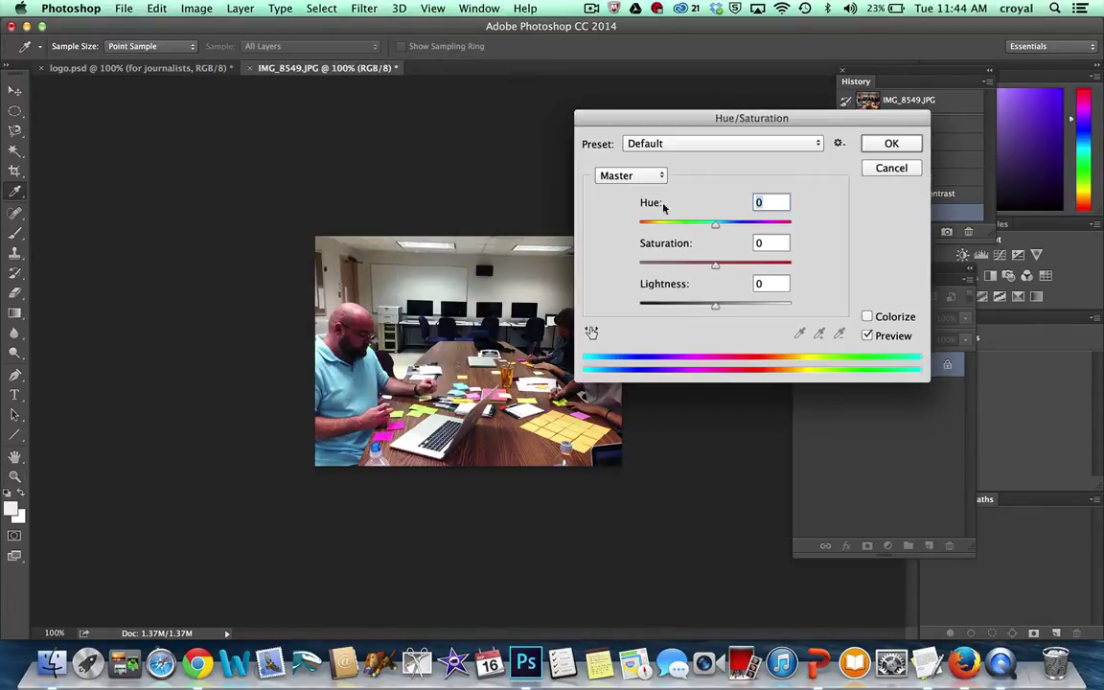
{"action": "left_click", "coordinate": [623, 176]}
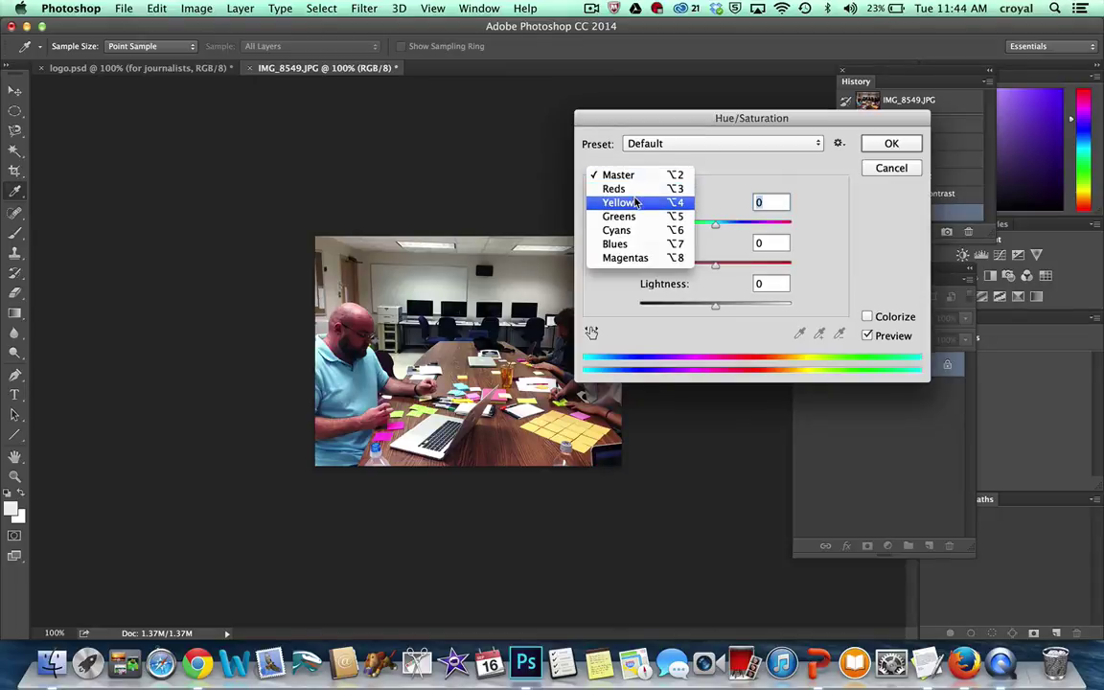
{"action": "left_click", "coordinate": [636, 202]}
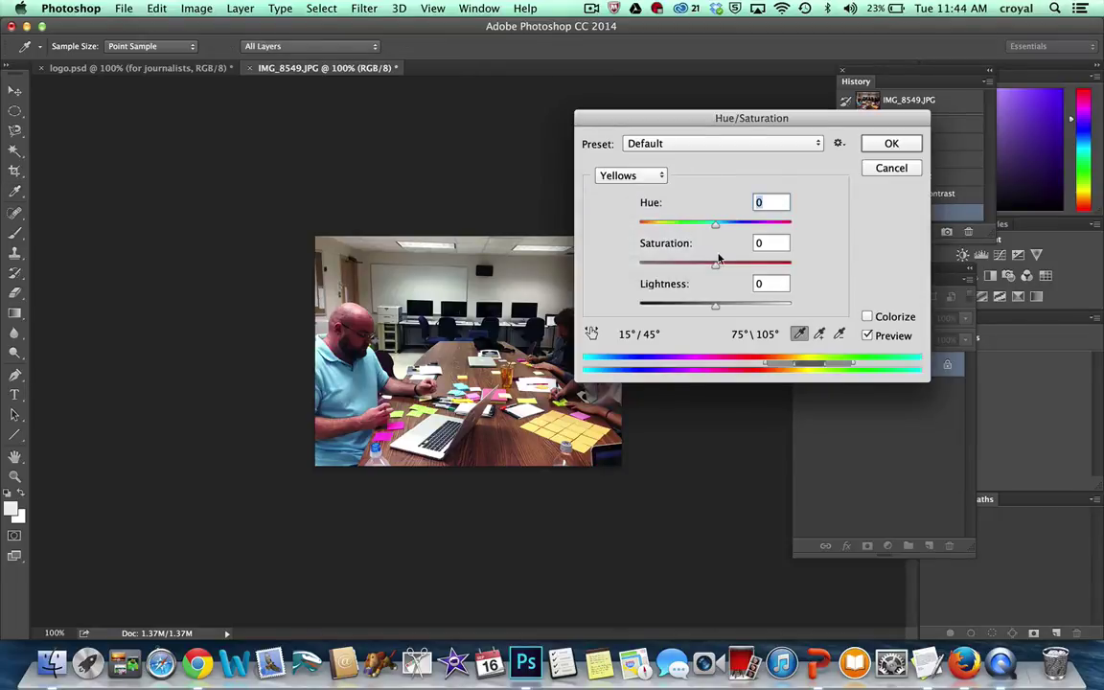
{"action": "left_click_drag", "start_coordinate": [715, 224], "coordinate": [712, 308]}
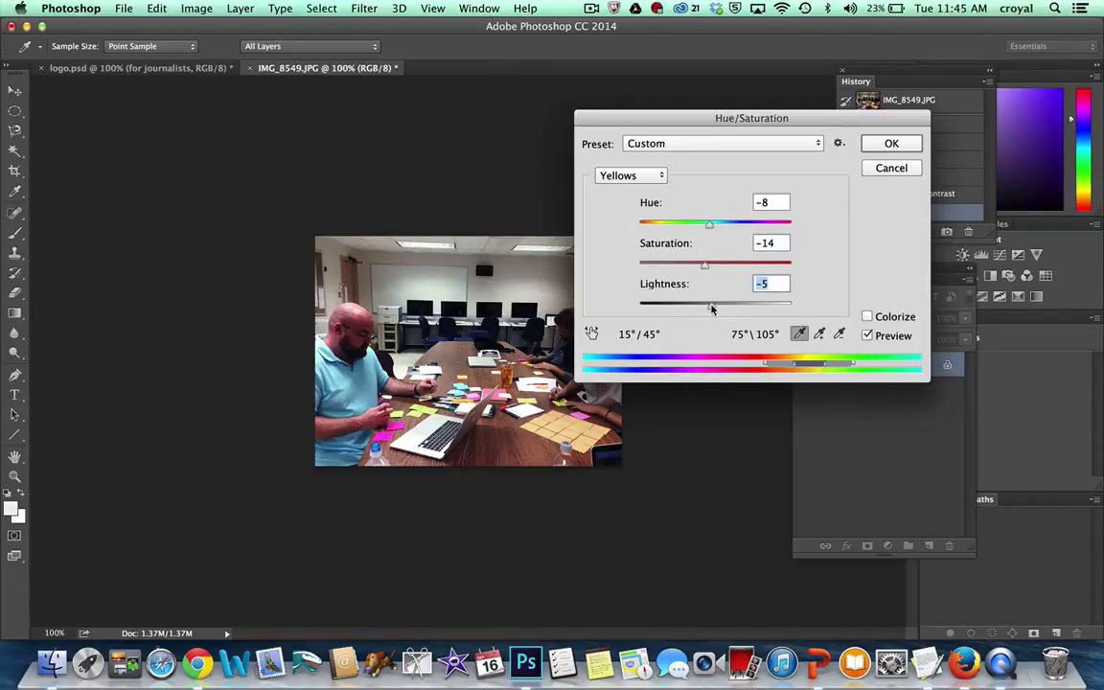
{"action": "key", "text": "Return"}
{"action": "key", "text": "z"}
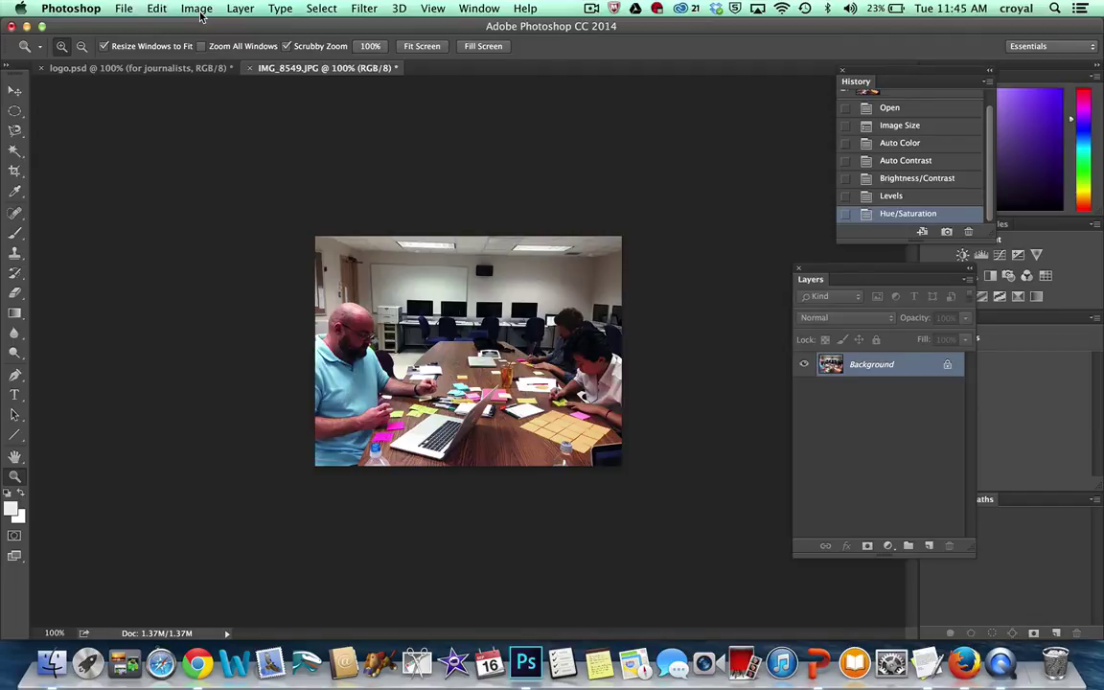
Start a crop of the photo and set its aspect ratio to 8 in by 6 in
{"action": "left_click", "coordinate": [15, 171]}
{"action": "mouse_move", "coordinate": [469, 236]}
{"action": "left_mouse_down"}
{"action": "mouse_move", "coordinate": [470, 251]}
{"action": "mouse_move", "coordinate": [468, 234]}
{"action": "left_mouse_up"}
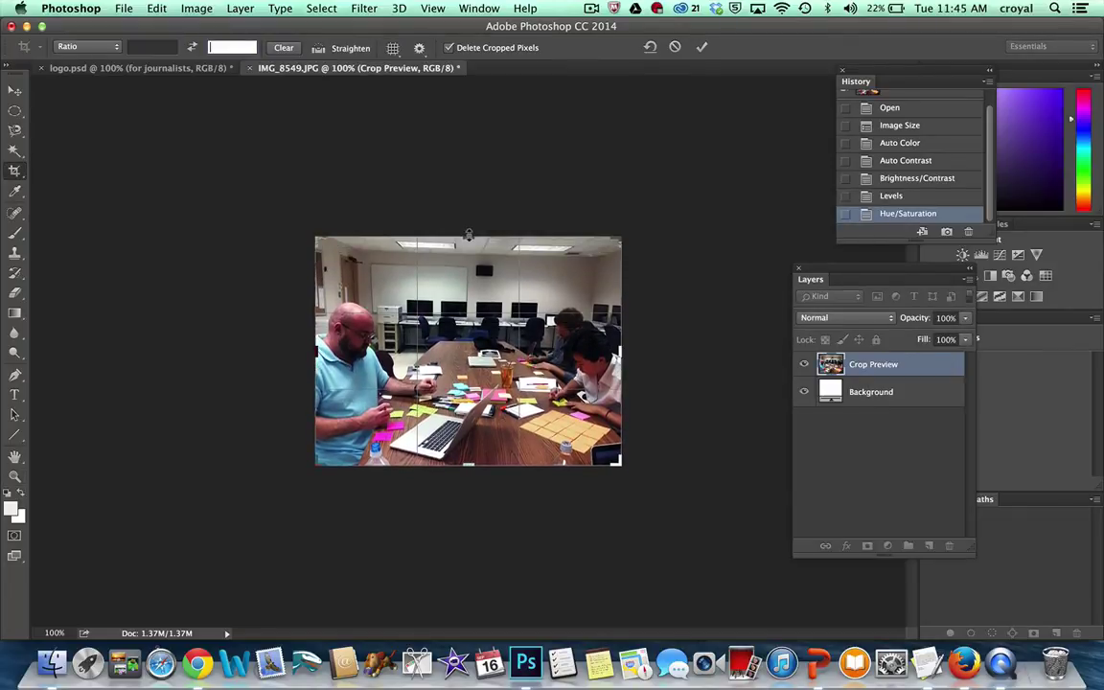
{"action": "left_click", "coordinate": [114, 47]}
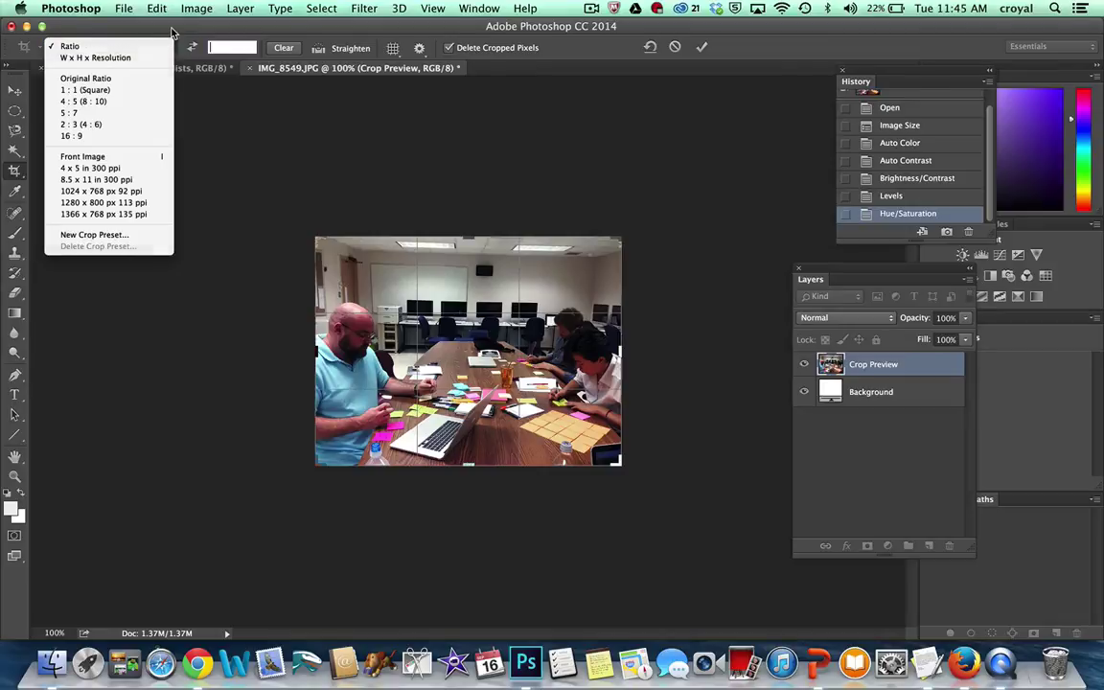
{"action": "left_click", "coordinate": [156, 30]}
{"action": "left_click", "coordinate": [152, 46]}
{"action": "type", "text": "8in"}
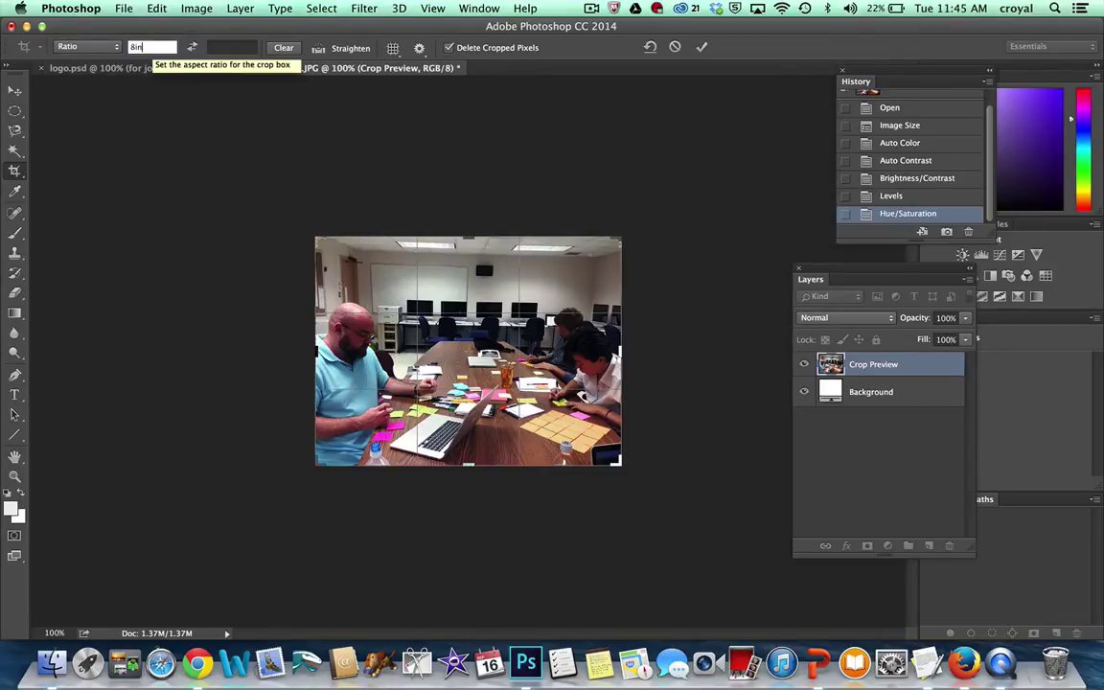
{"action": "left_click", "coordinate": [234, 46]}
{"action": "type", "text": "6"}
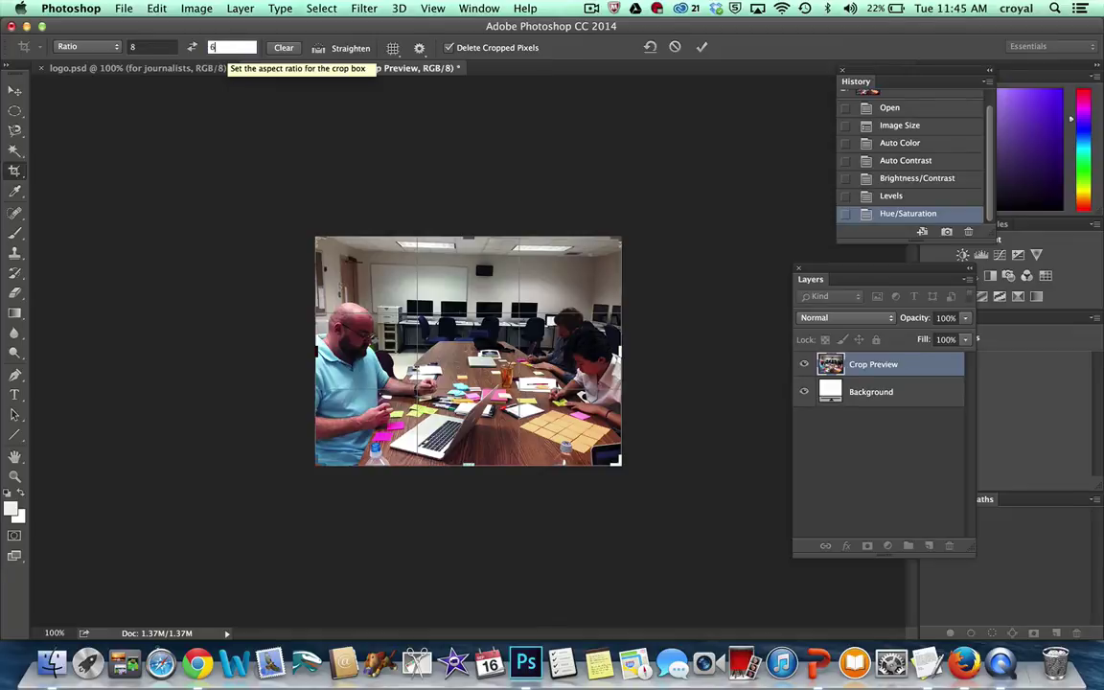
{"action": "type", "text": "in"}
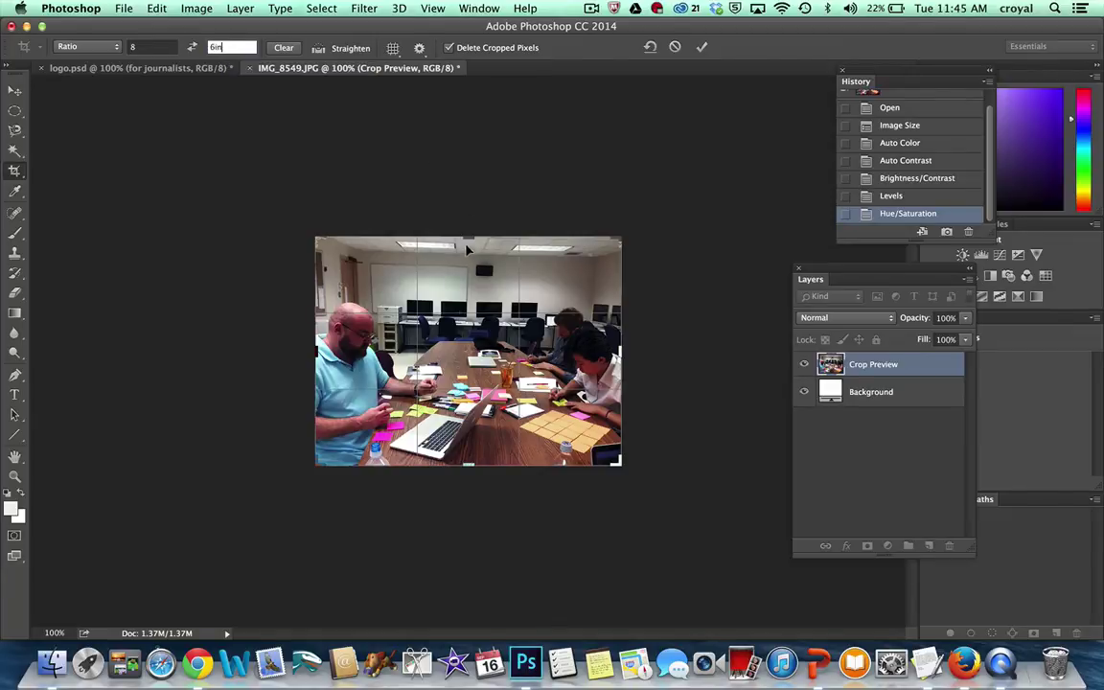
Shrink the crop frame to trim the ceiling and side edges of the photo, and apply the crop
{"action": "mouse_move", "coordinate": [468, 236]}
{"action": "left_mouse_down"}
{"action": "mouse_move", "coordinate": [464, 253]}
{"action": "mouse_move", "coordinate": [464, 244]}
{"action": "left_mouse_up"}
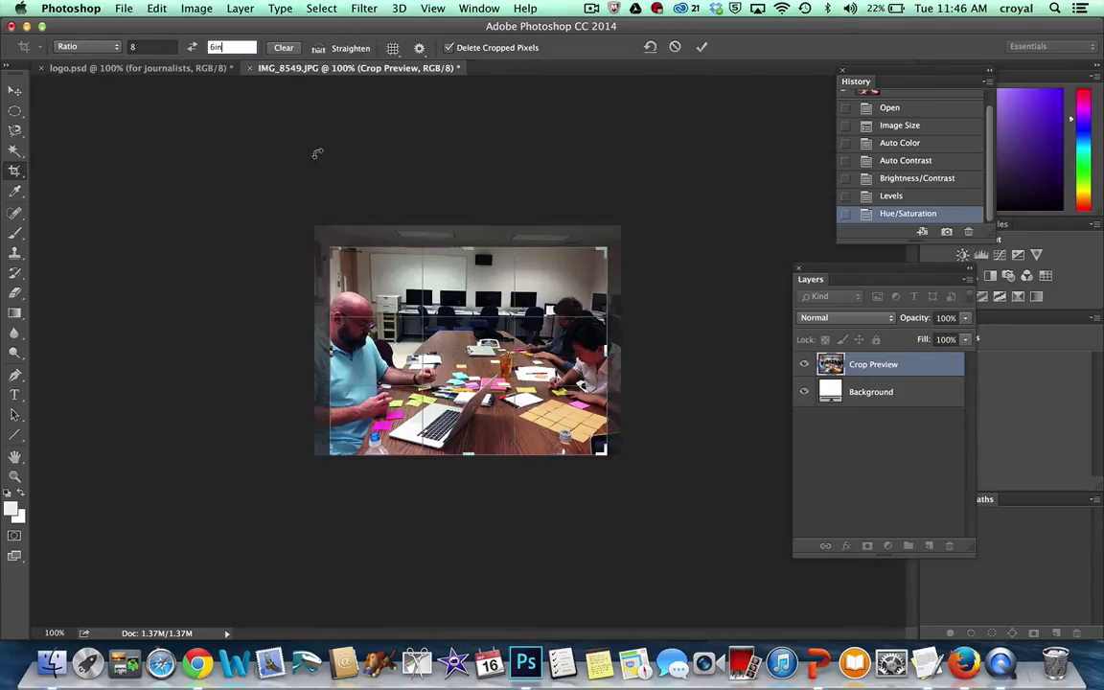
{"action": "left_click_drag", "start_coordinate": [307, 223], "coordinate": [327, 246]}
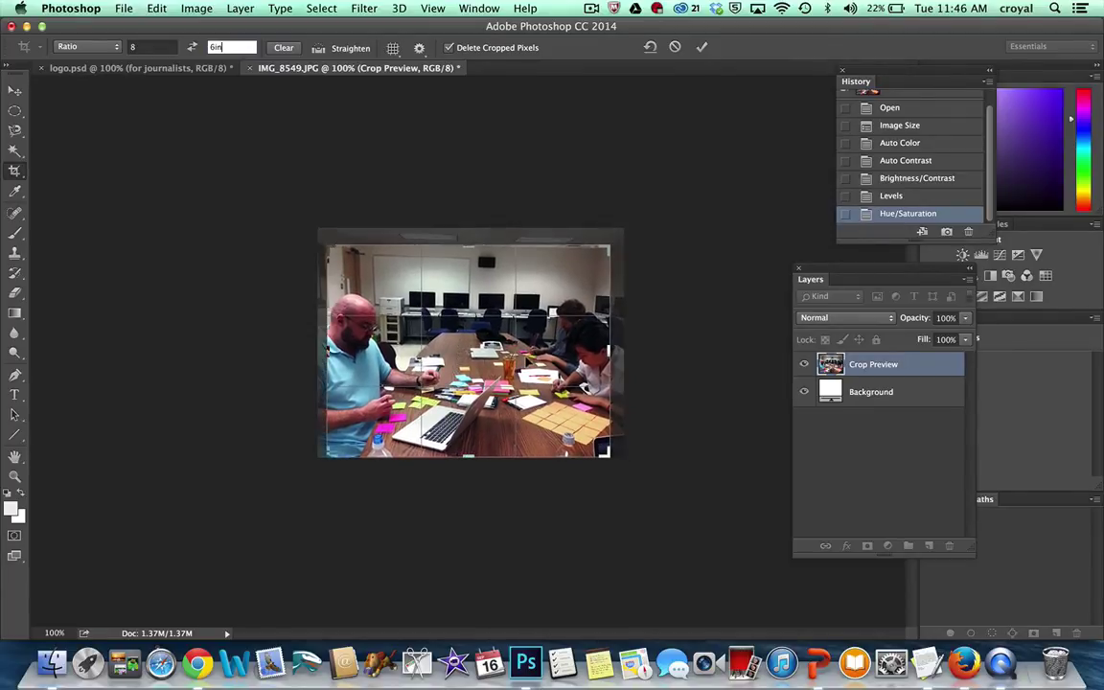
{"action": "key", "text": "Return"}
{"action": "key", "text": "Return"}
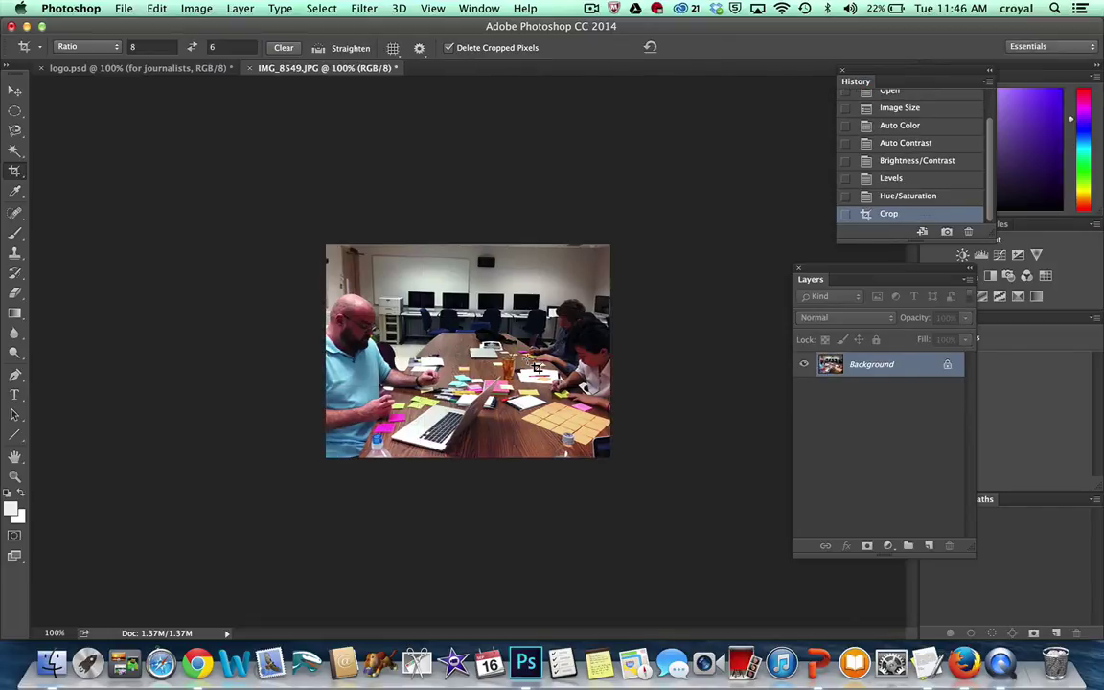
Look through the marquee and fill tool variants, choosing the Elliptical Marquee and the Paint Bucket
{"action": "left_click", "coordinate": [14, 113]}
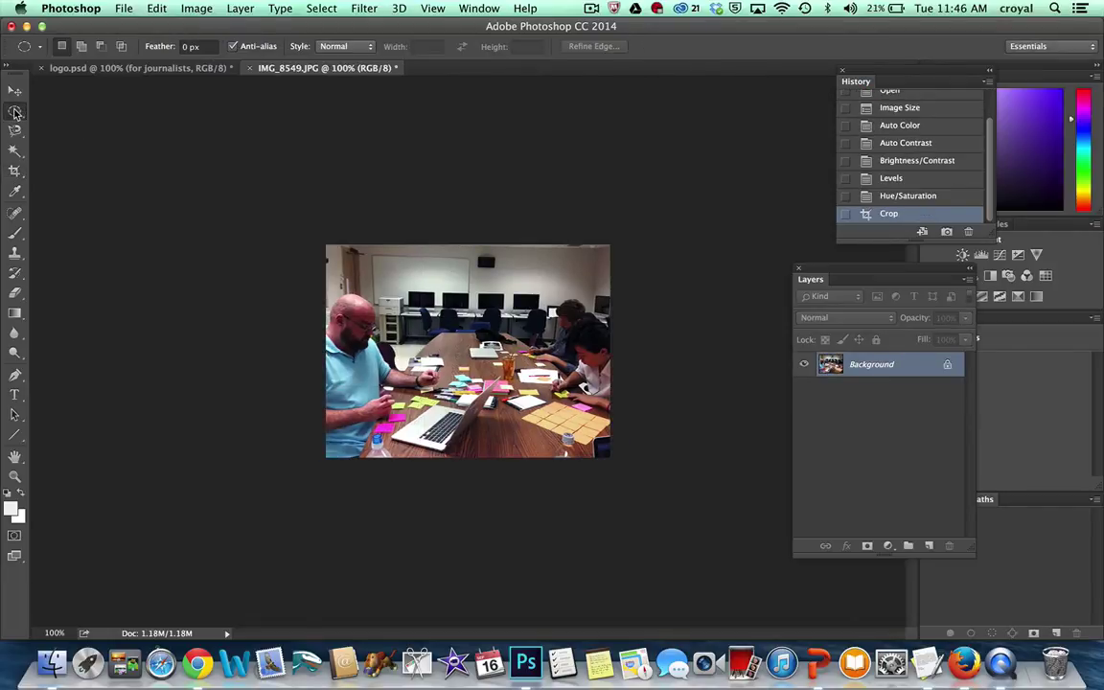
{"action": "left_click", "coordinate": [14, 113]}
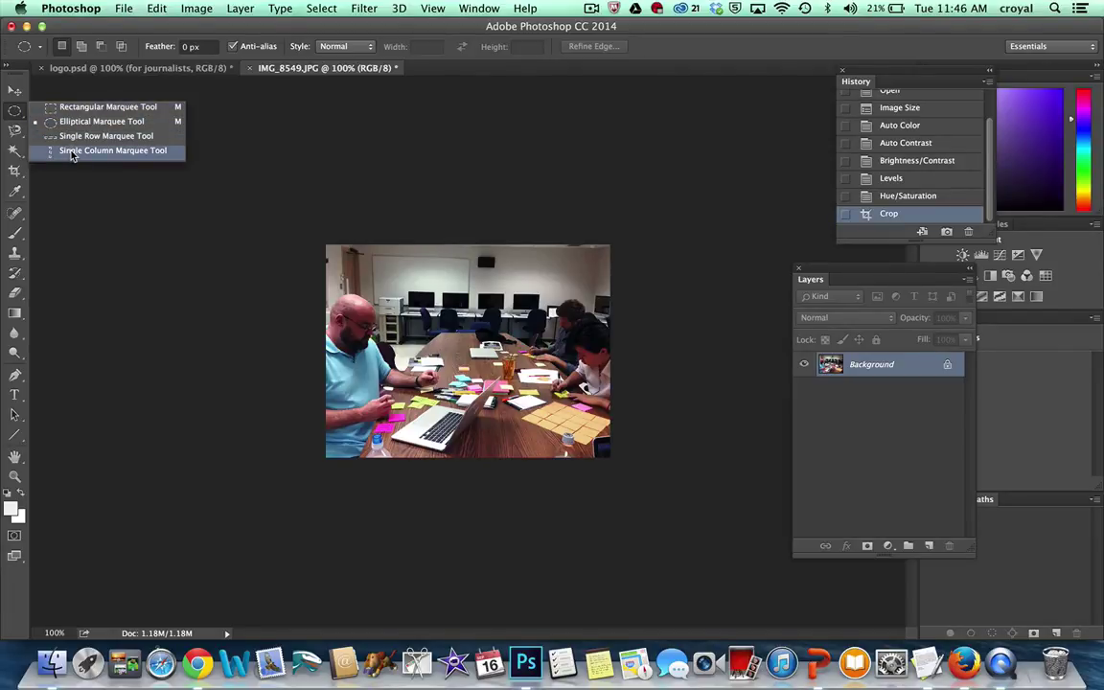
{"action": "left_click", "coordinate": [18, 113]}
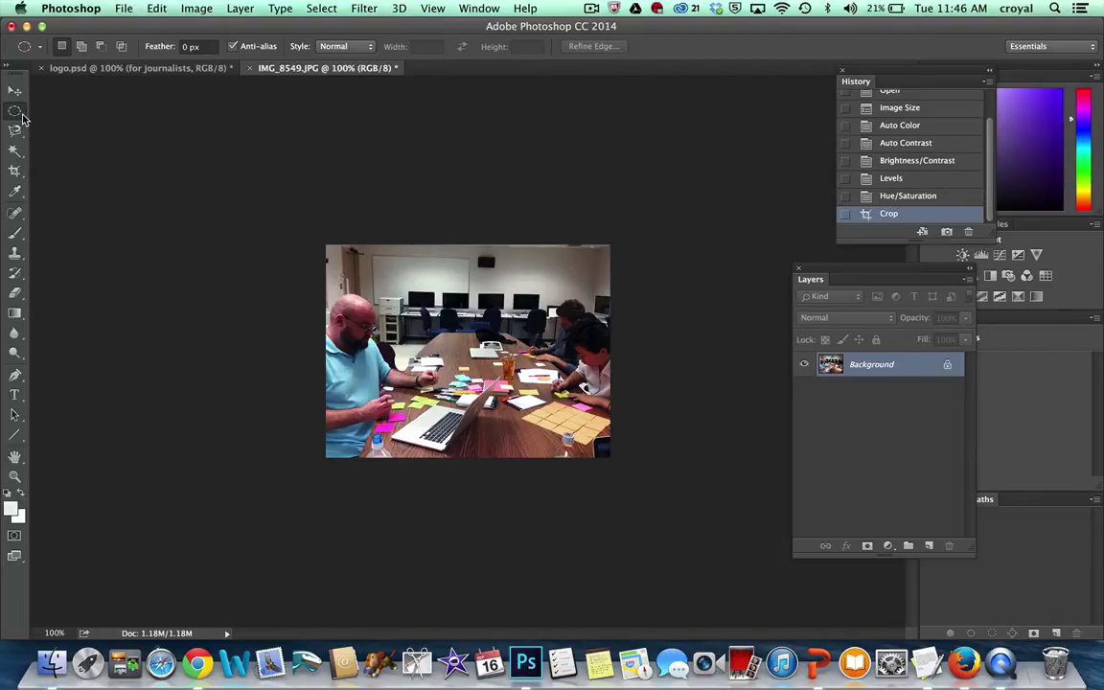
{"action": "left_click", "coordinate": [24, 118]}
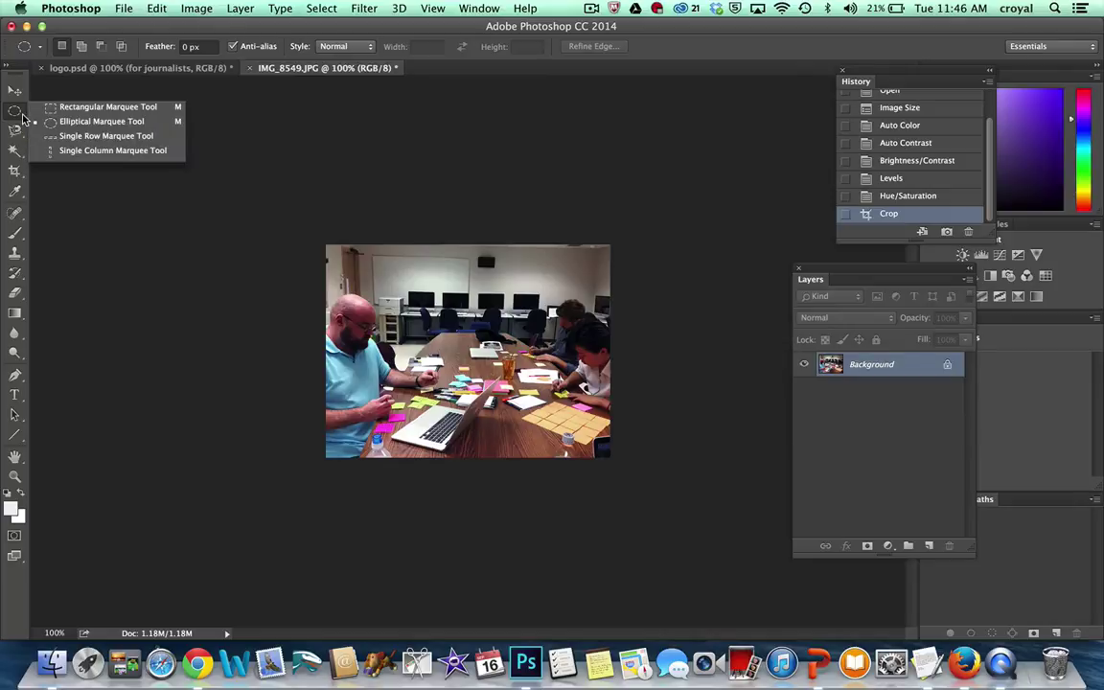
{"action": "left_click", "coordinate": [77, 106]}
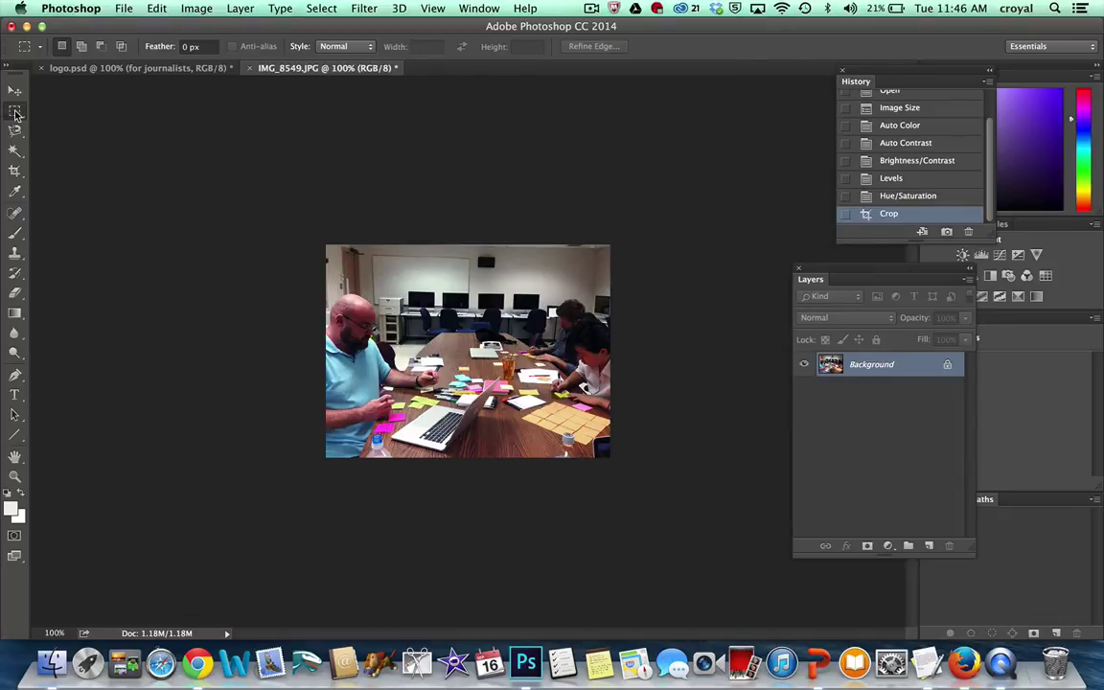
{"action": "left_click", "coordinate": [15, 110]}
{"action": "left_click", "coordinate": [64, 124]}
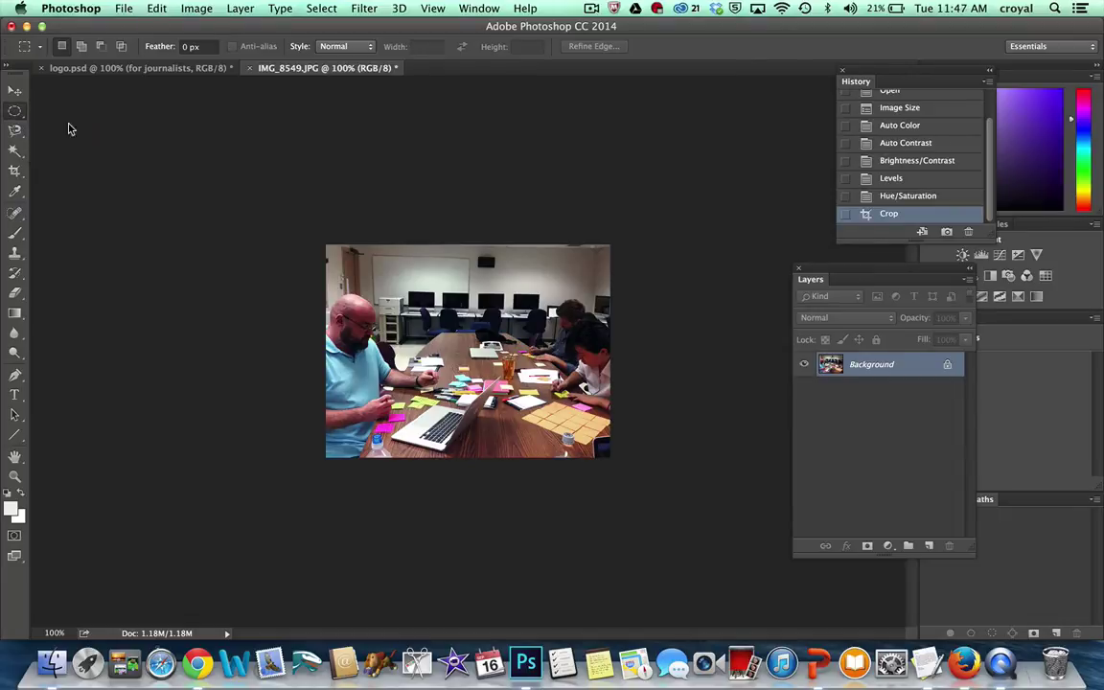
{"action": "left_click", "coordinate": [17, 313]}
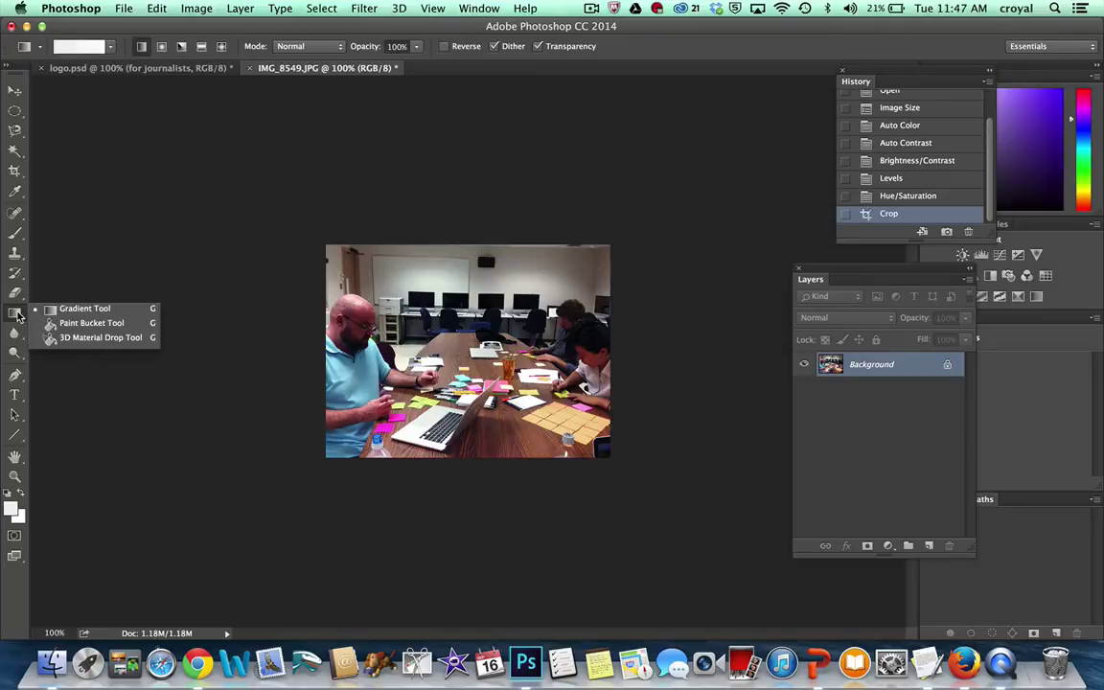
{"action": "left_click", "coordinate": [84, 323]}
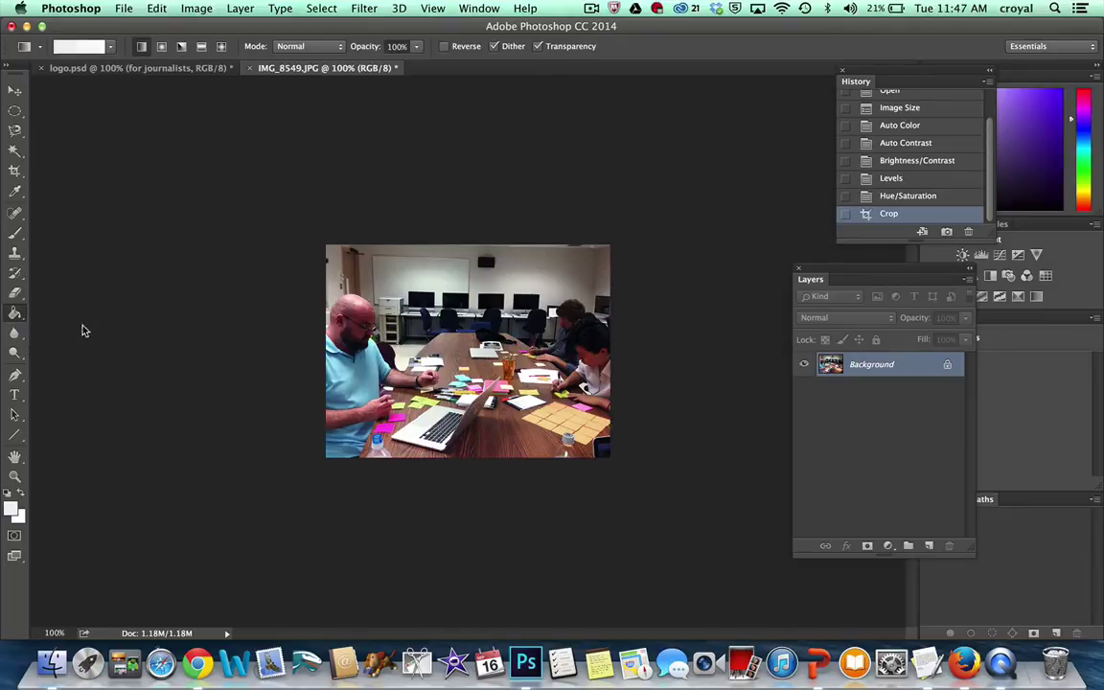
Draw an elliptical selection around the monitors at the back of the room and move the selected pixels slightly
{"action": "left_click", "coordinate": [15, 107]}
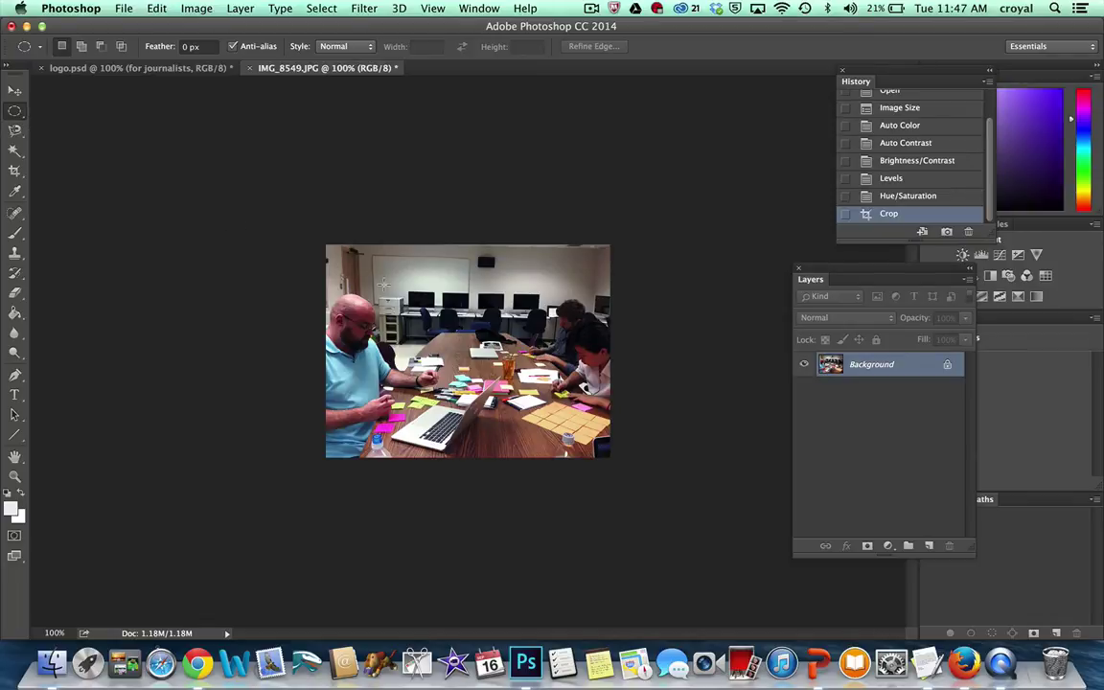
{"action": "left_click_drag", "start_coordinate": [350, 250], "coordinate": [446, 323]}
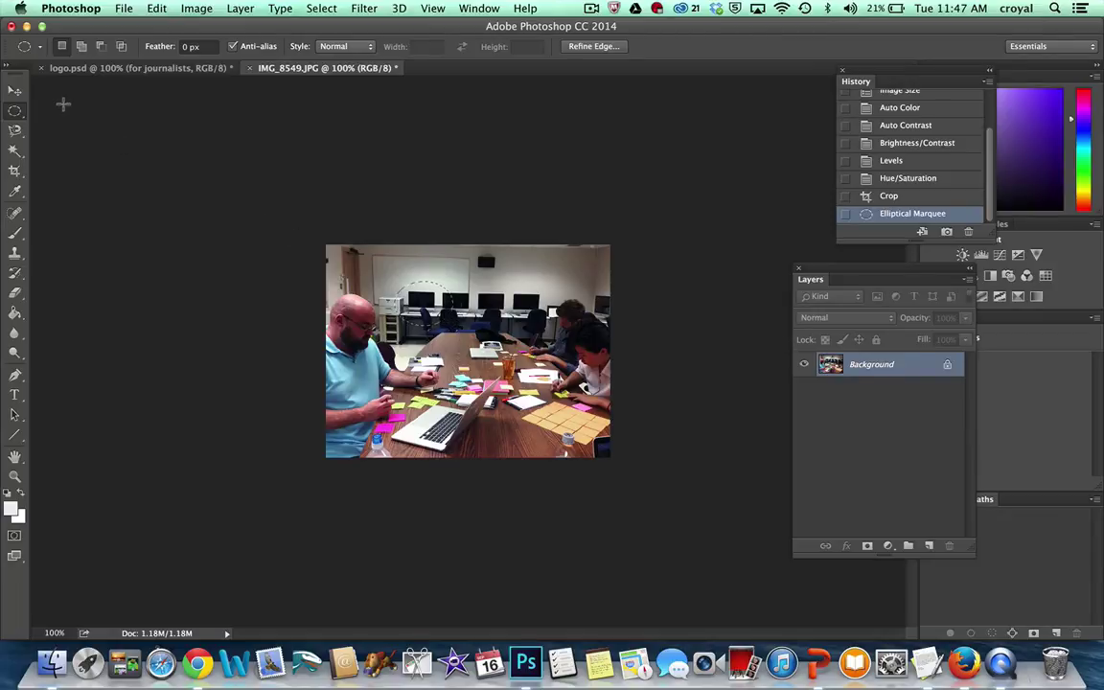
{"action": "left_click", "coordinate": [16, 89]}
{"action": "left_click_drag", "start_coordinate": [426, 301], "coordinate": [439, 249]}
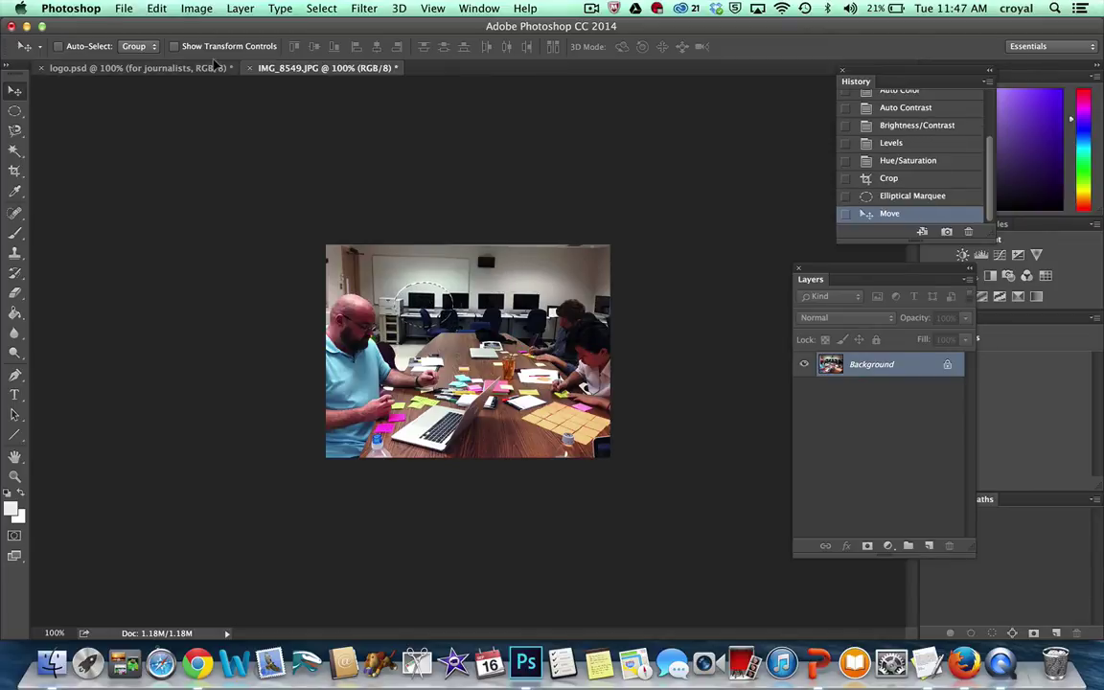
Undo the last move and draw a freehand Lasso selection around the chairs and person at the back of the table
{"action": "left_click", "coordinate": [156, 7]}
{"action": "left_click", "coordinate": [169, 29]}
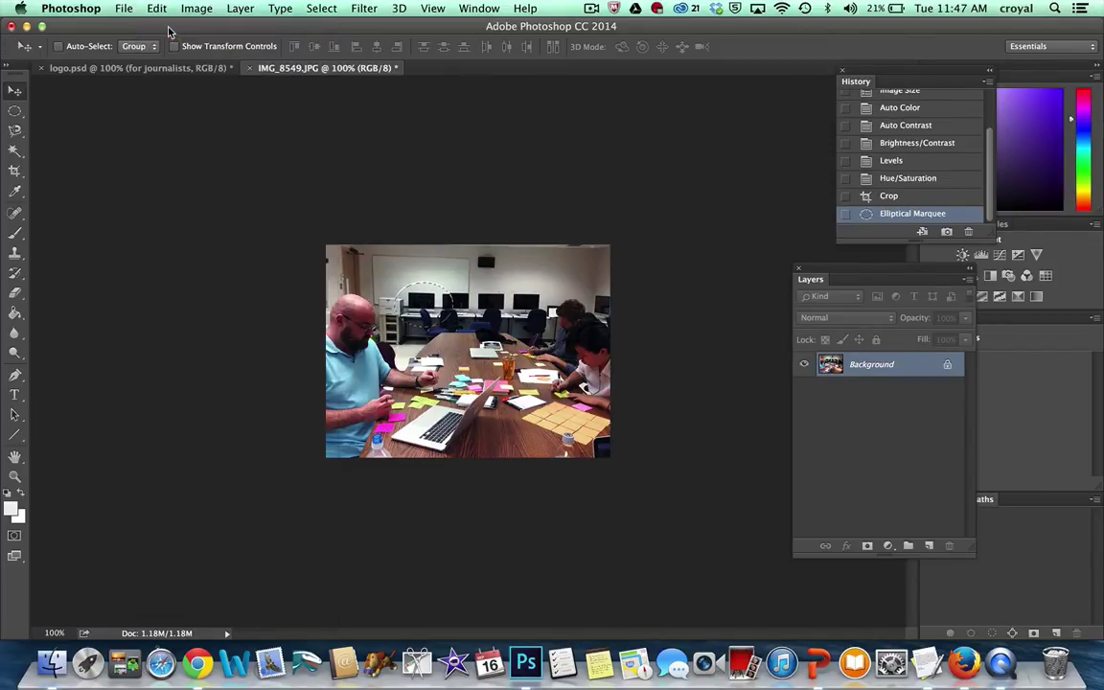
{"action": "left_click", "coordinate": [15, 132]}
{"action": "right_click", "coordinate": [19, 131]}
{"action": "left_click", "coordinate": [53, 125]}
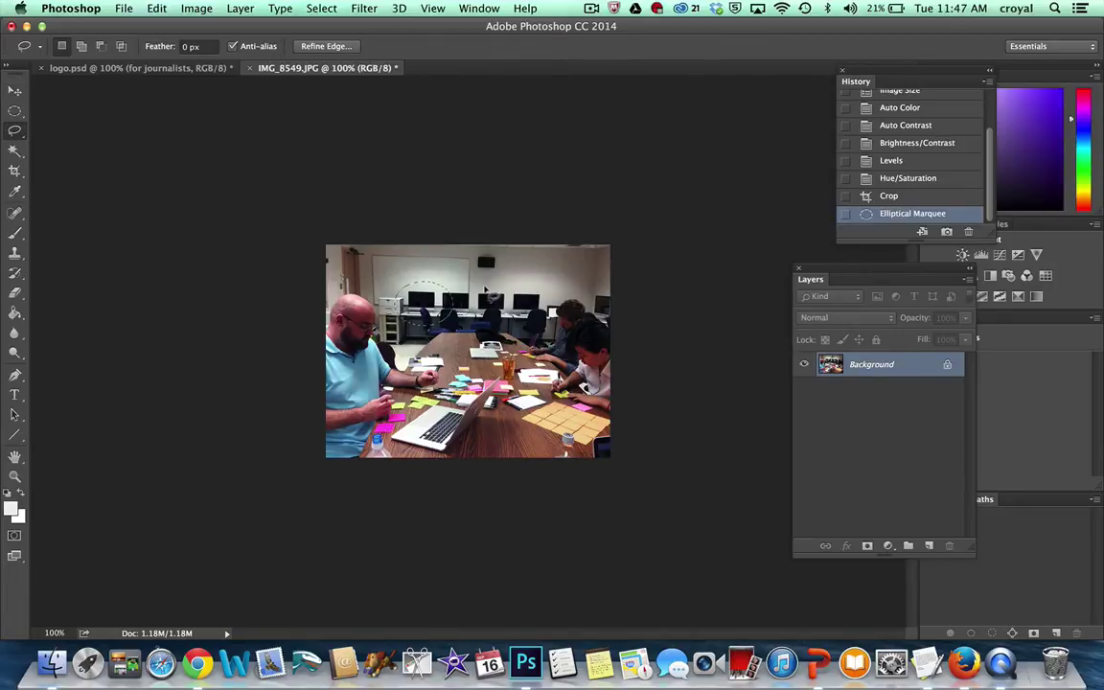
{"action": "mouse_move", "coordinate": [525, 279]}
{"action": "left_mouse_down"}
{"action": "mouse_move", "coordinate": [557, 289]}
{"action": "mouse_move", "coordinate": [567, 347]}
{"action": "mouse_move", "coordinate": [525, 279]}
{"action": "left_mouse_up"}
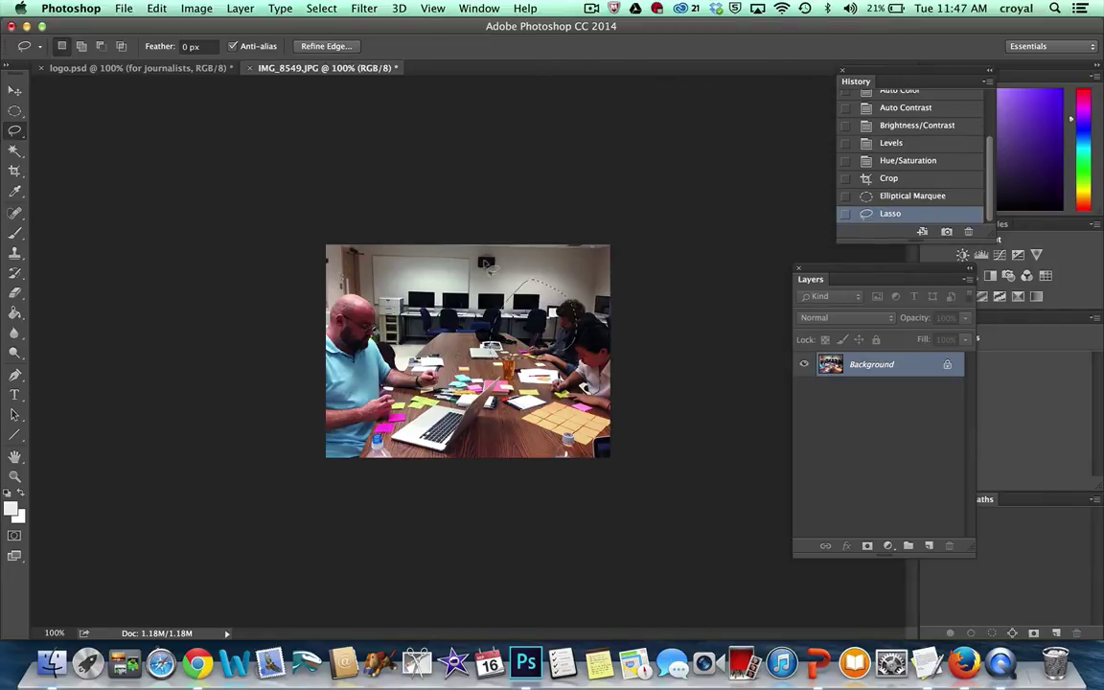
Trace the outline of the man in the blue shirt with the Magnetic Lasso, redrawing the selection until it closes around him
{"action": "key", "text": "shift+l"}
{"action": "key", "text": "shift+l"}
{"action": "left_click", "coordinate": [360, 296]}
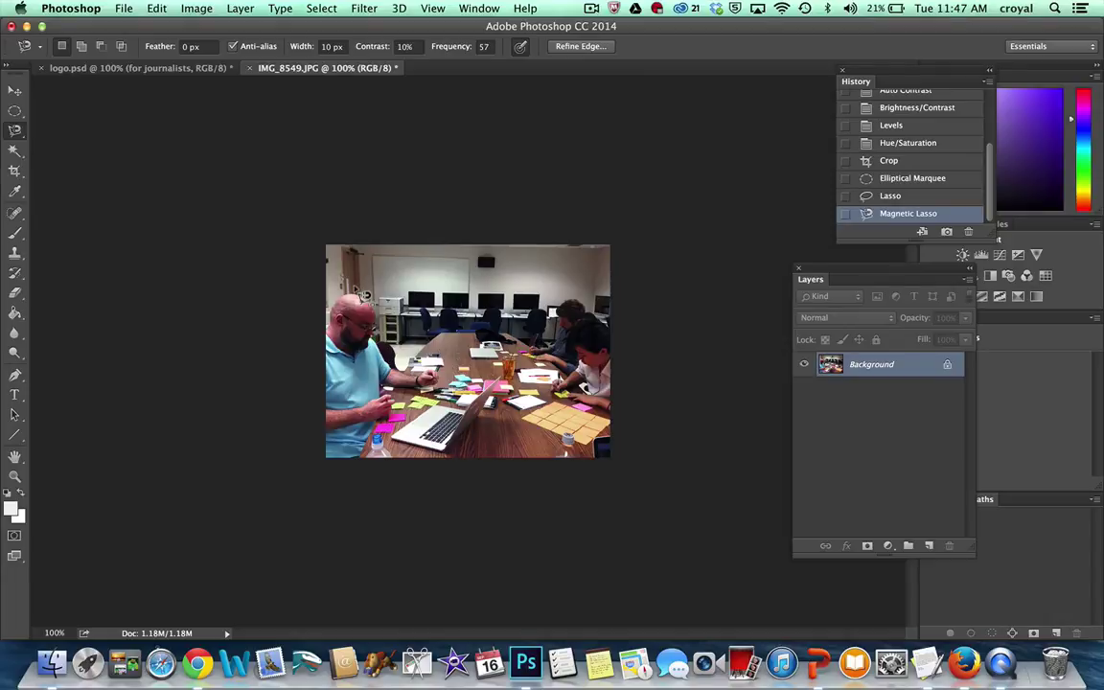
{"action": "left_click", "coordinate": [372, 303]}
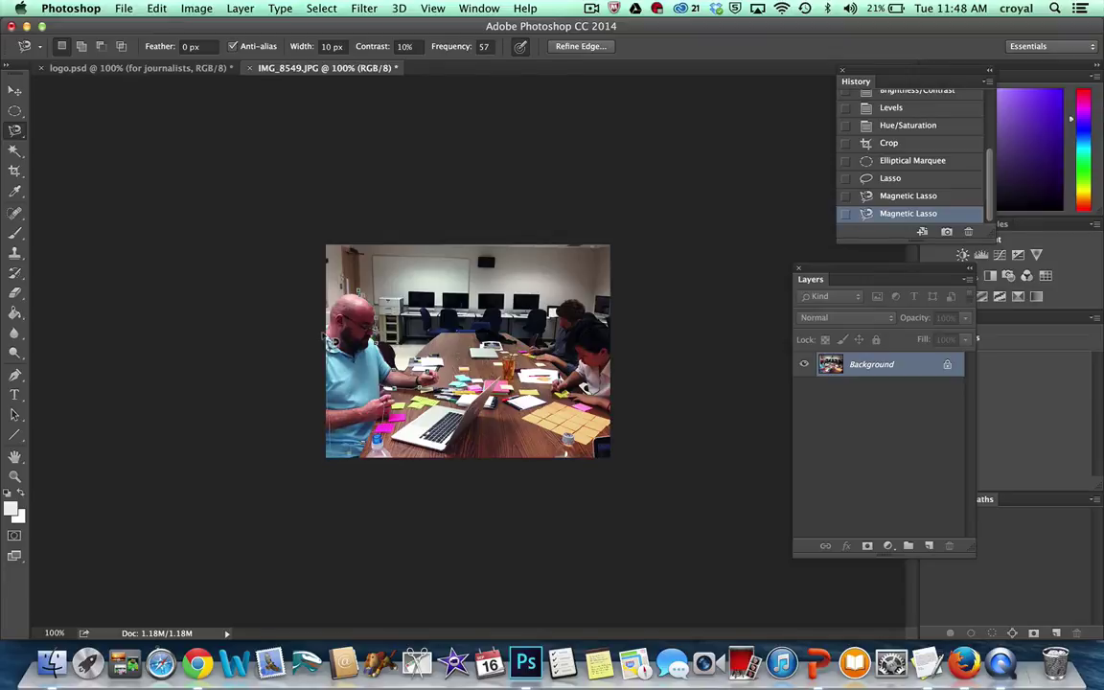
{"action": "left_click", "coordinate": [363, 295]}
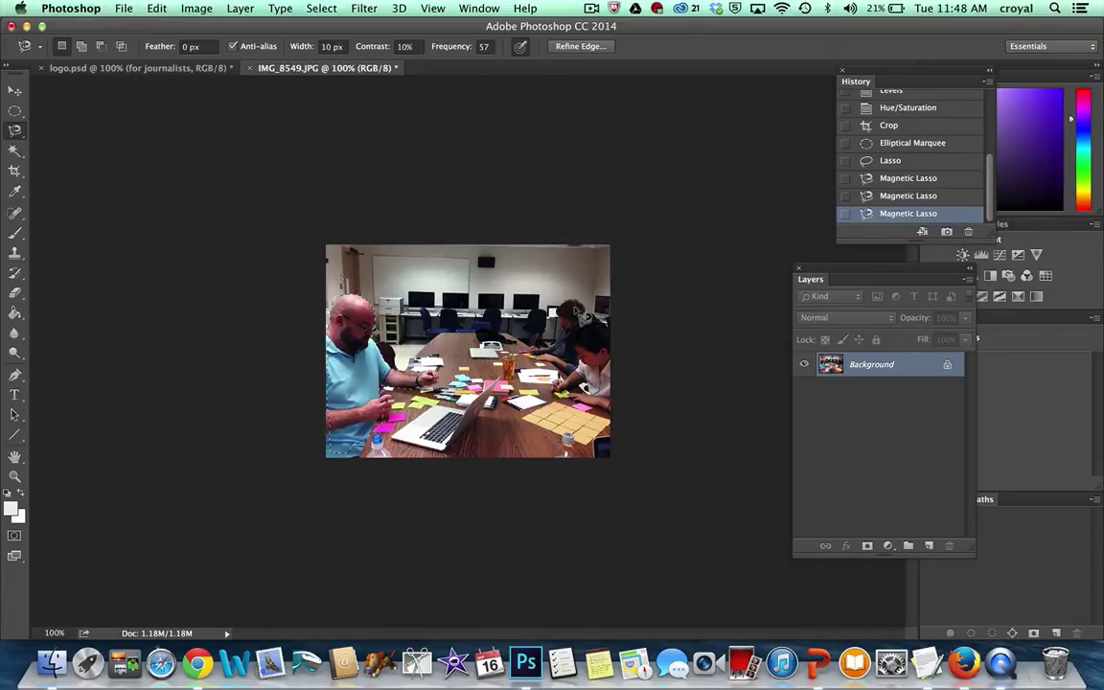
Try moving the selected pixels of the man in the blue shirt slightly, and undo the move
{"action": "left_click", "coordinate": [15, 92]}
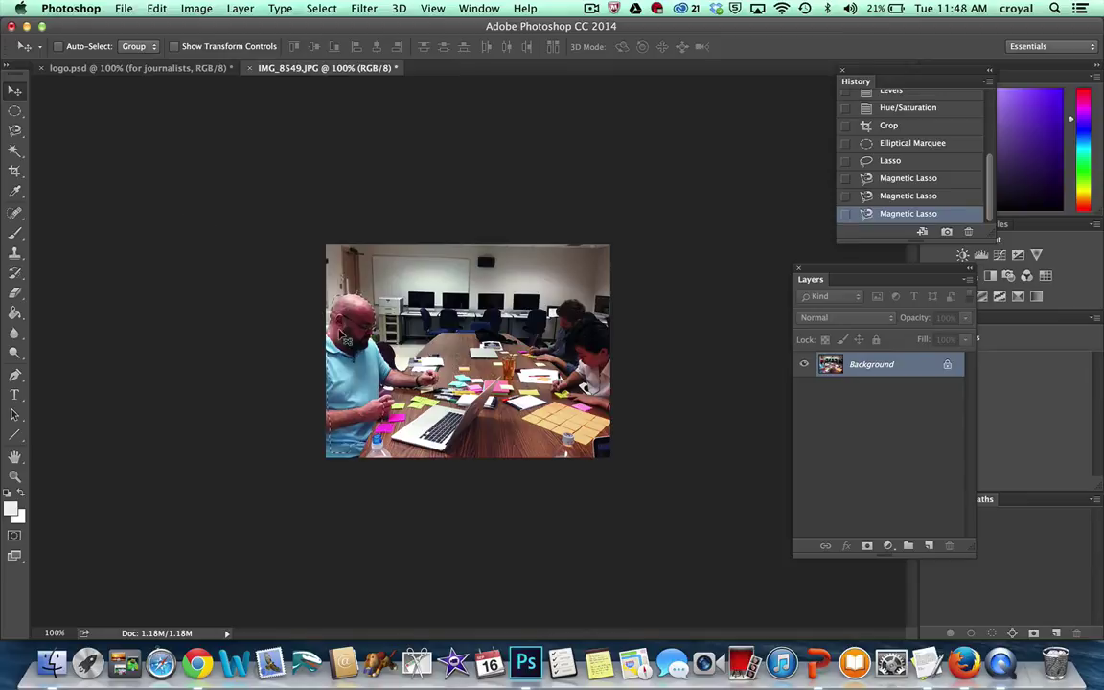
{"action": "mouse_move", "coordinate": [326, 336]}
{"action": "left_mouse_down"}
{"action": "mouse_move", "coordinate": [408, 331]}
{"action": "mouse_move", "coordinate": [331, 338]}
{"action": "left_mouse_up"}
{"action": "key", "text": "super+z"}
Try the Magic Wand on the whiteboard at the back of the room, and clear the selection
{"action": "key", "text": "w"}
{"action": "left_click", "coordinate": [436, 281]}
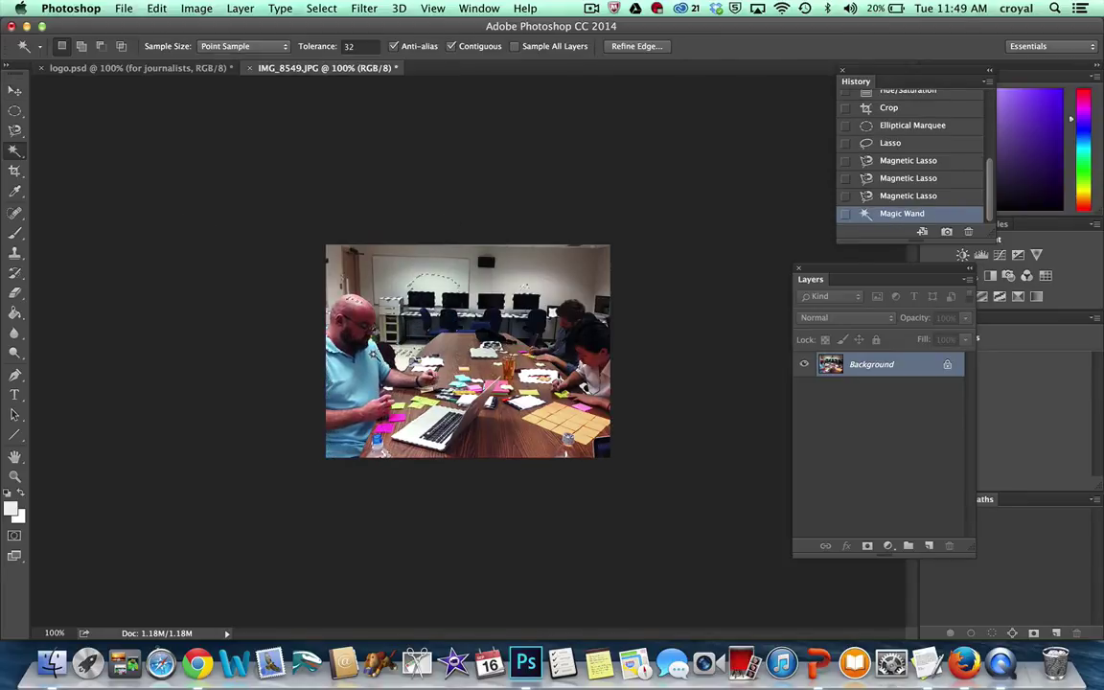
{"action": "key", "text": "super+d"}
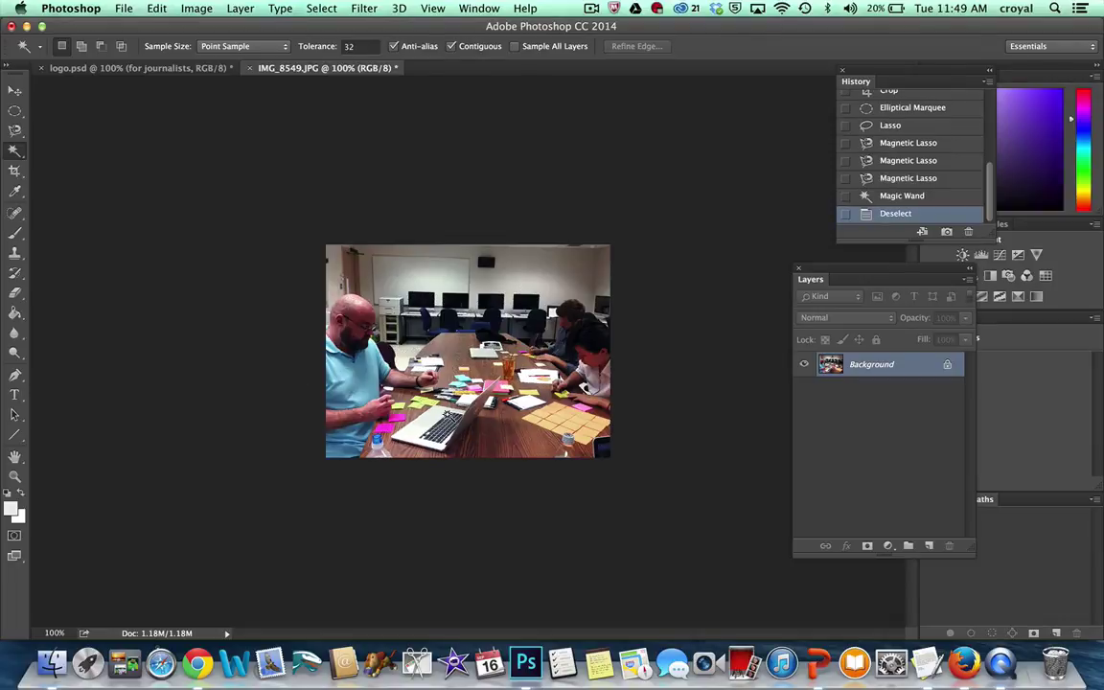
Try the Magic Wand on the laptop and the white paper on the table, step back three states, and deselect
{"action": "left_click", "coordinate": [429, 413]}
{"action": "left_click", "coordinate": [531, 407]}
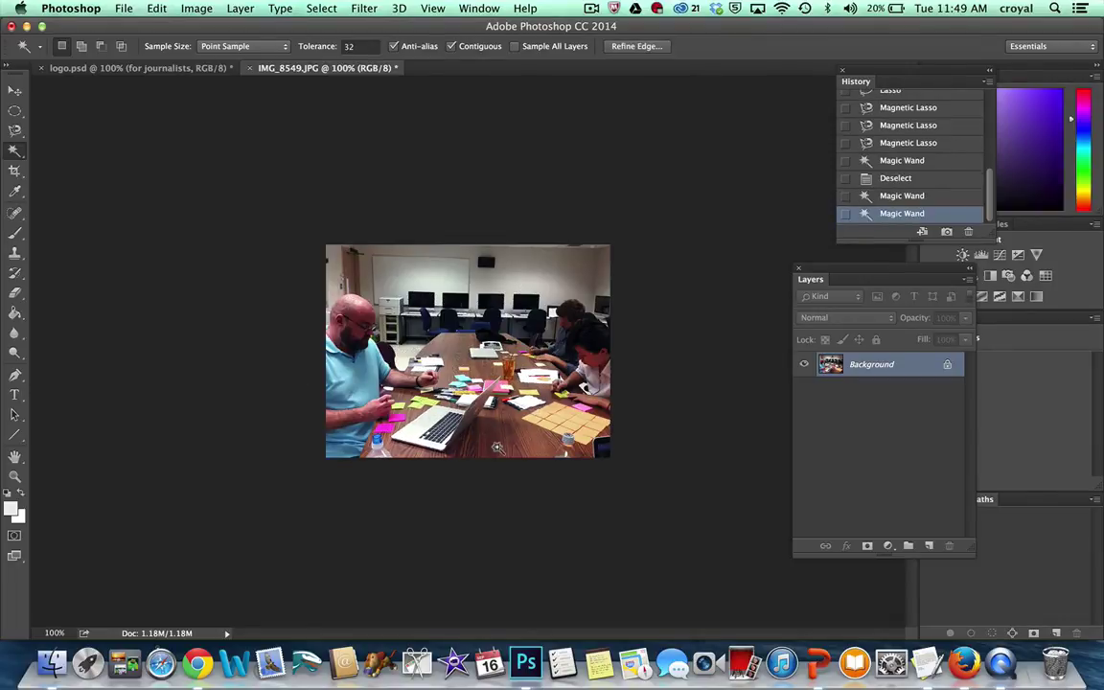
{"action": "key", "text": "alt+super+z"}
{"action": "key", "text": "alt+super+z"}
{"action": "key", "text": "alt+super+z"}
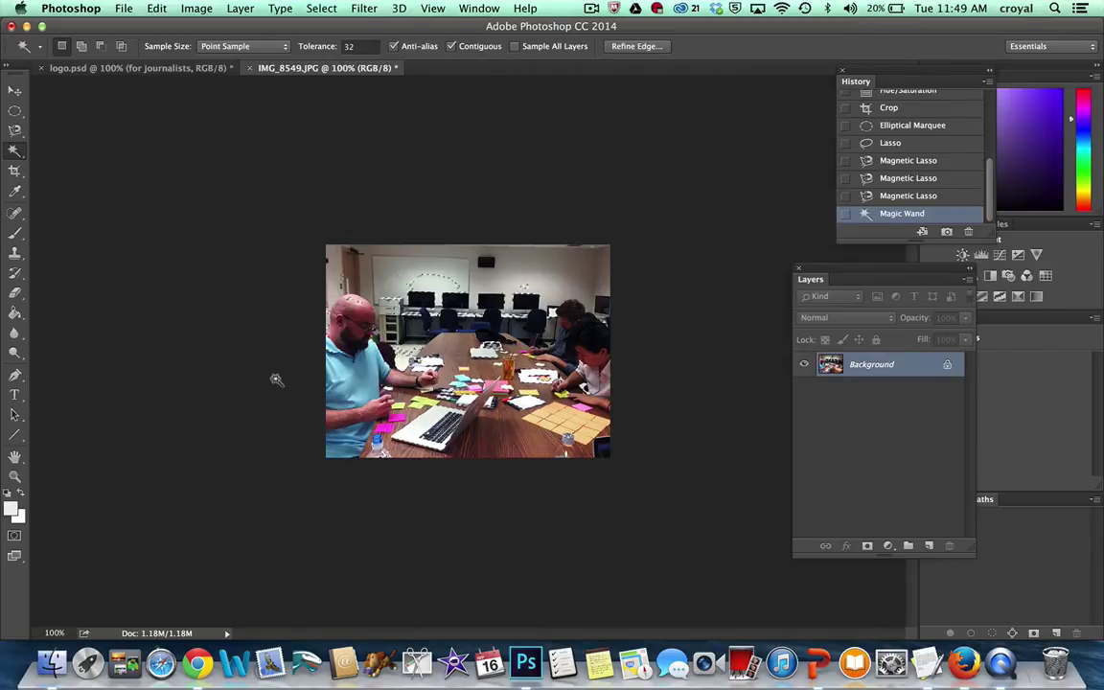
{"action": "key", "text": "super+d"}
Try the Magic Wand on two spots of the laptop, step back three states, and clear the selection
{"action": "left_click", "coordinate": [430, 416]}
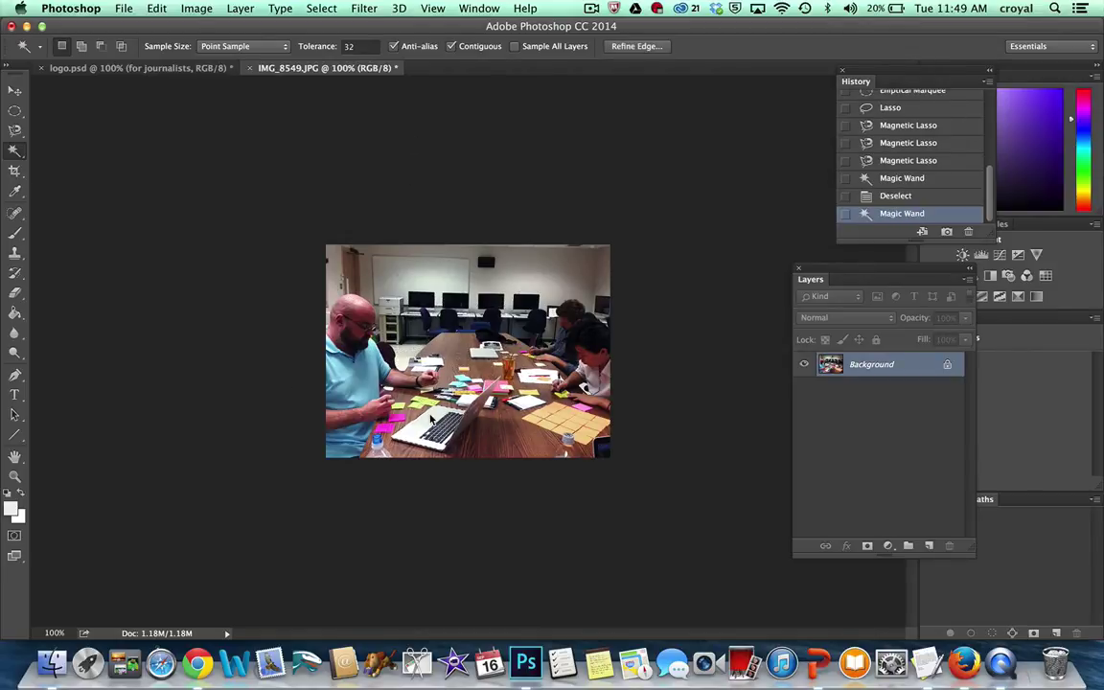
{"action": "left_click", "coordinate": [451, 405]}
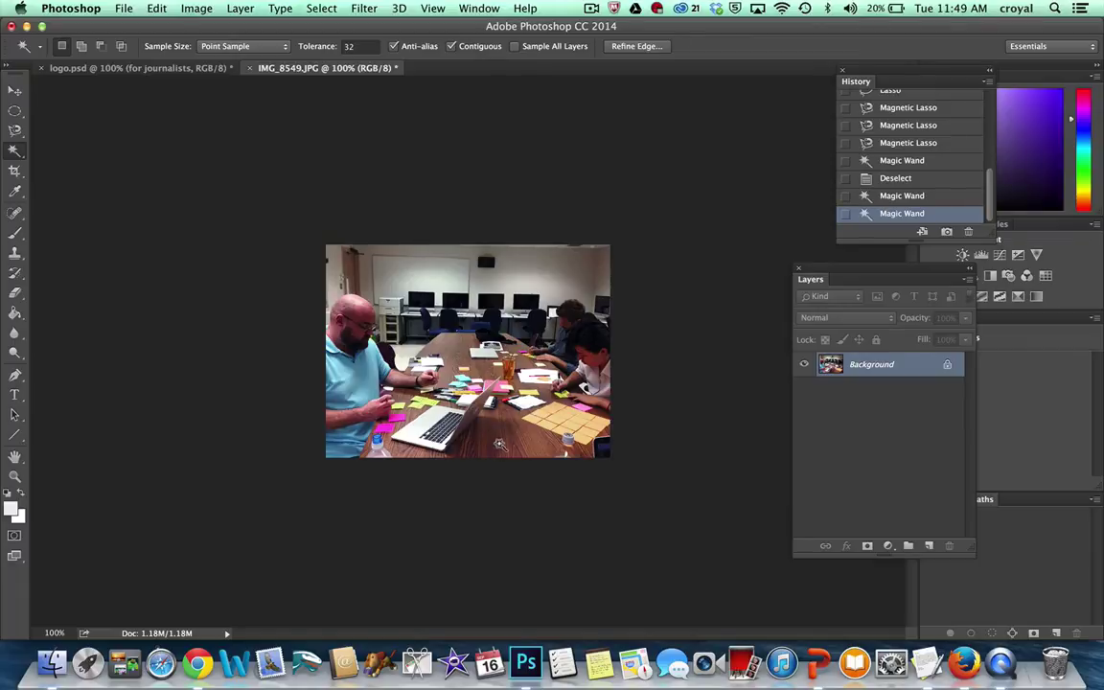
{"action": "key", "text": "super+alt+z"}
{"action": "key", "text": "super+alt+z"}
{"action": "key", "text": "super+alt+z"}
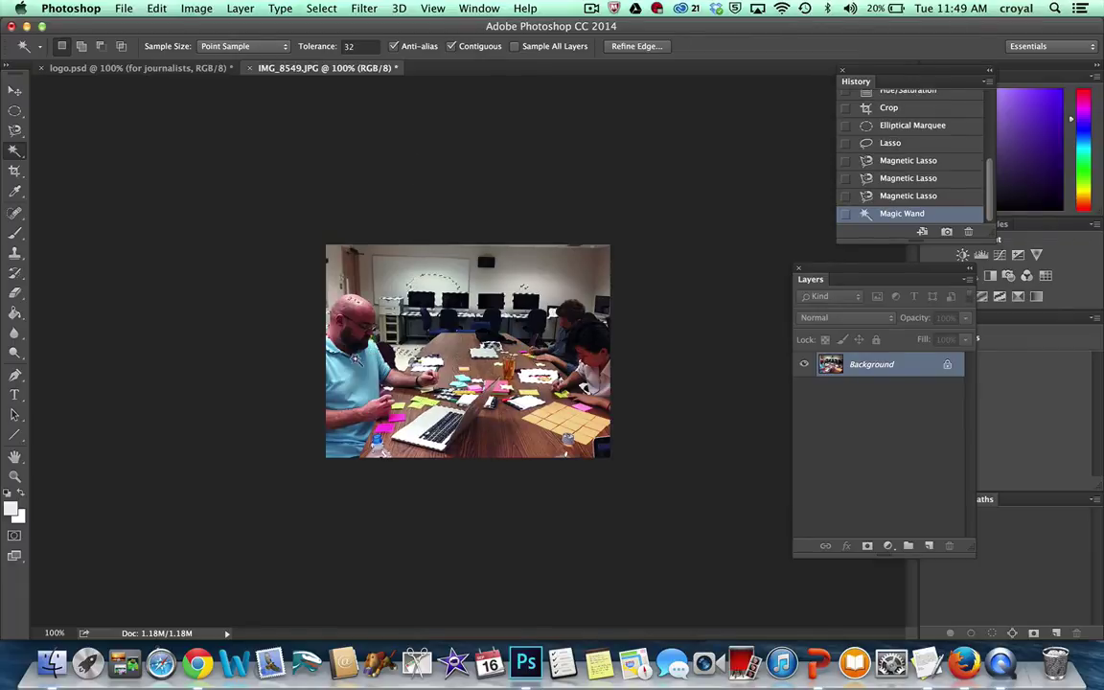
{"action": "left_click", "coordinate": [276, 380]}
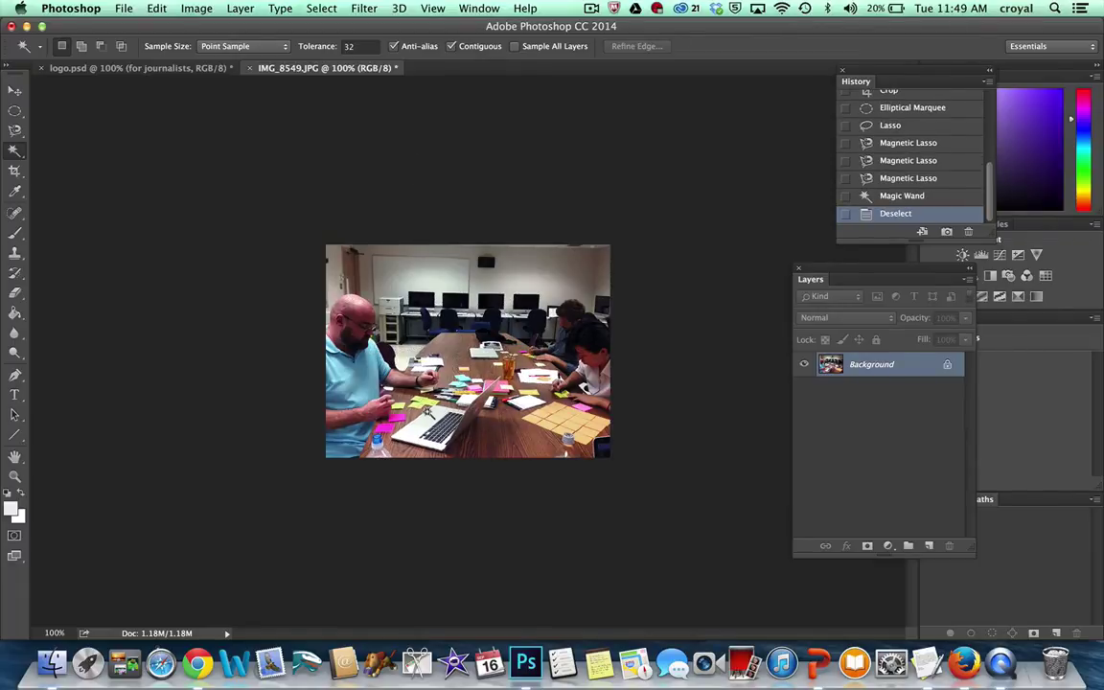
Sample the laptop and the nearby white paper again with the Magic Wand, step back three states, and deselect
{"action": "left_click", "coordinate": [429, 413]}
{"action": "left_click", "coordinate": [531, 405]}
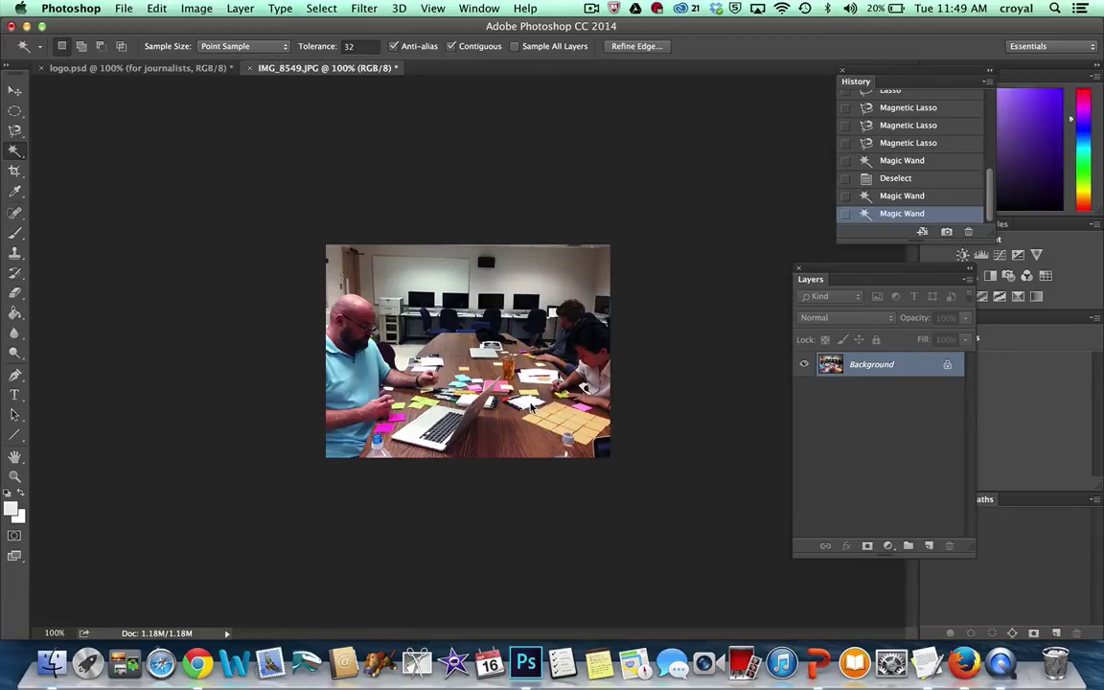
{"action": "key", "text": "super+alt+z"}
{"action": "key", "text": "super+alt+z"}
{"action": "key", "text": "super+alt+z"}
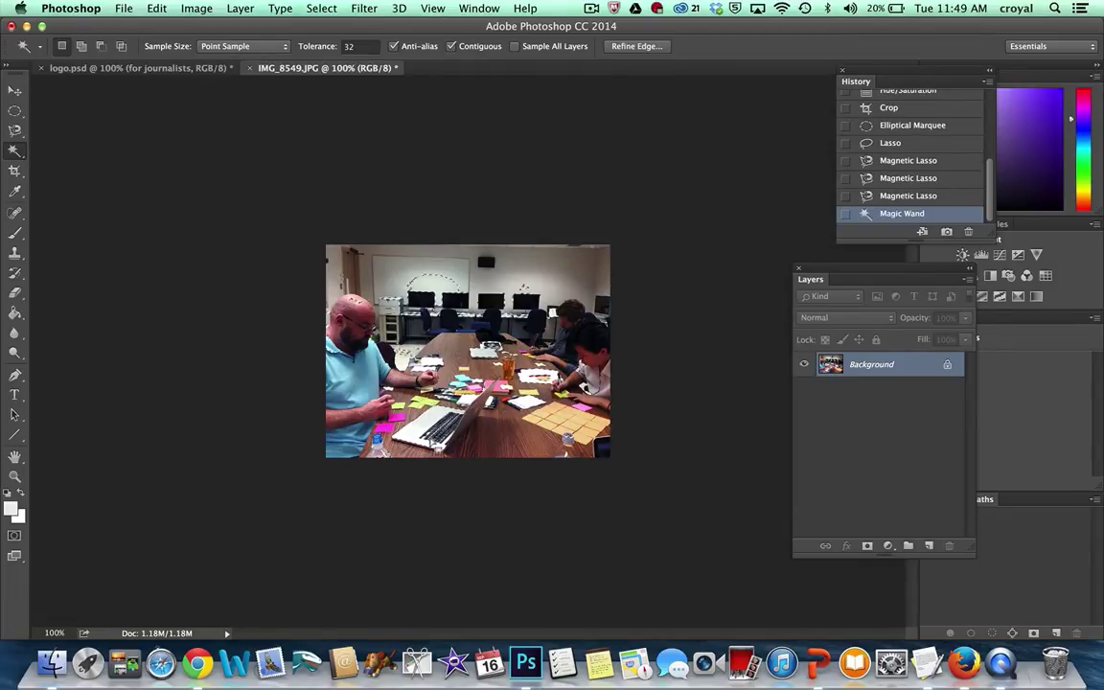
{"action": "key", "text": "super+d"}
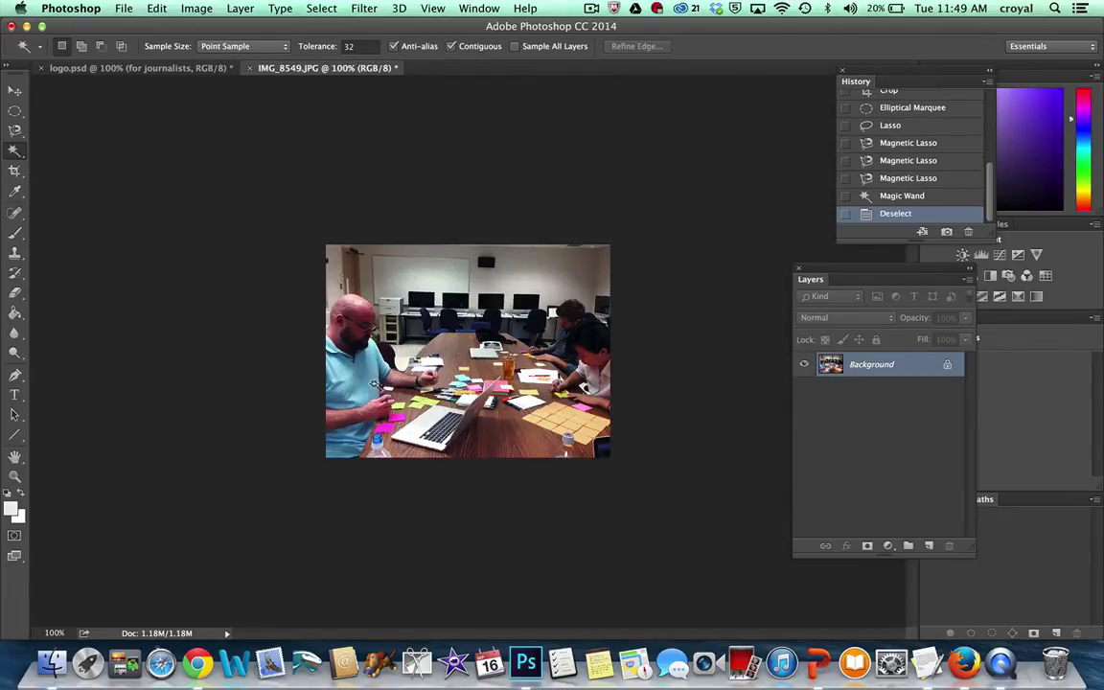
Select similar light areas throughout the photo by turning Contiguous off and sampling the laptop with the Magic Wand
{"action": "double_click", "coordinate": [401, 370]}
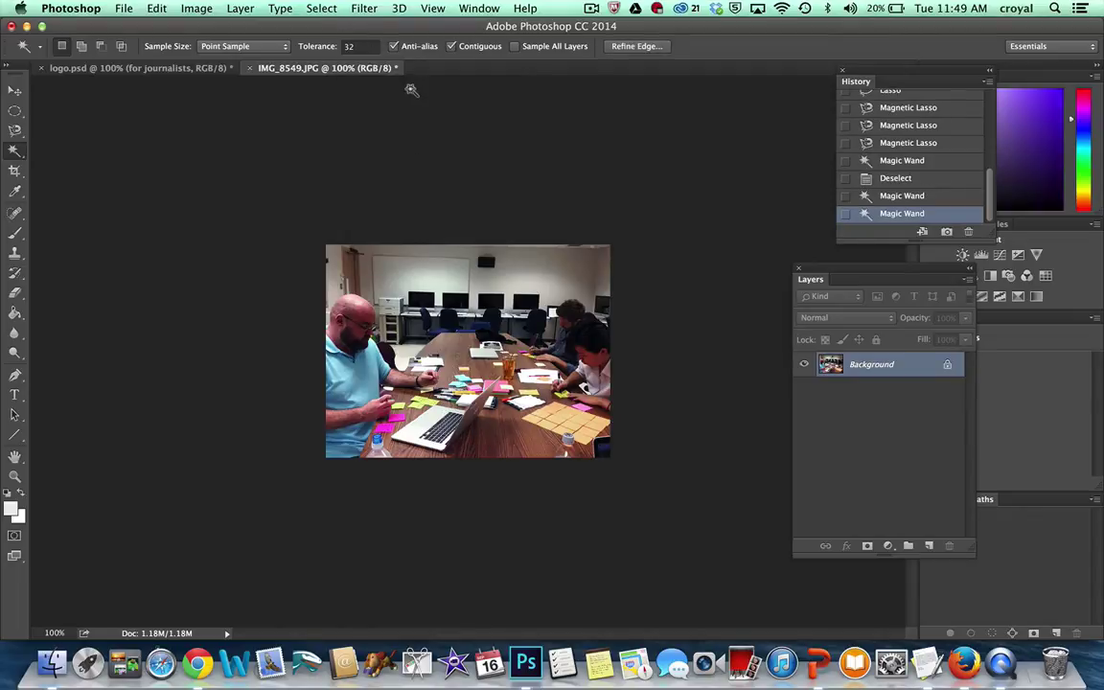
{"action": "left_click", "coordinate": [451, 47]}
{"action": "left_click", "coordinate": [419, 419]}
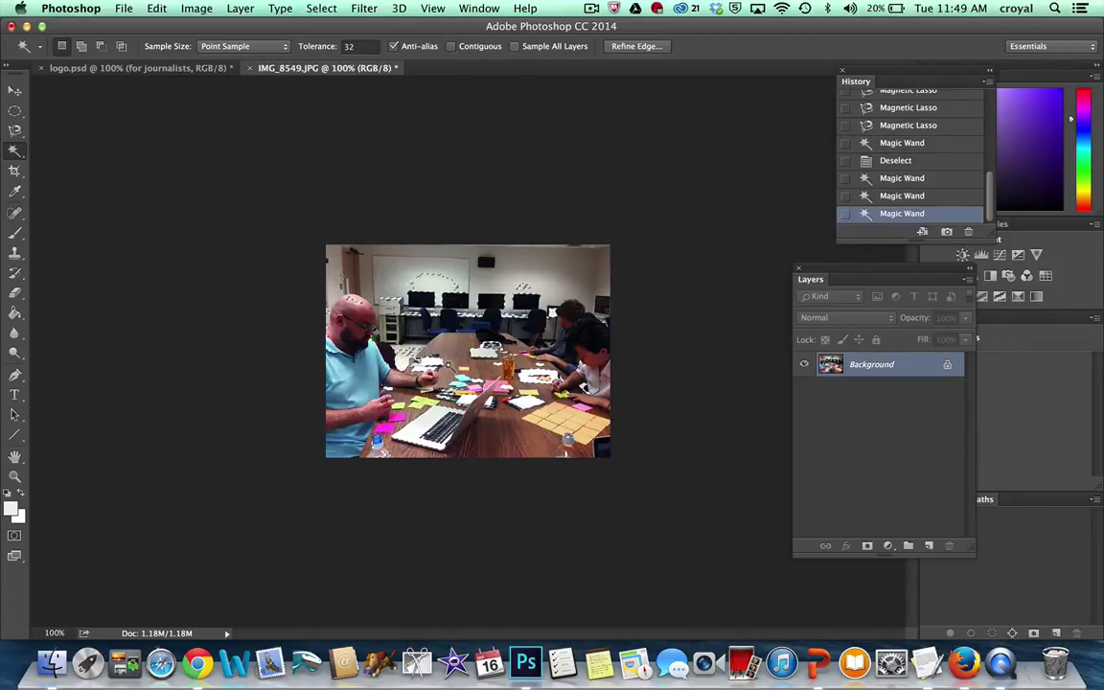
Turn Contiguous back on, clear the selection, and select only the laptop's adjoining light surface with the Magic Wand
{"action": "left_click", "coordinate": [450, 47]}
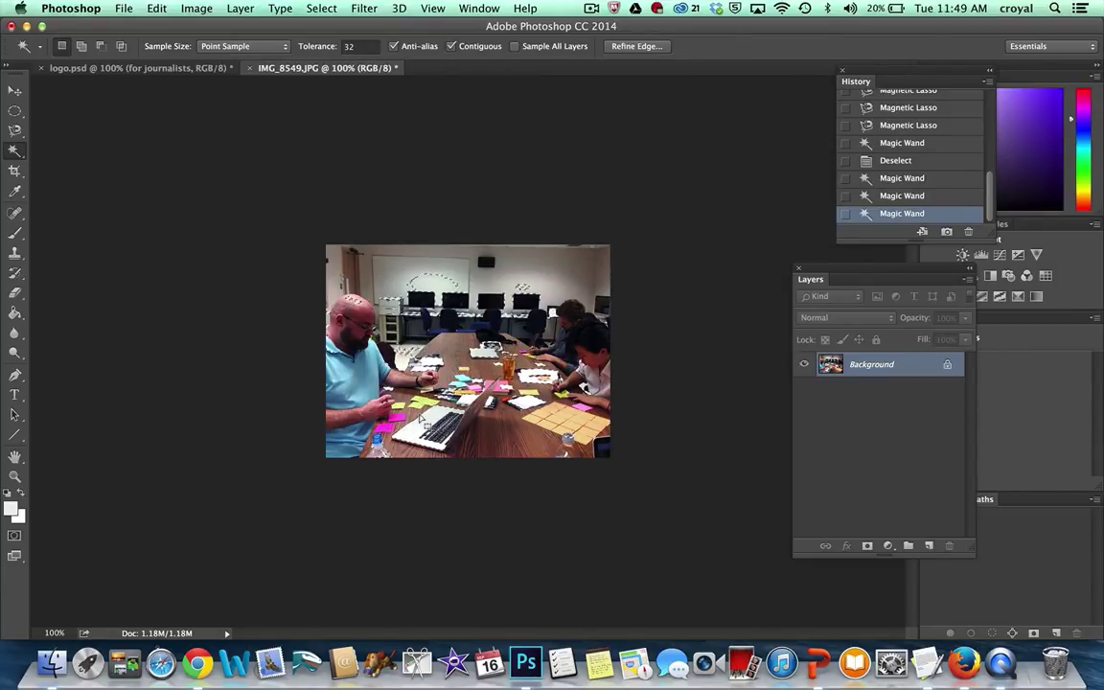
{"action": "key", "text": "super+d"}
{"action": "left_click", "coordinate": [414, 436]}
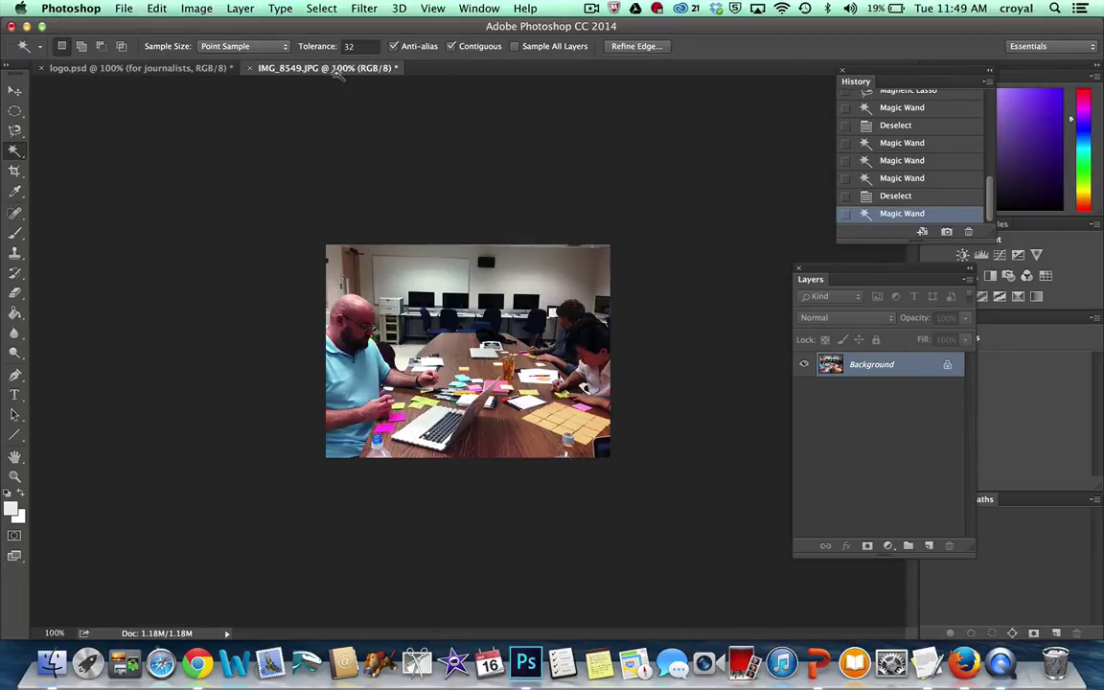
{"action": "left_click", "coordinate": [328, 9]}
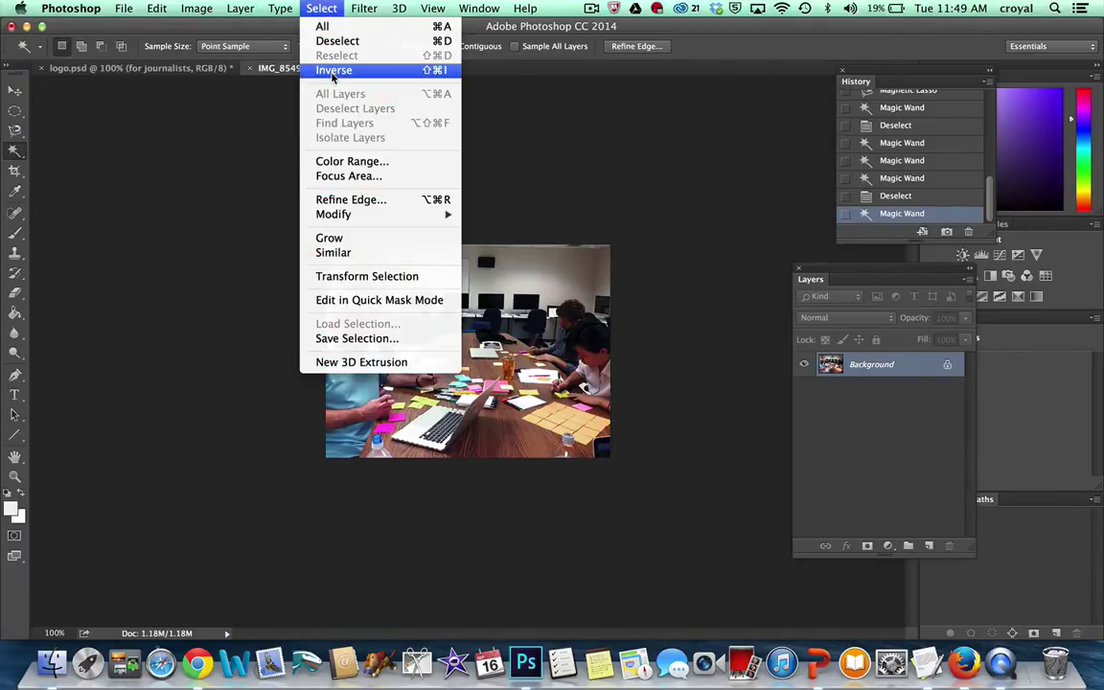
{"action": "left_click", "coordinate": [533, 189]}
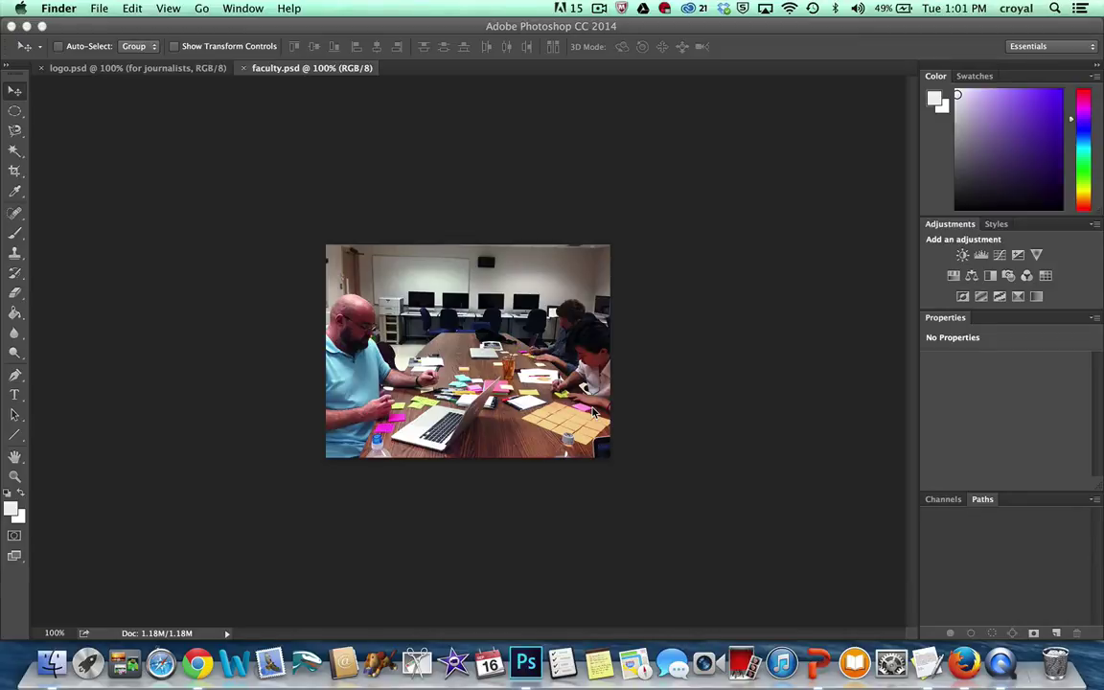
In faculty.psd, try cloning the dark-haired person onto the back wall with an 80 px Clone Stamp brush, and undo the stroke
{"action": "left_click", "coordinate": [16, 257]}
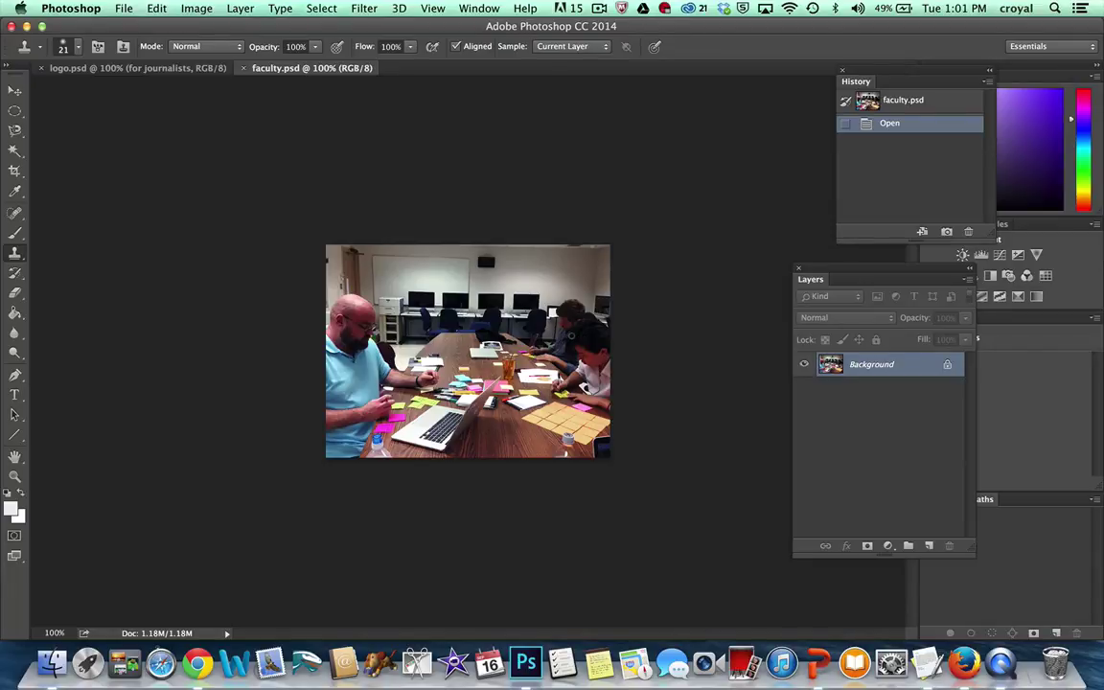
{"action": "key", "text": "bracketright"}
{"action": "key", "text": "bracketright"}
{"action": "key", "text": "bracketright"}
{"action": "key", "text": "bracketright"}
{"action": "key", "text": "bracketright"}
{"action": "key", "text": "bracketright"}
{"action": "key", "text": "bracketright"}
{"action": "key", "text": "bracketright"}
{"action": "key", "text": "bracketright"}
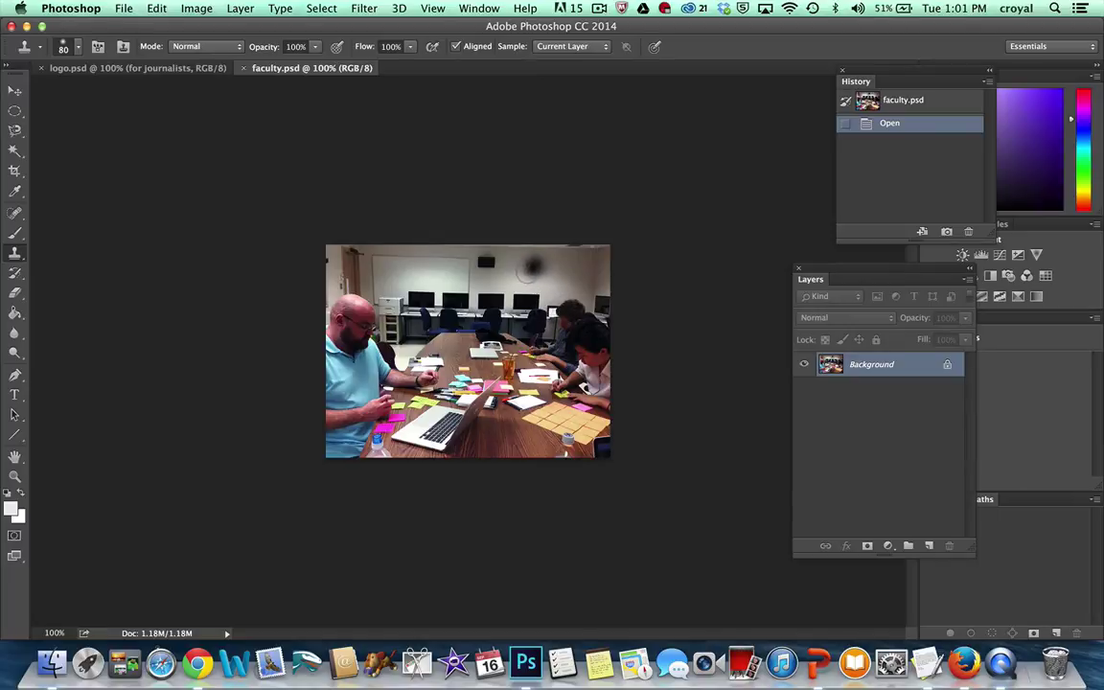
{"action": "mouse_move", "coordinate": [534, 268]}
{"action": "left_mouse_down"}
{"action": "mouse_move", "coordinate": [525, 252]}
{"action": "mouse_move", "coordinate": [544, 271]}
{"action": "mouse_move", "coordinate": [526, 269]}
{"action": "mouse_move", "coordinate": [547, 254]}
{"action": "mouse_move", "coordinate": [556, 264]}
{"action": "mouse_move", "coordinate": [496, 272]}
{"action": "mouse_move", "coordinate": [474, 261]}
{"action": "left_mouse_up"}
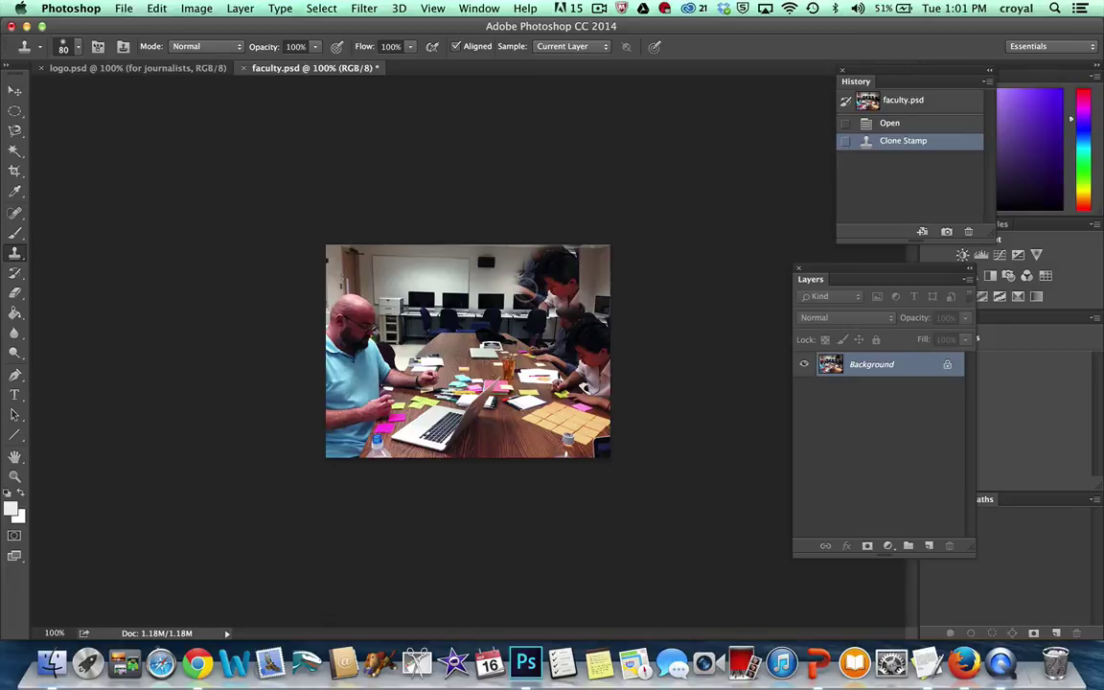
{"action": "left_click", "coordinate": [155, 10]}
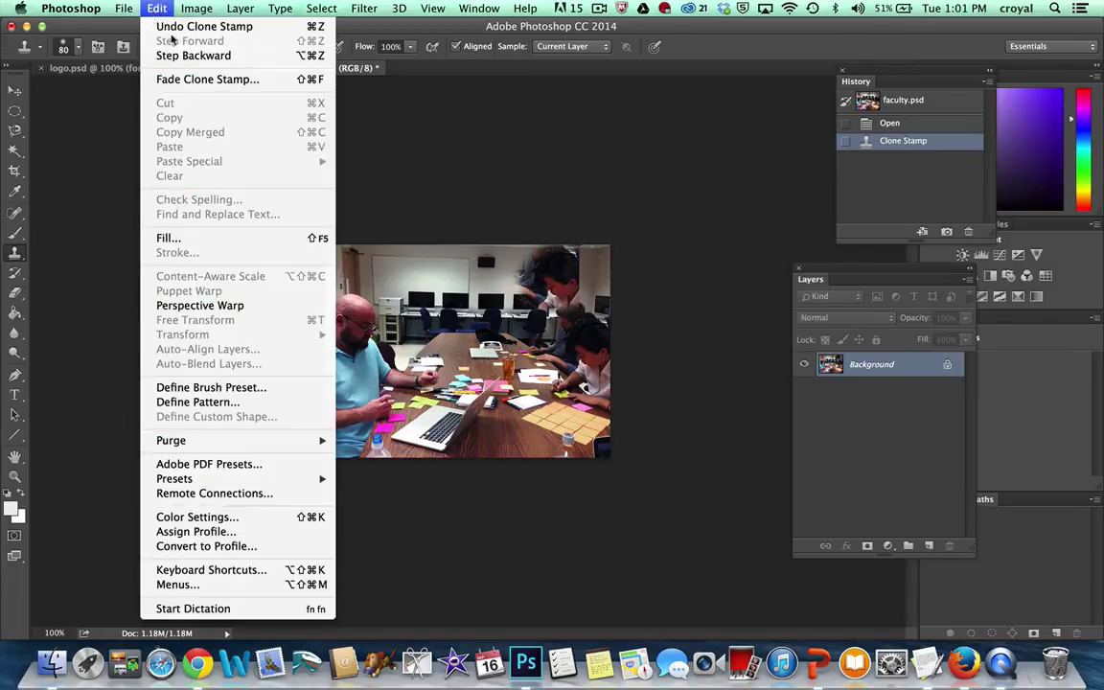
{"action": "left_click", "coordinate": [174, 27]}
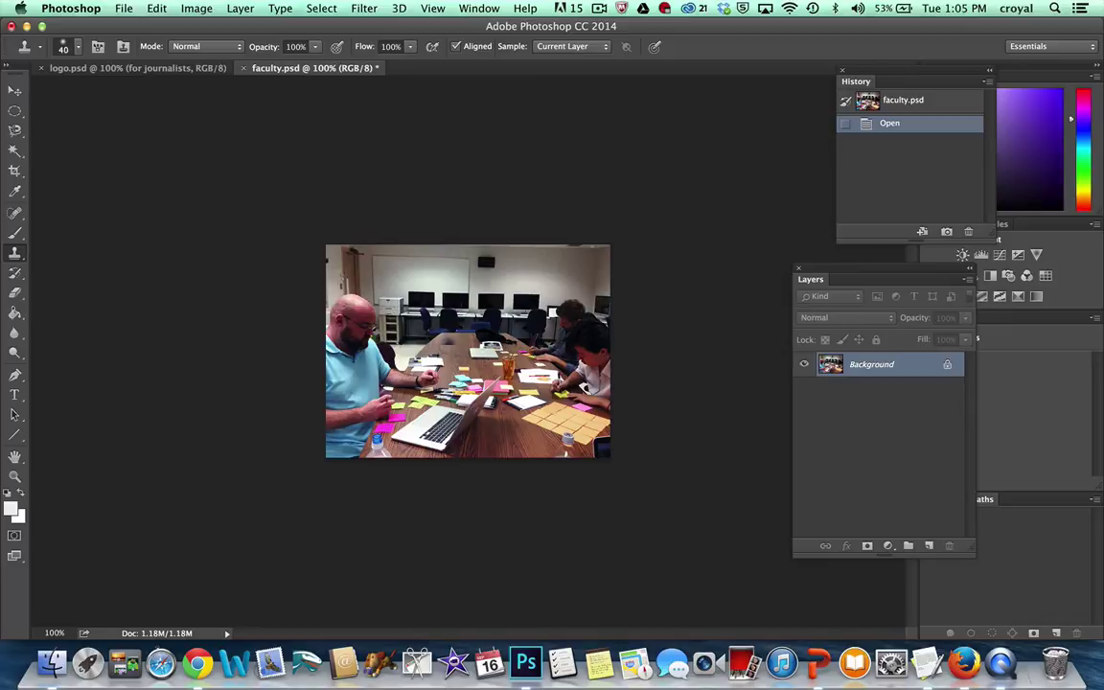
Try retouching the bottle at the front edge of the table with a 20 px Clone Stamp brush, and undo it
{"action": "key", "text": "bracketleft"}
{"action": "key", "text": "bracketleft"}
{"action": "key", "text": "bracketleft"}
{"action": "key", "text": "bracketleft"}
{"action": "left_click", "coordinate": [566, 450]}
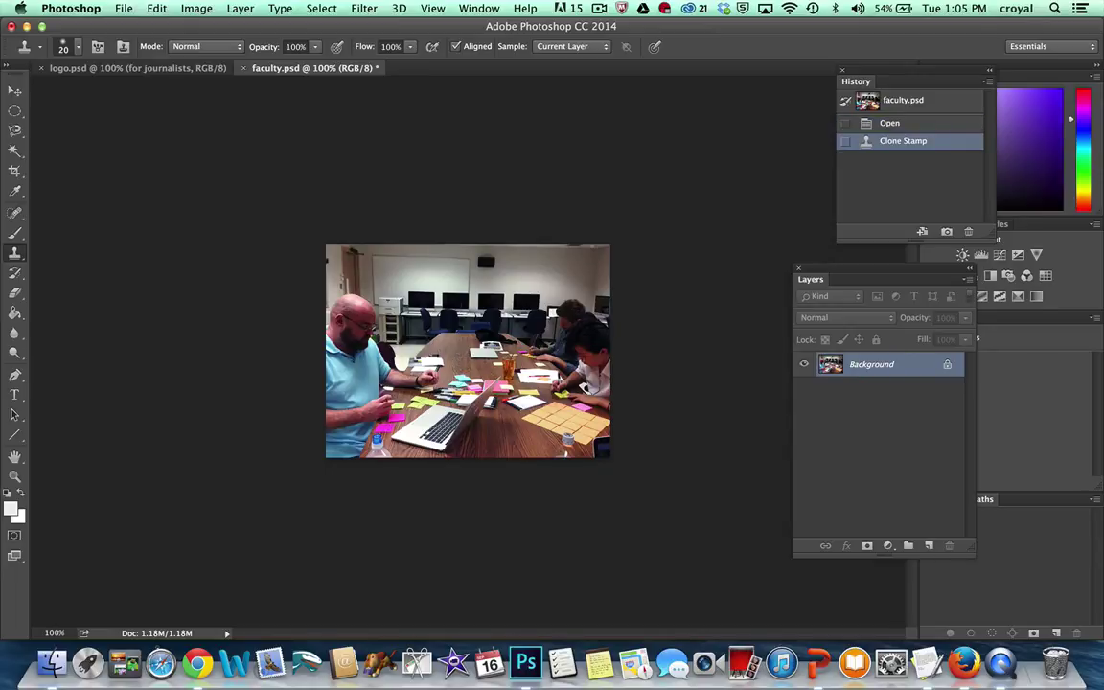
{"action": "key", "text": "ctrl+z"}
{"action": "key", "text": "ctrl+z"}
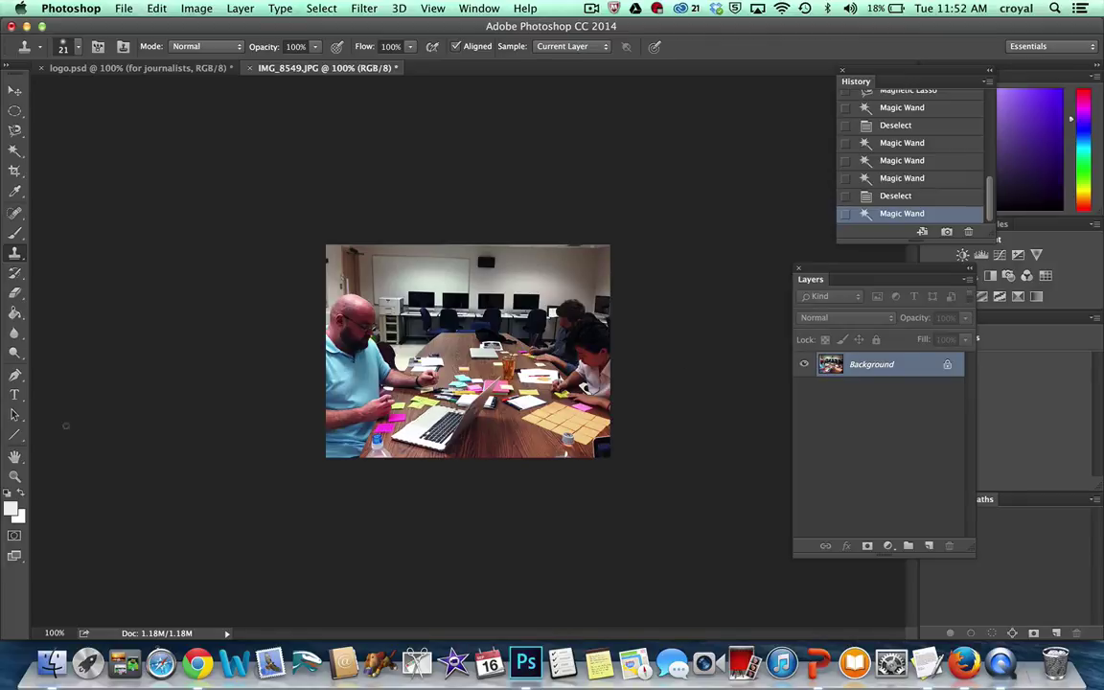
Add the text "Digital Faculty at Work" across the middle of the IMG_8549.JPG photo in white Arial Narrow Regular, 43.28 pt
{"action": "left_click", "coordinate": [16, 397]}
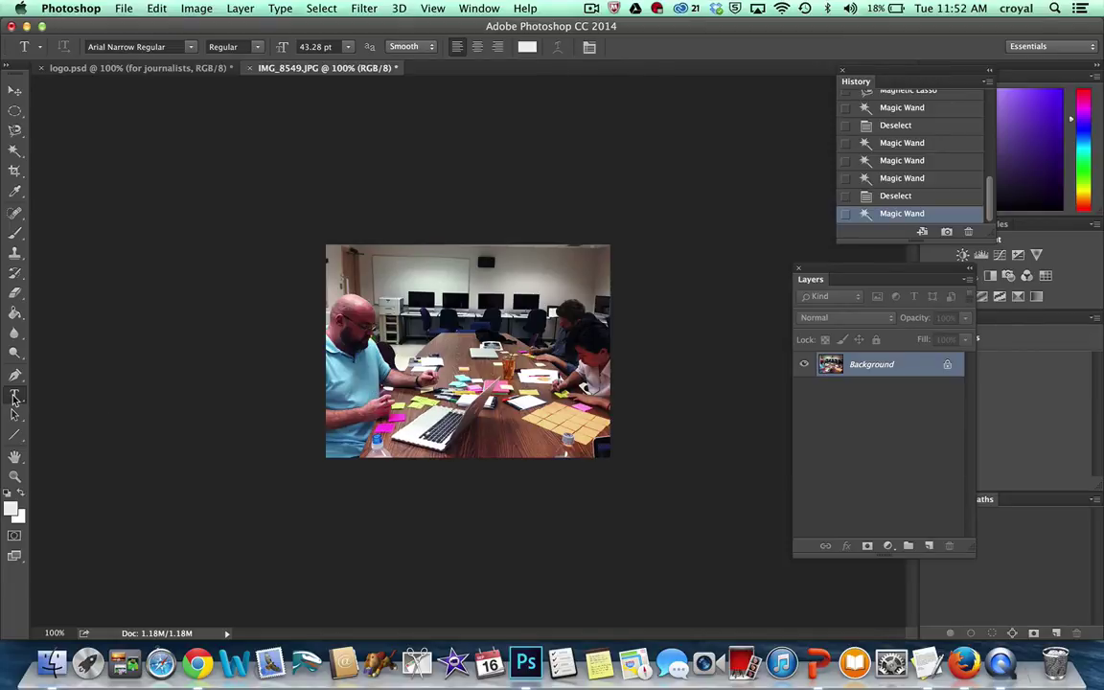
{"action": "left_click", "coordinate": [384, 385]}
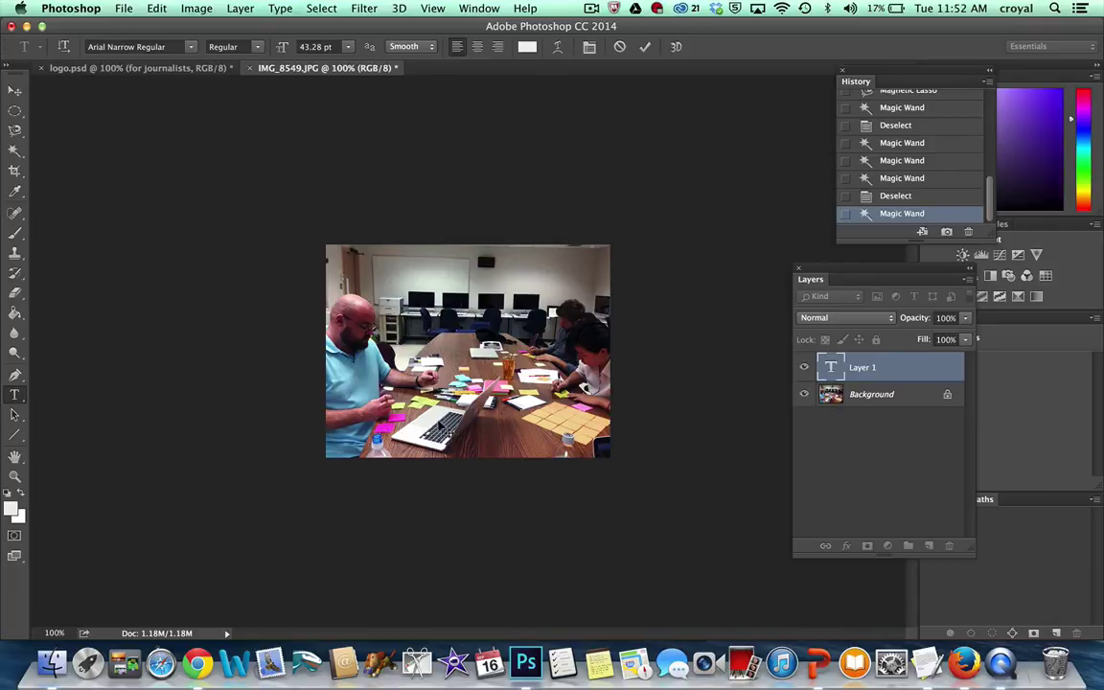
{"action": "type", "text": "Digital Facult"}
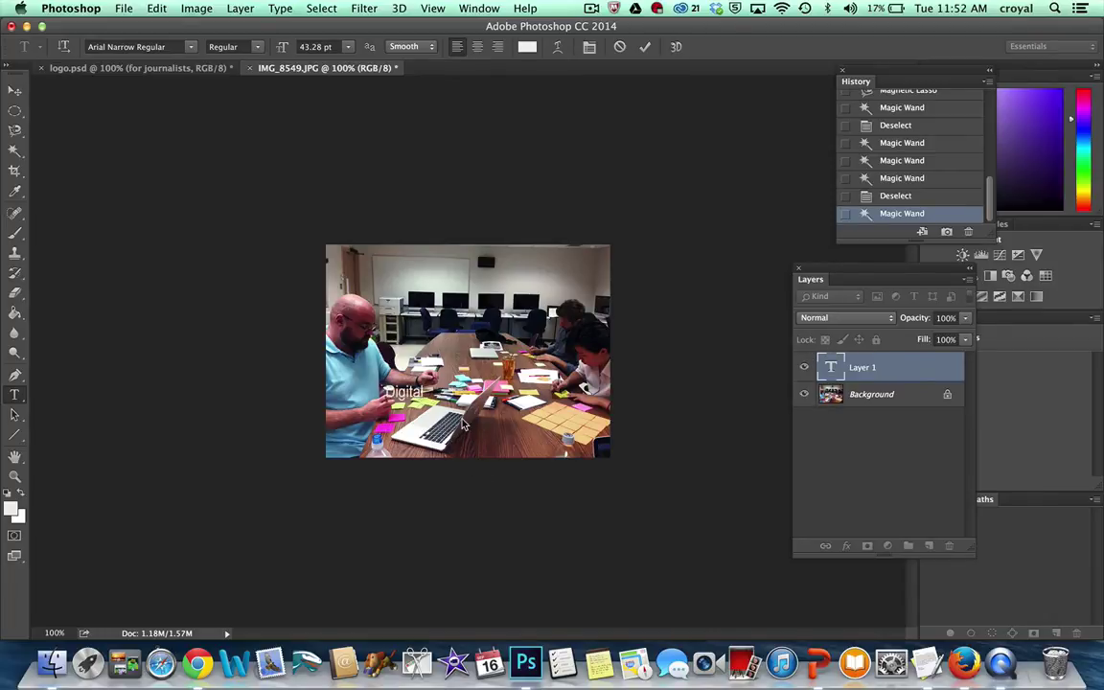
{"action": "type", "text": "y at Work"}
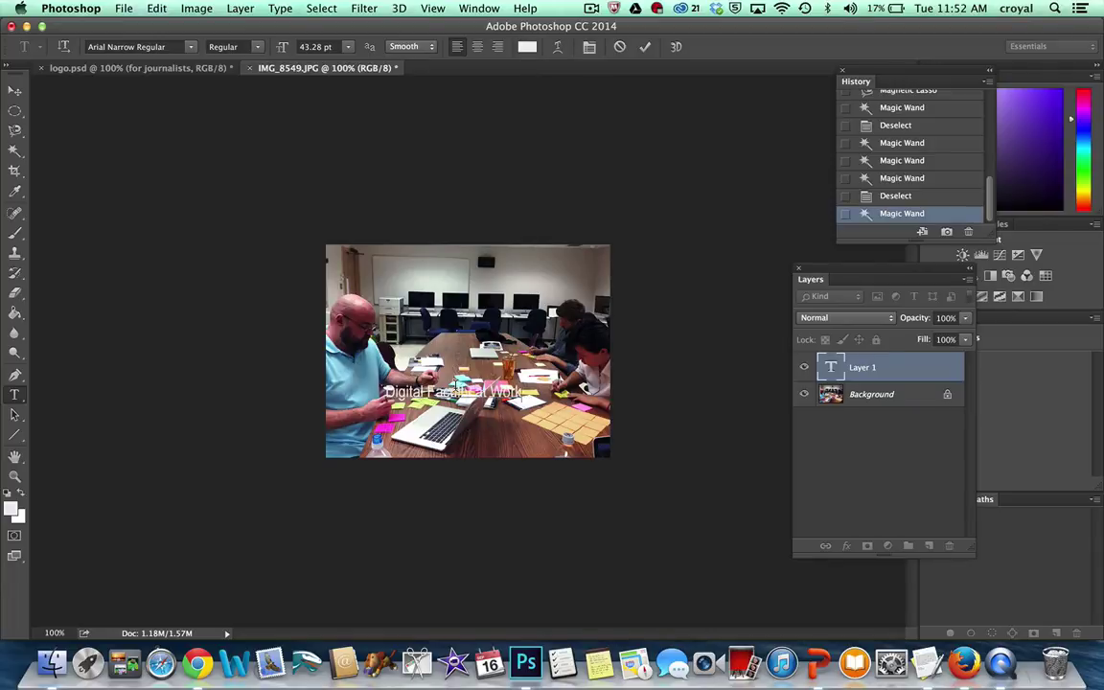
Recolor the whole "Digital Faculty at Work" caption to dark purple
{"action": "key", "text": "super+a"}
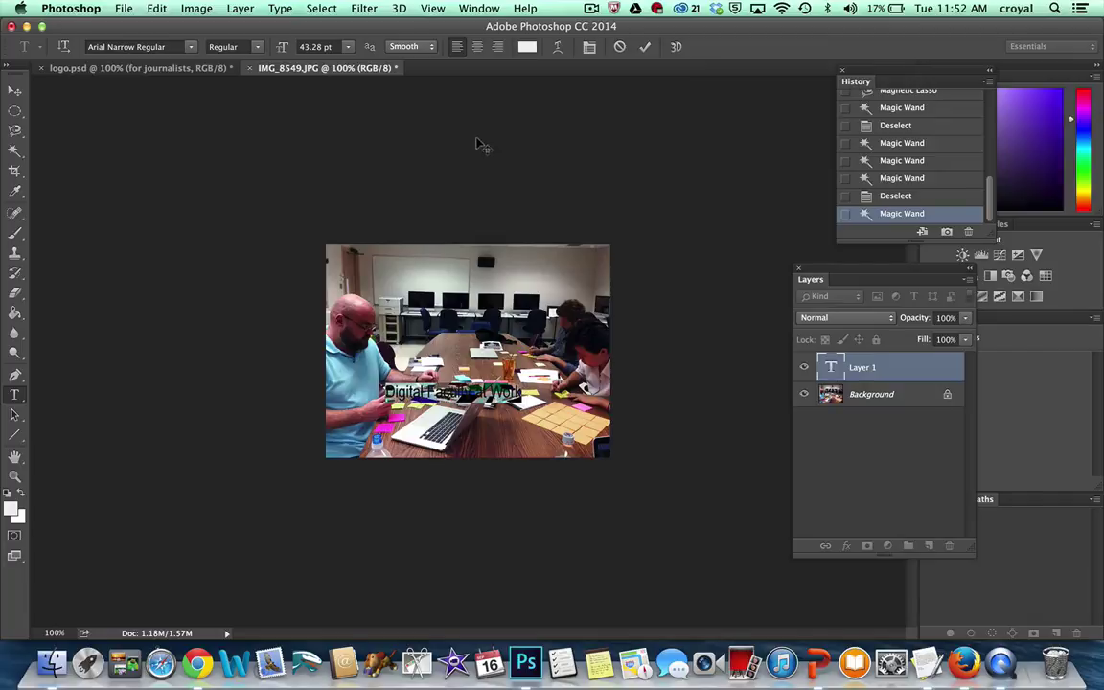
{"action": "left_click", "coordinate": [527, 46]}
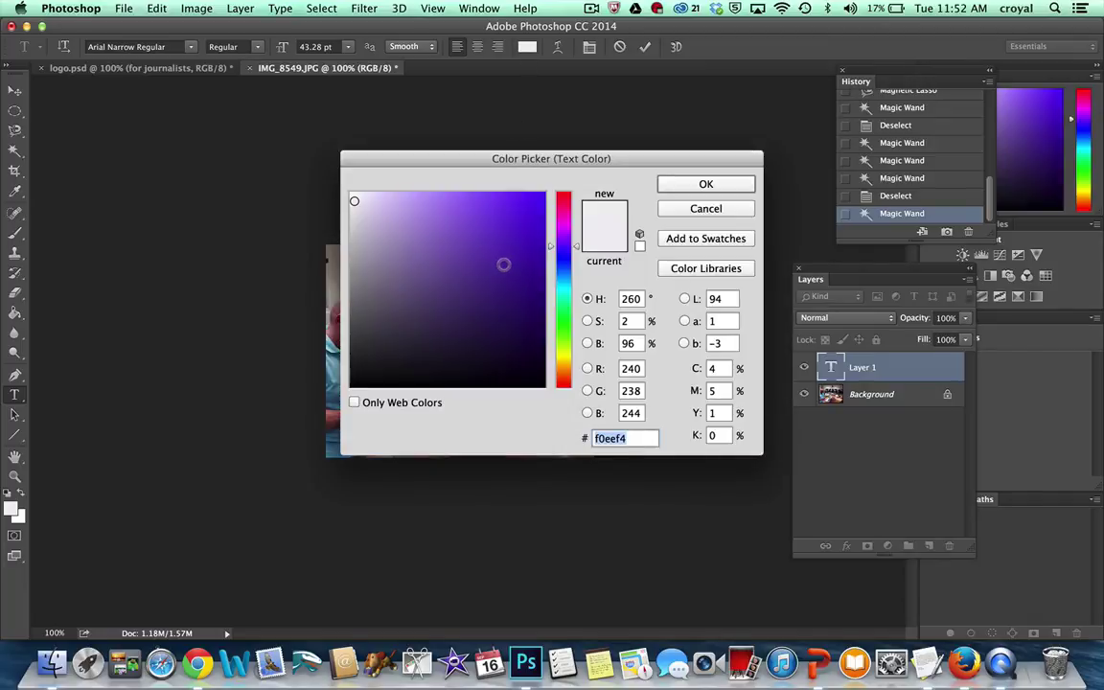
{"action": "left_click", "coordinate": [505, 263]}
{"action": "left_click", "coordinate": [706, 183]}
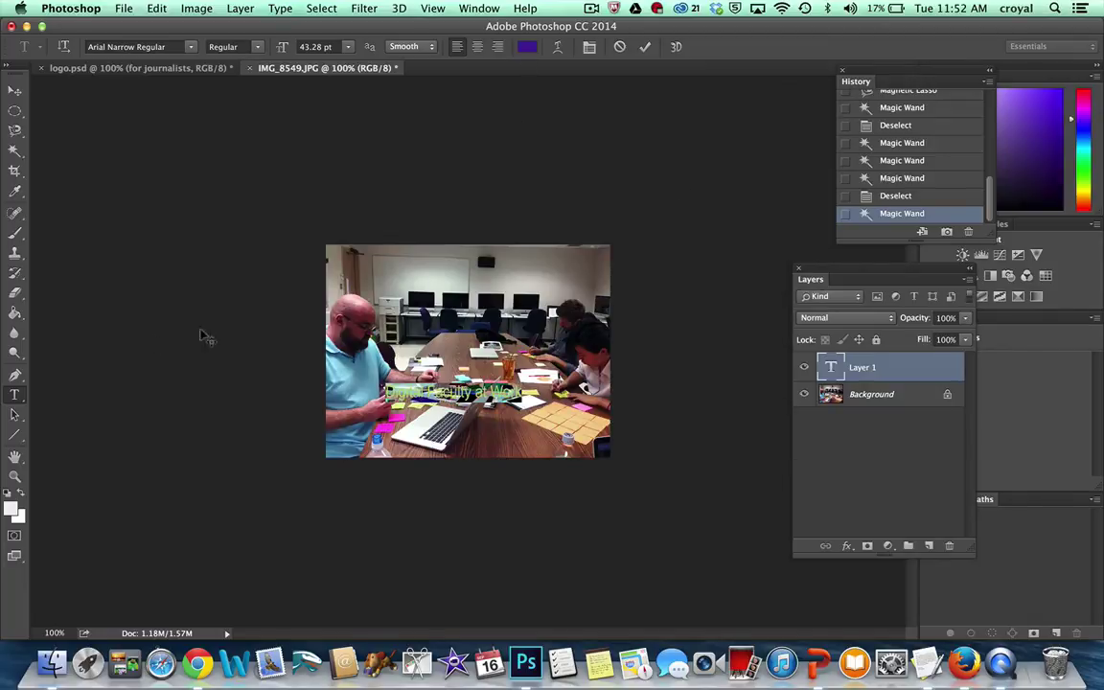
Move the "Digital Faculty at Work" caption up onto the back wall, toward the photo's upper right corner
{"action": "left_click", "coordinate": [15, 90]}
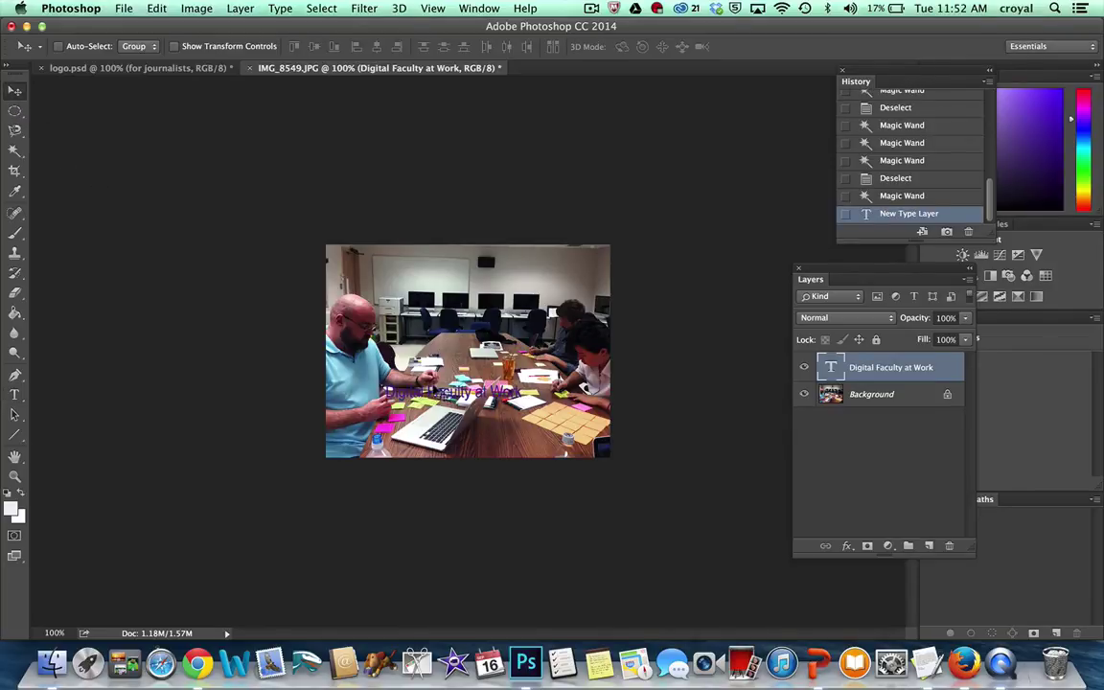
{"action": "left_click_drag", "start_coordinate": [398, 357], "coordinate": [458, 252]}
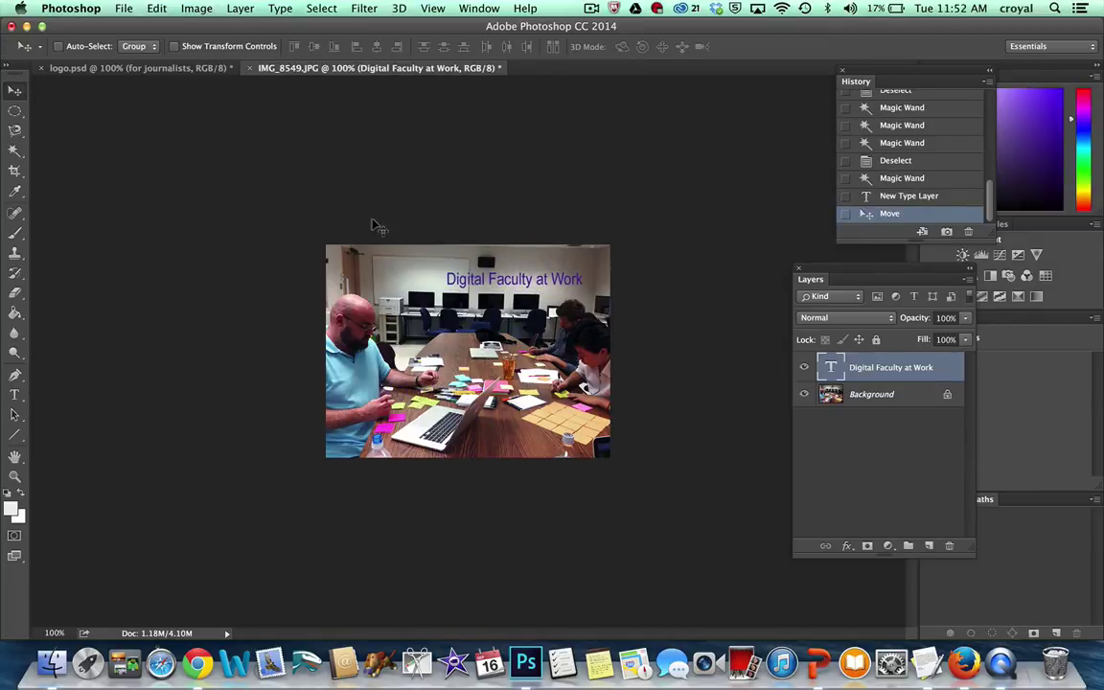
{"action": "left_click_drag", "start_coordinate": [503, 256], "coordinate": [565, 280]}
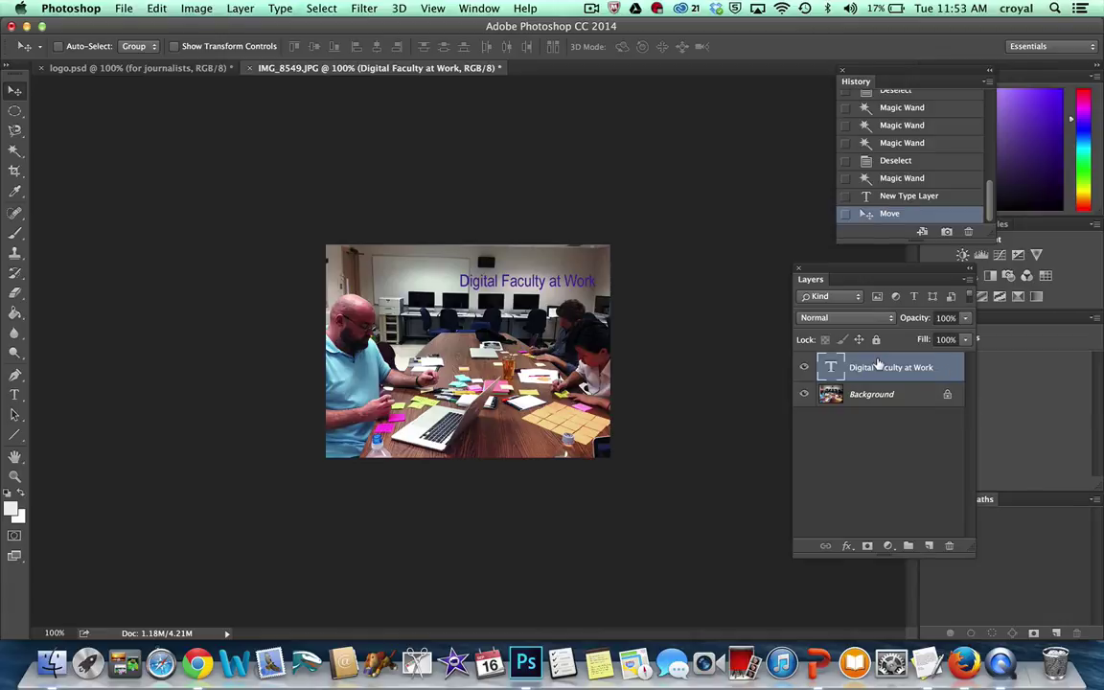
Save the captioned photo with its layers as faculty.psd in the webdesign folder, in Photoshop format with Maximize Compatibility on
{"action": "left_click", "coordinate": [126, 10]}
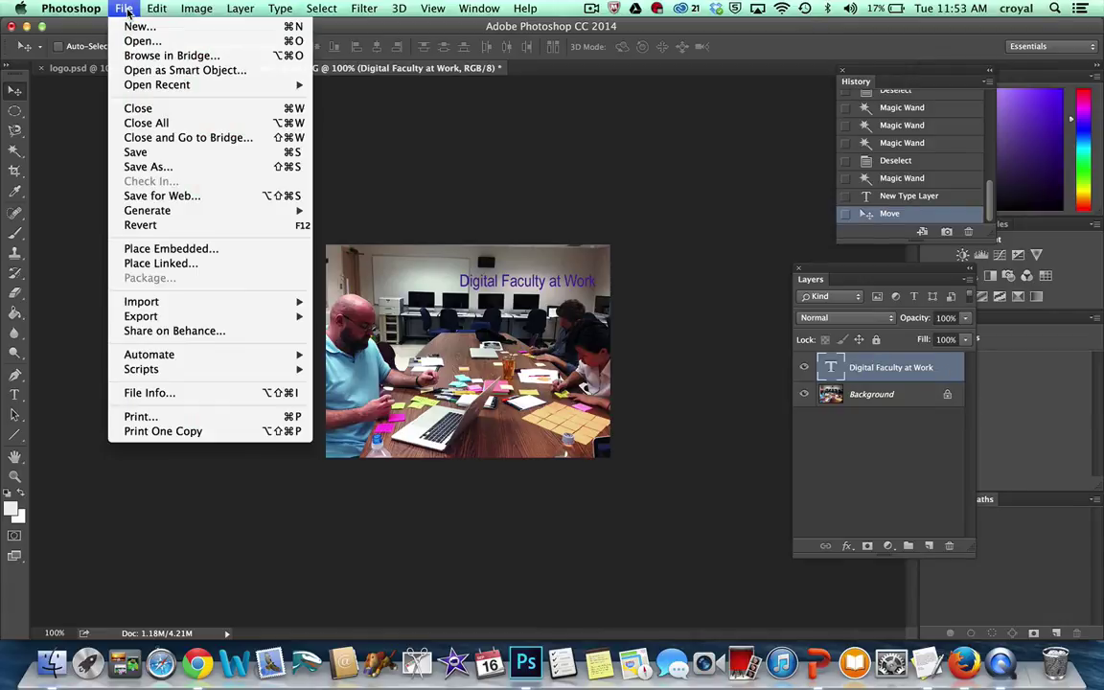
{"action": "left_click", "coordinate": [148, 167]}
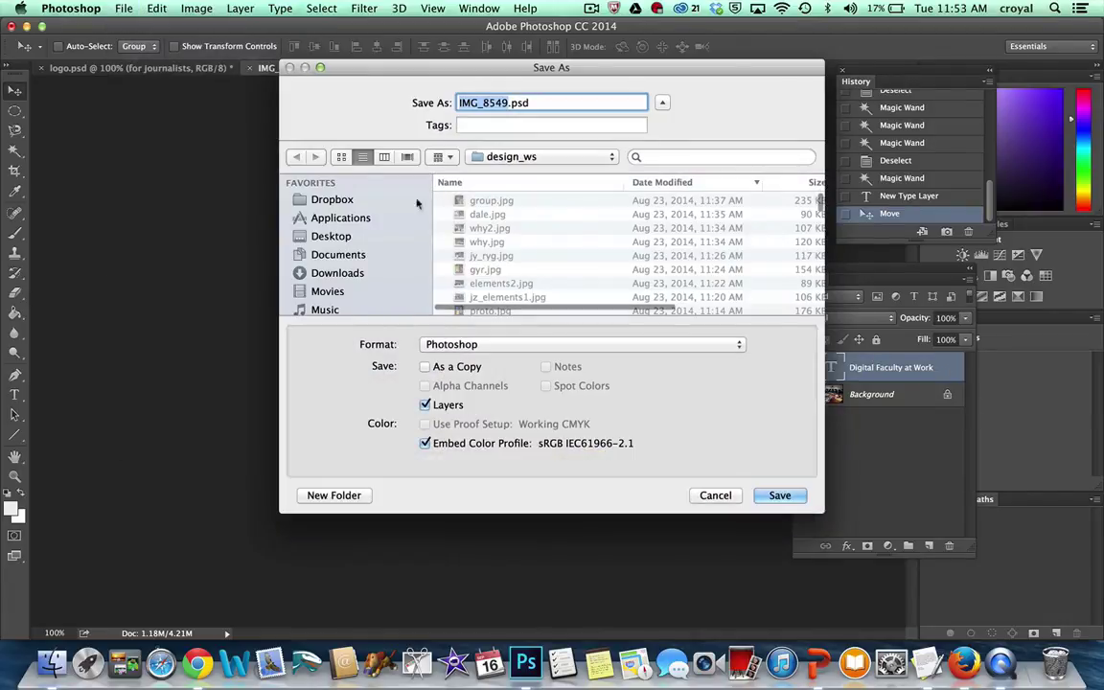
{"action": "left_click", "coordinate": [527, 159]}
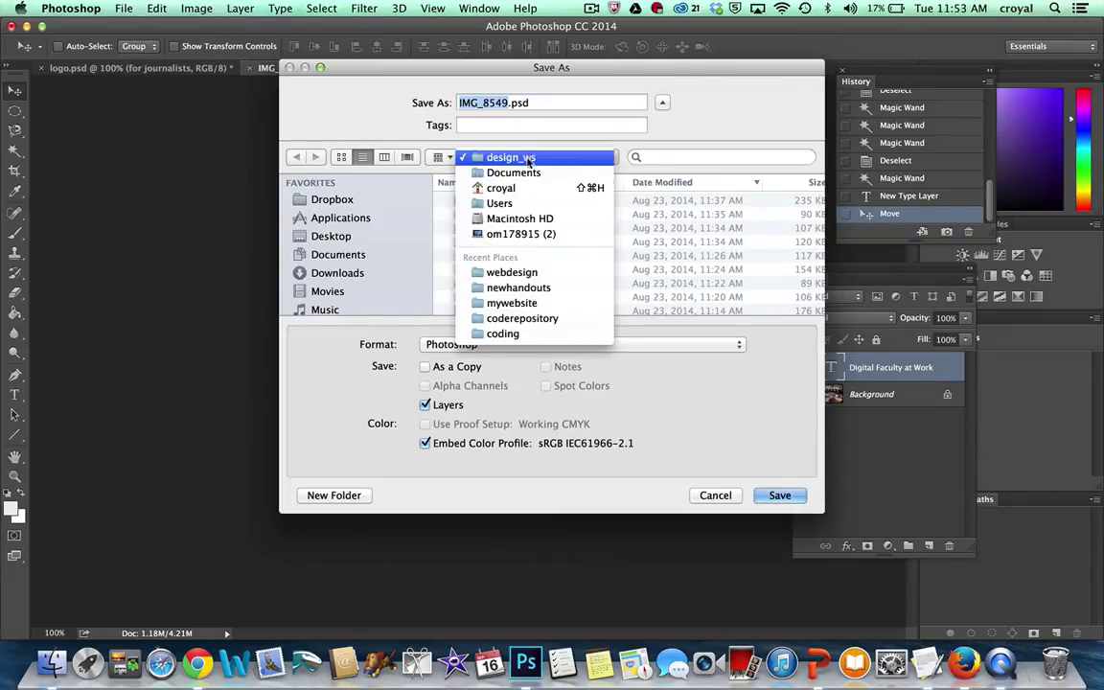
{"action": "left_click", "coordinate": [527, 274]}
{"action": "type", "text": "faculty"}
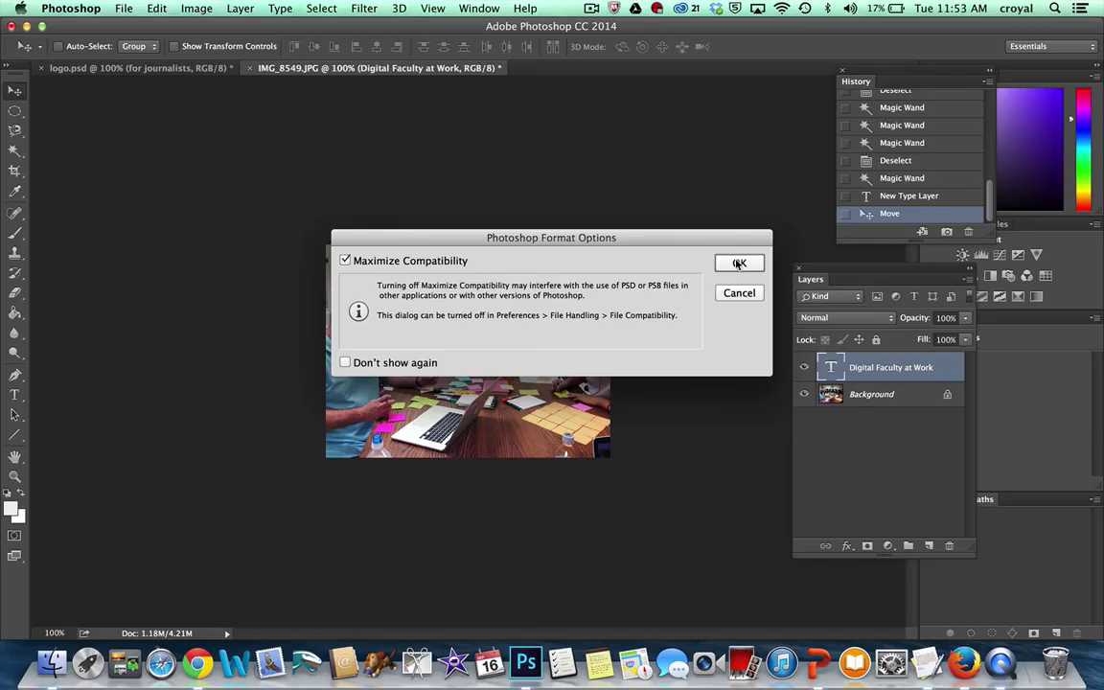
{"action": "left_click", "coordinate": [734, 328]}
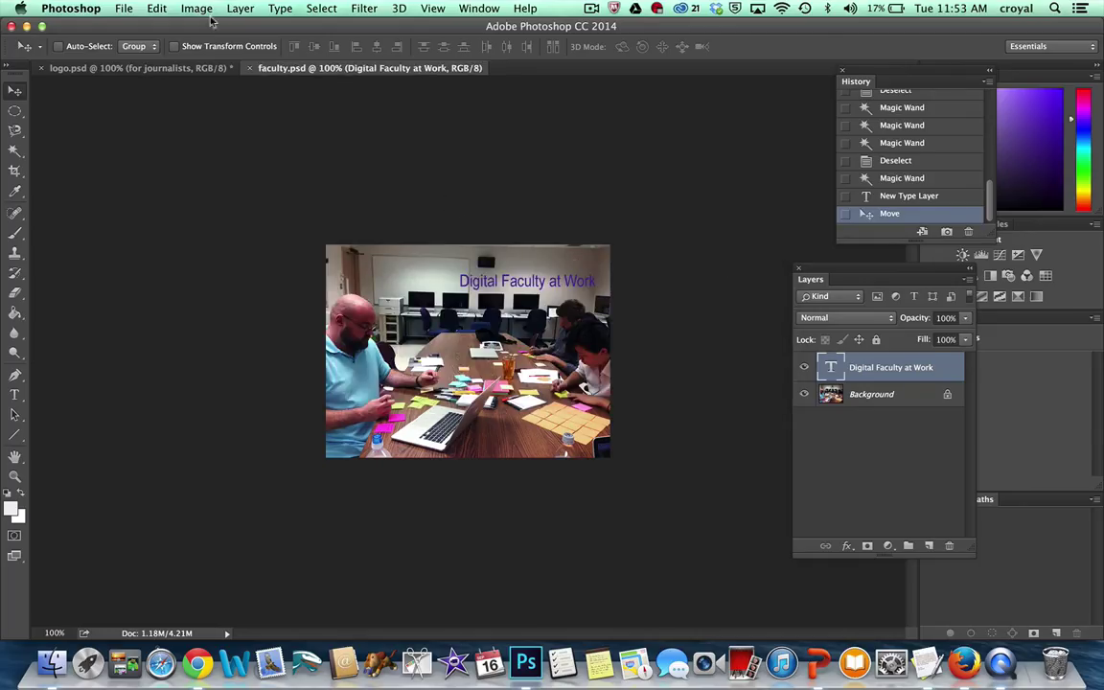
Export the photo for the web as faculty.jpg in the webdesign folder, using JPEG High at quality 60
{"action": "left_click", "coordinate": [118, 7]}
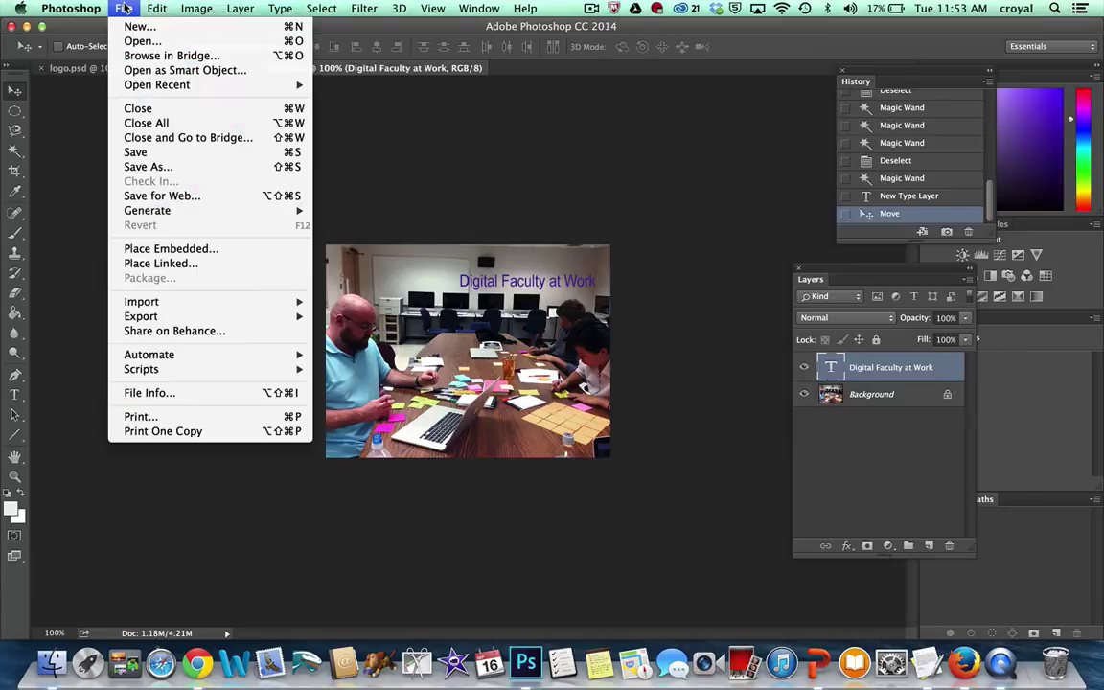
{"action": "left_click", "coordinate": [161, 195]}
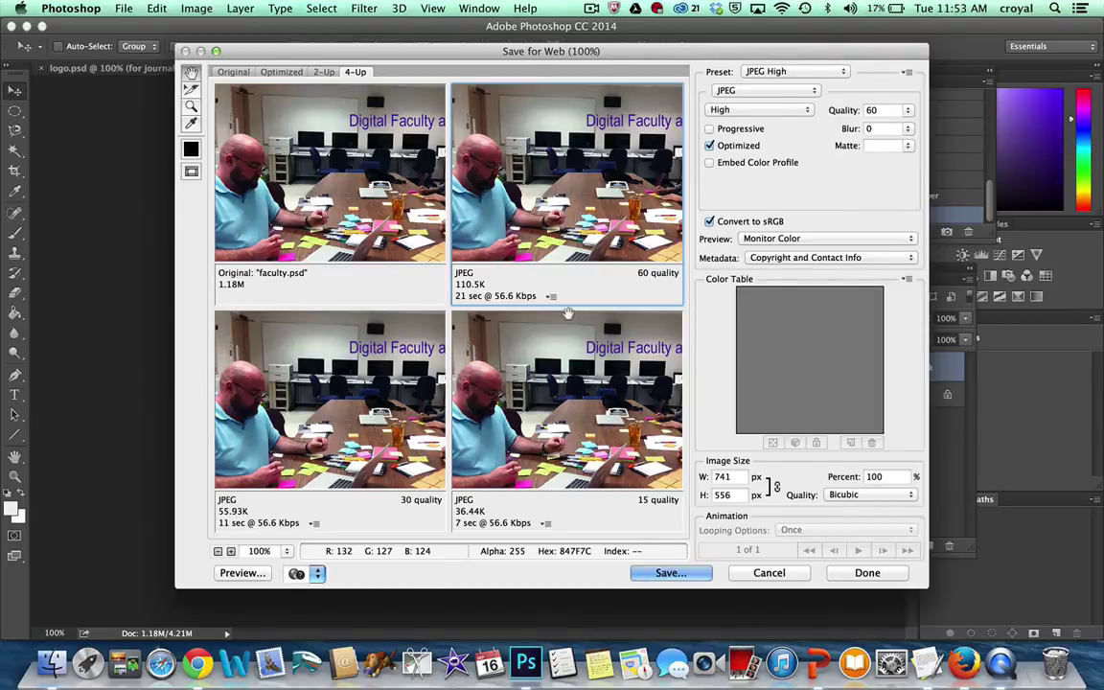
{"action": "left_click", "coordinate": [749, 91]}
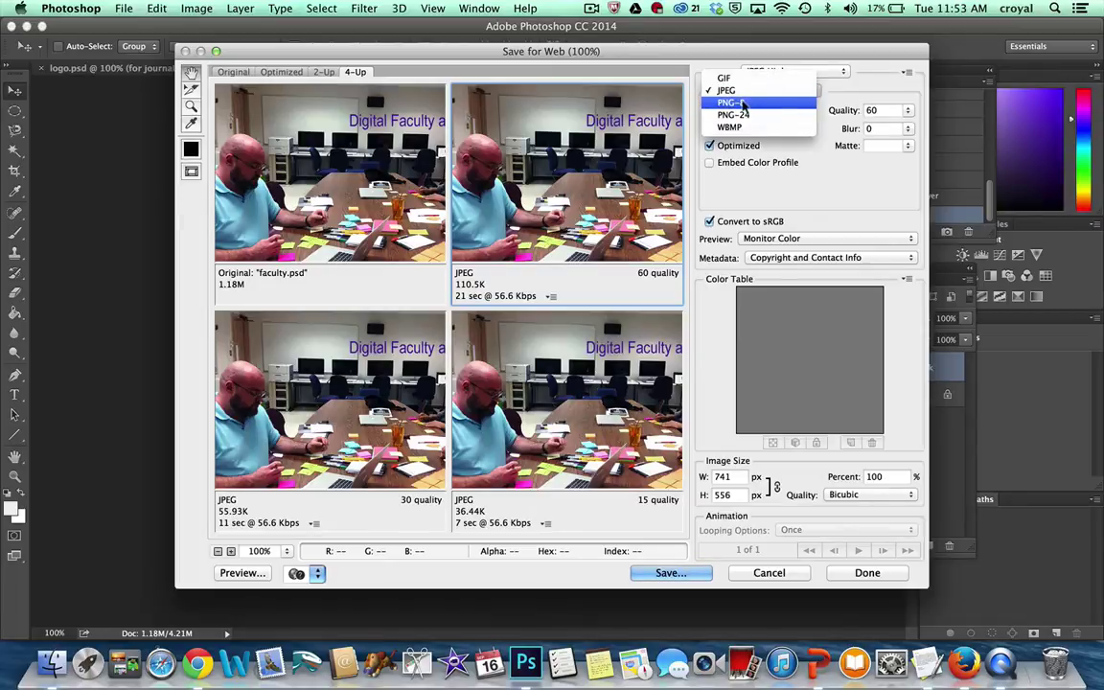
{"action": "left_click", "coordinate": [741, 89]}
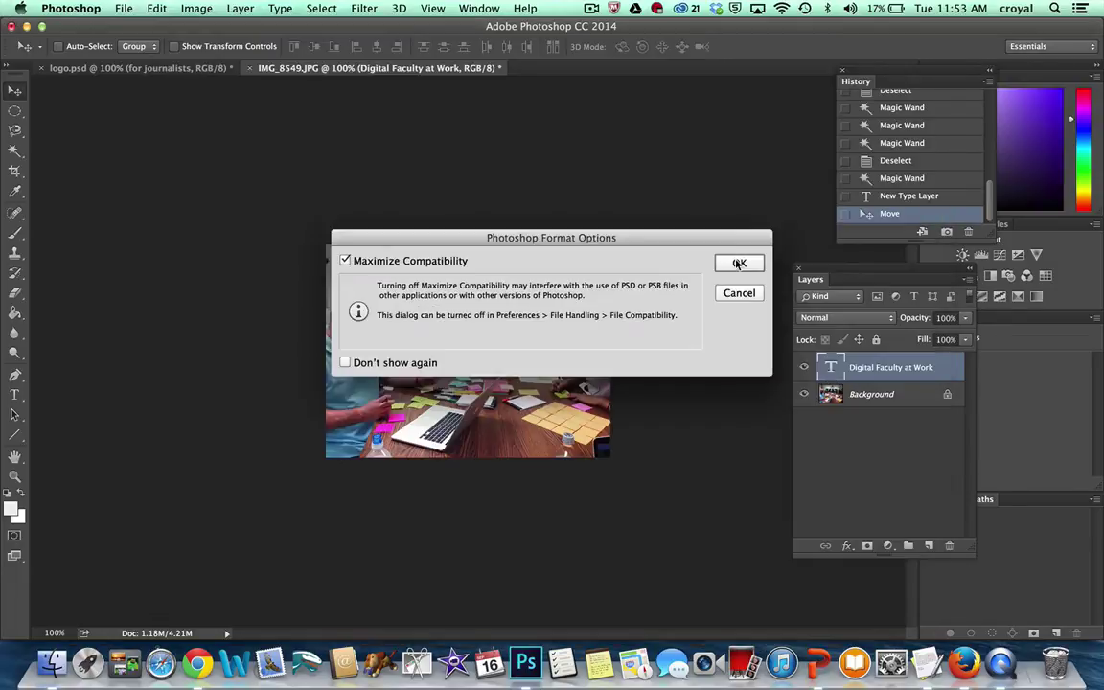
{"action": "key", "text": "Return"}
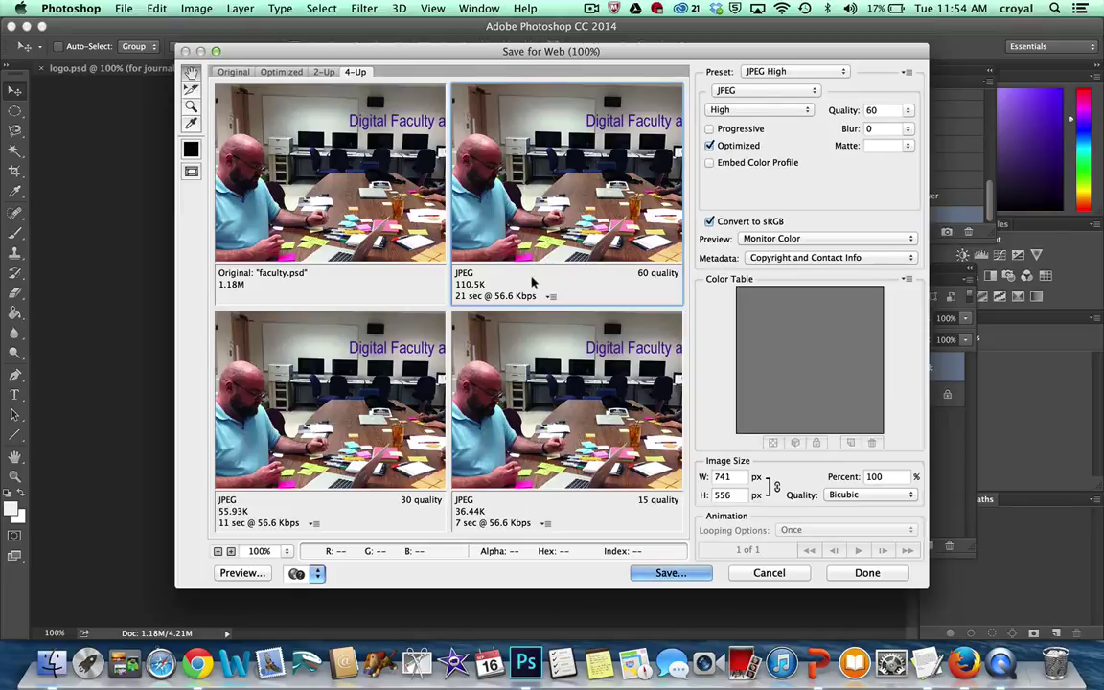
{"action": "left_click", "coordinate": [675, 572]}
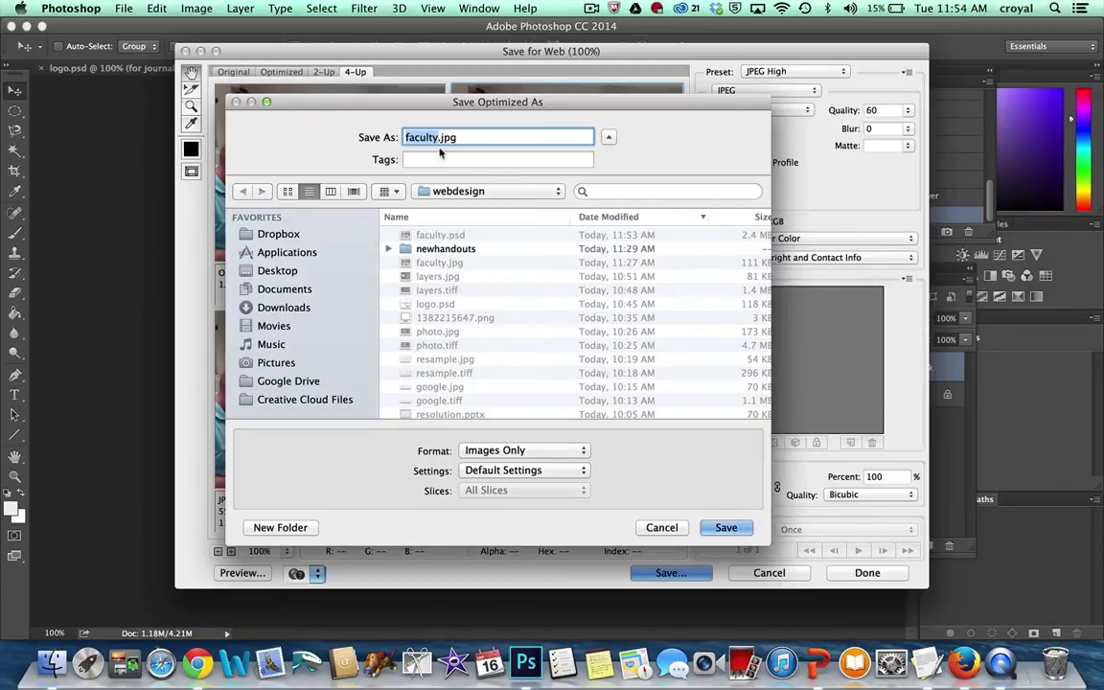
{"action": "left_click", "coordinate": [727, 530]}
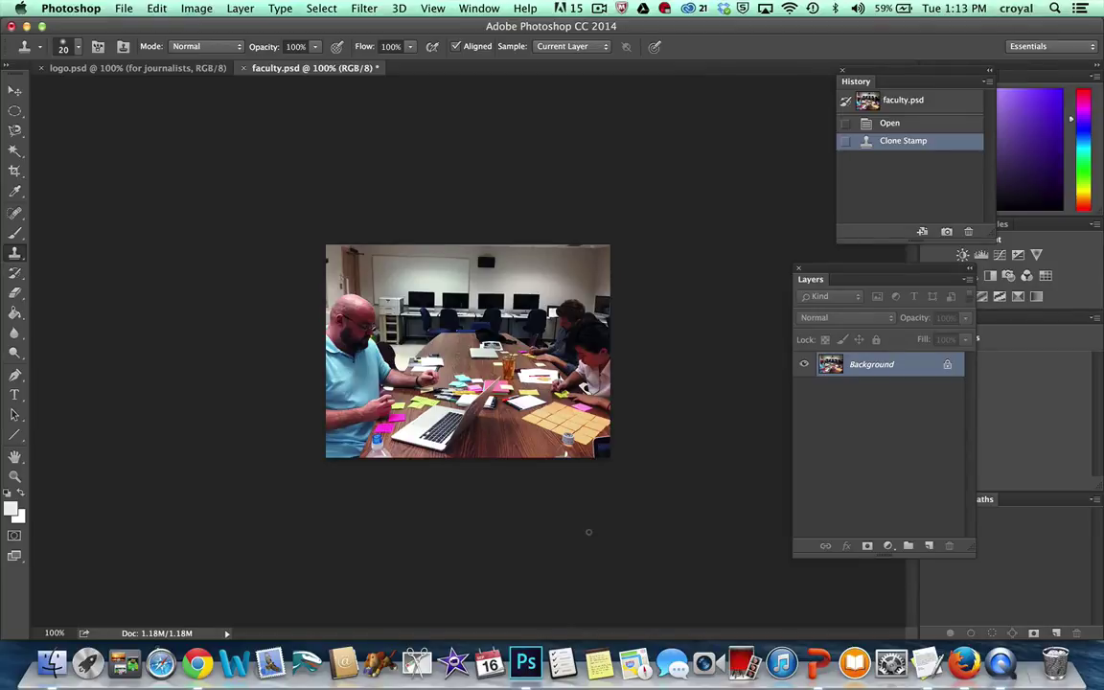
Switch to logo.psd and look over the new-document settings and the image sizing commands without changing anything
{"action": "left_click", "coordinate": [135, 68]}
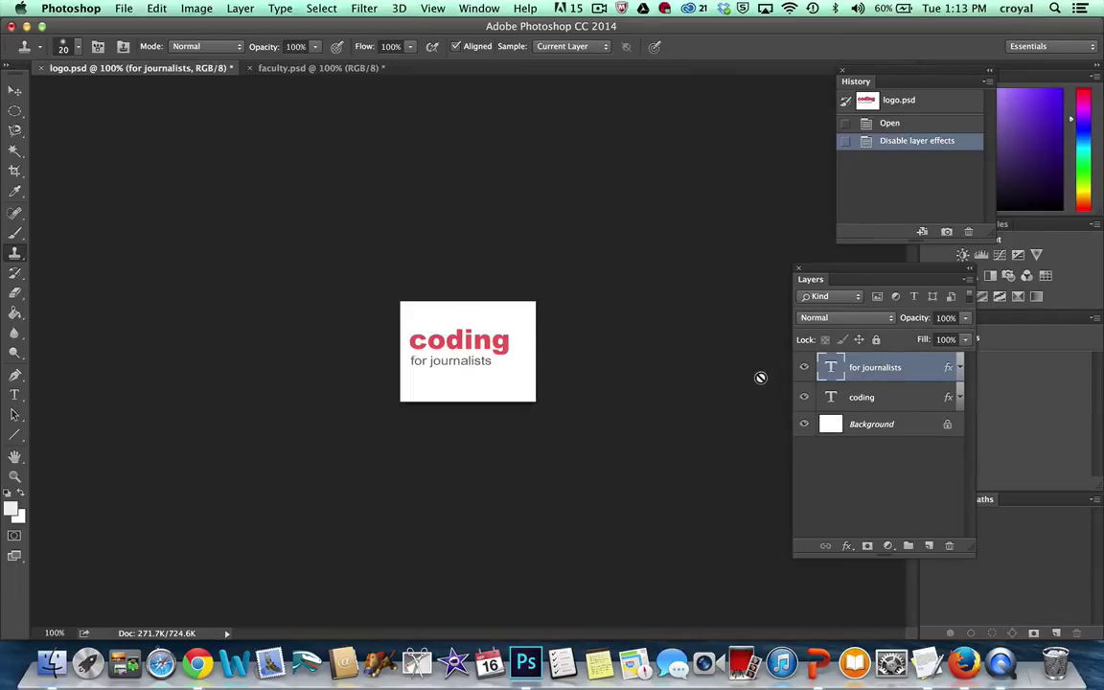
{"action": "left_click", "coordinate": [124, 8]}
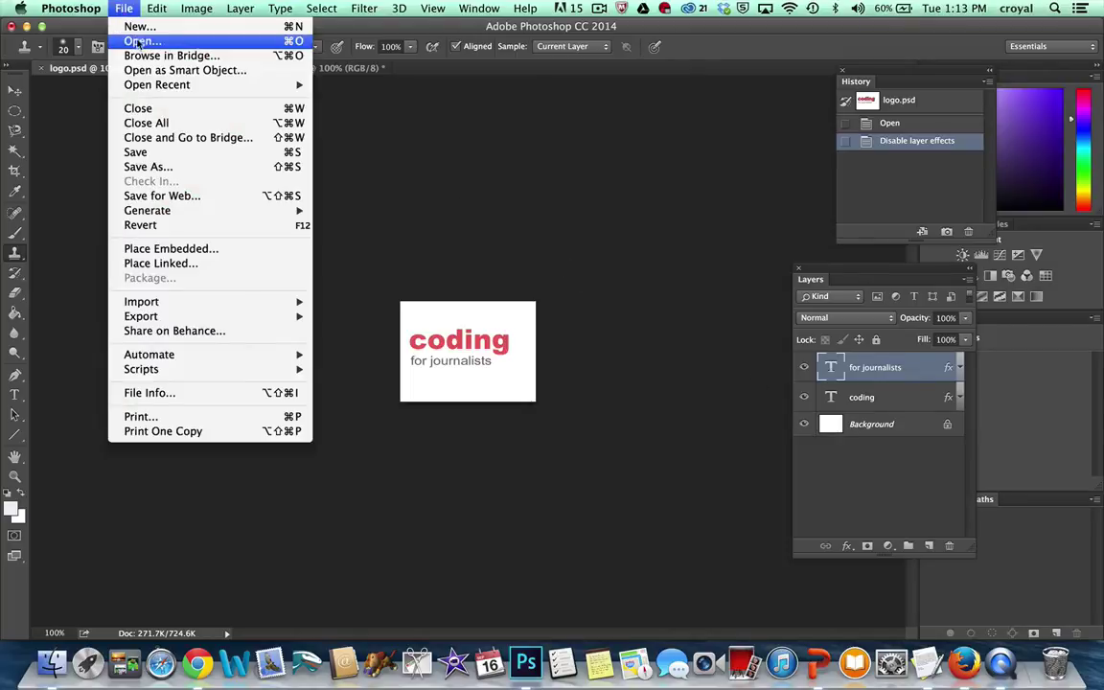
{"action": "left_click", "coordinate": [130, 25]}
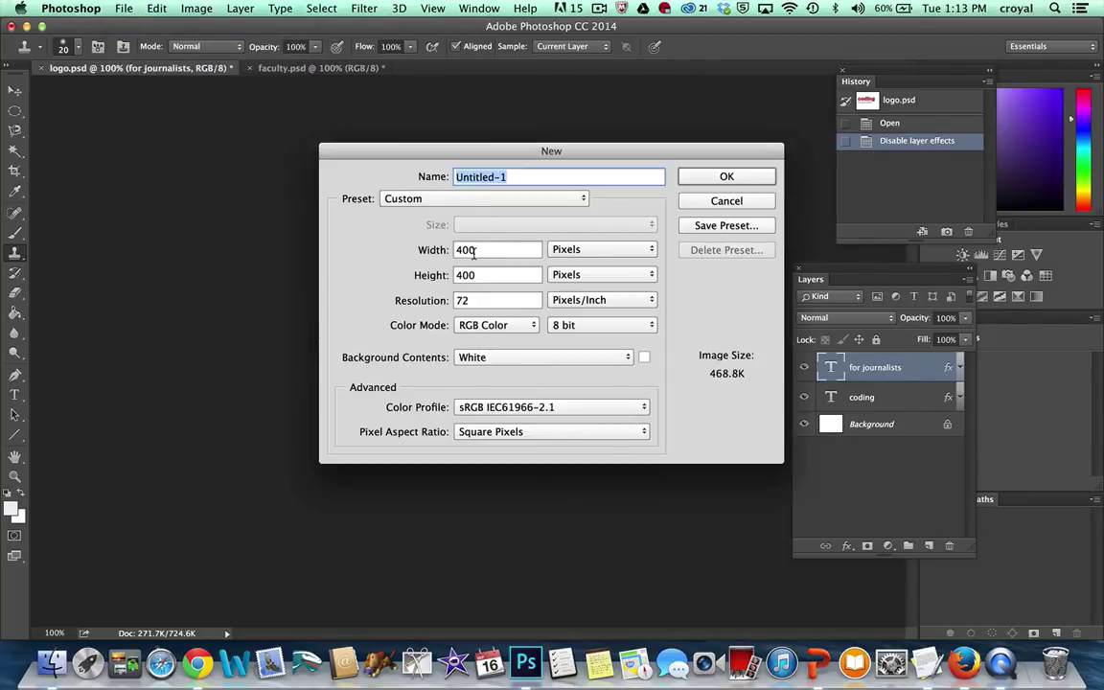
{"action": "left_click", "coordinate": [726, 201]}
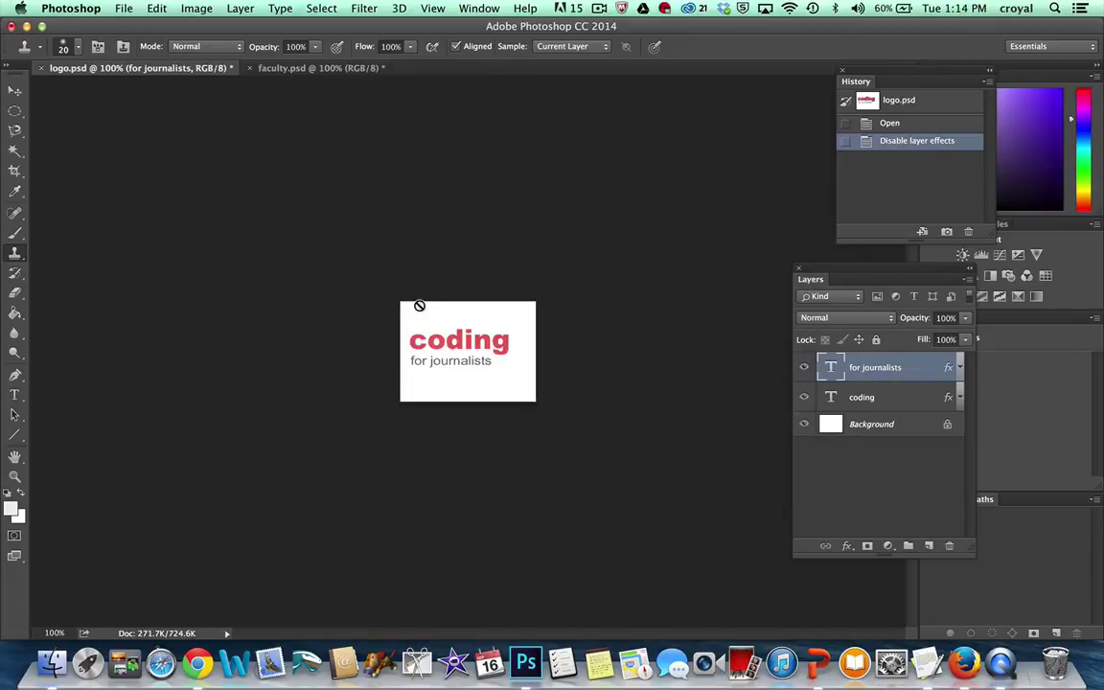
{"action": "left_click", "coordinate": [196, 8]}
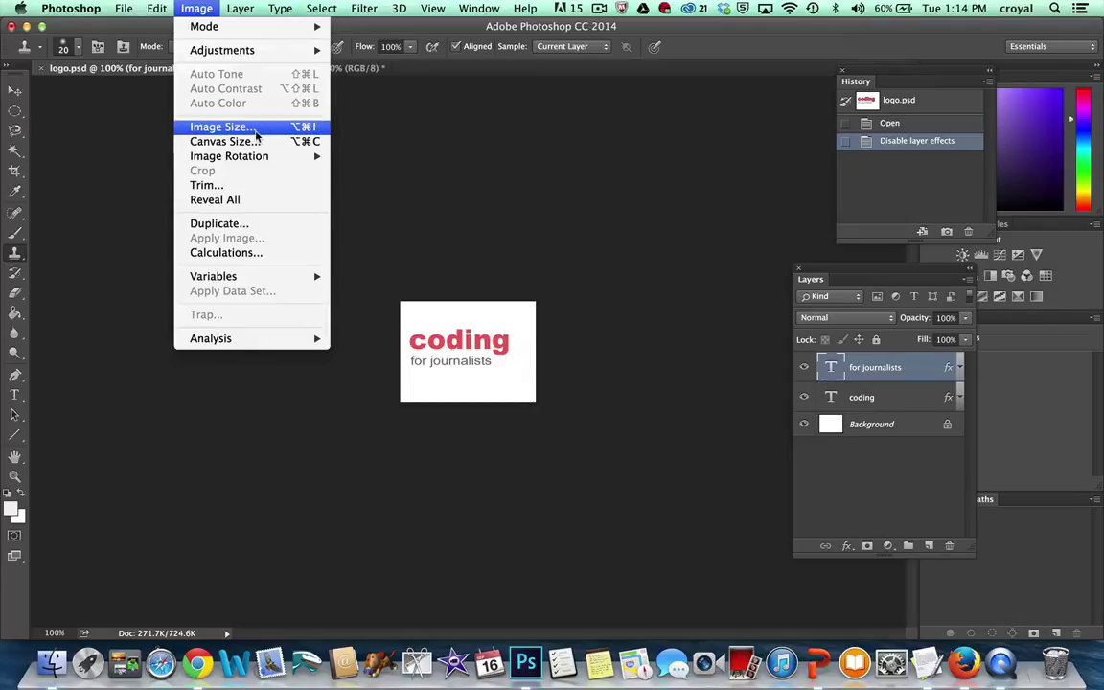
{"action": "left_click", "coordinate": [579, 256]}
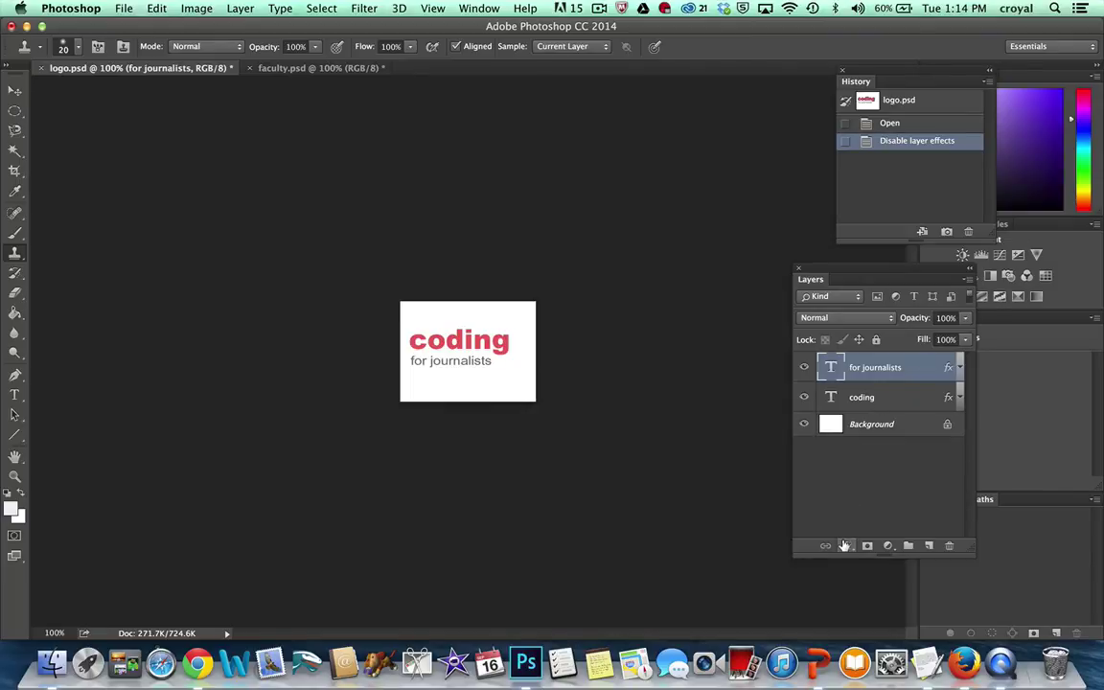
Apply a 2 px black outside Stroke to the "coding" text layer and turn the layer's effects on
{"action": "left_click", "coordinate": [883, 398]}
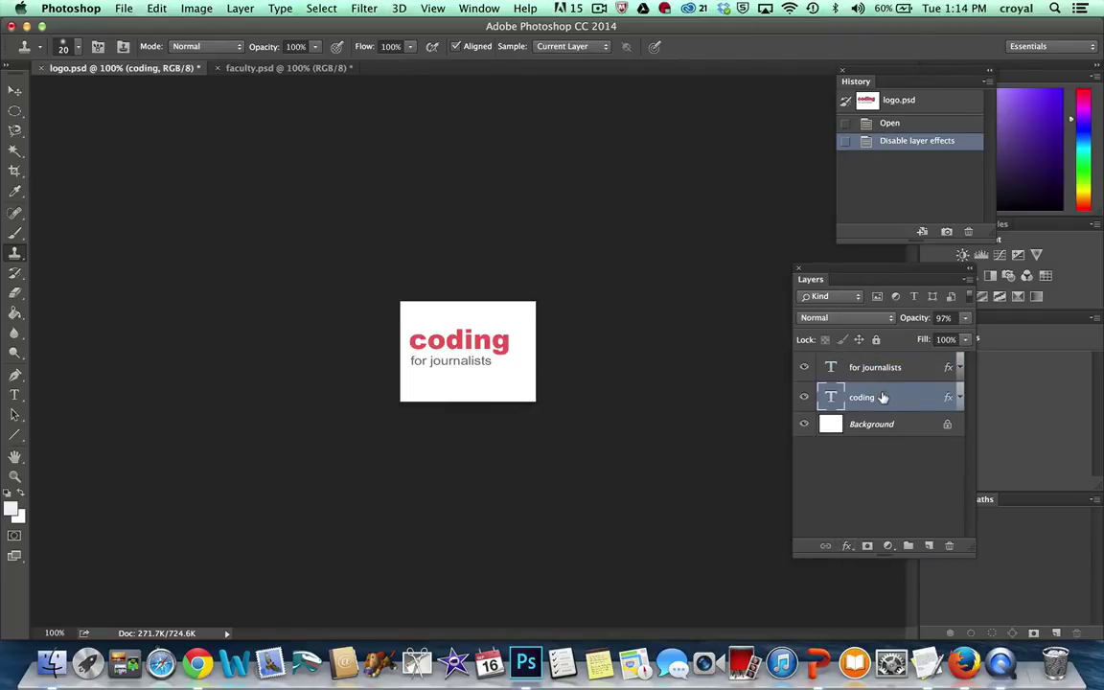
{"action": "left_click", "coordinate": [844, 546]}
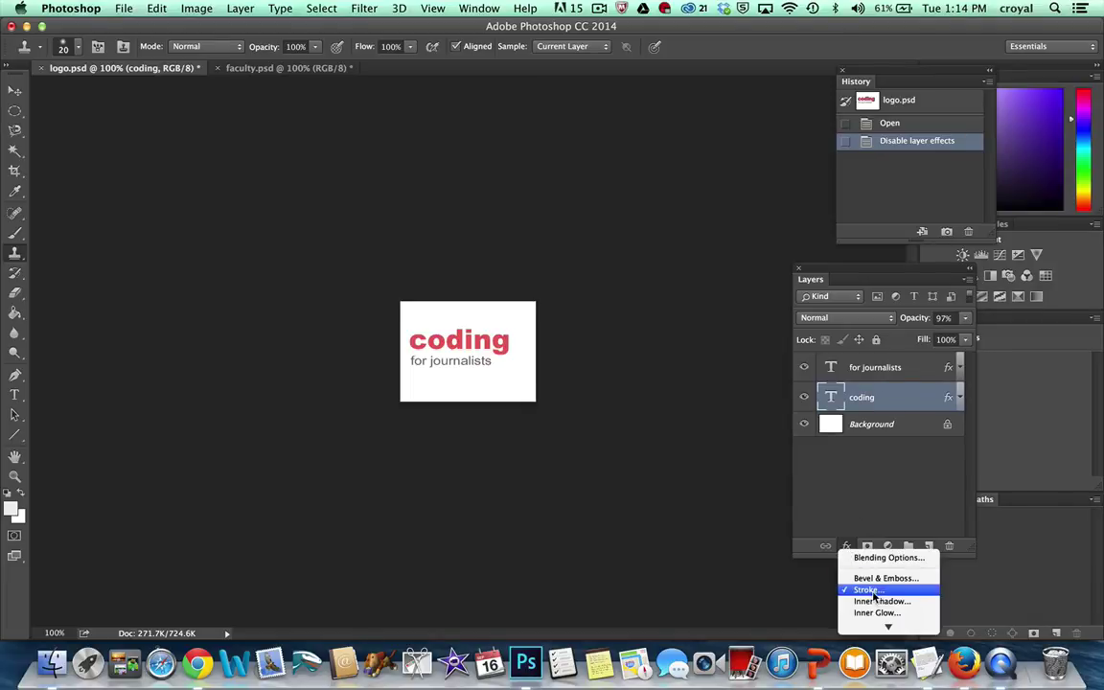
{"action": "left_click", "coordinate": [870, 589]}
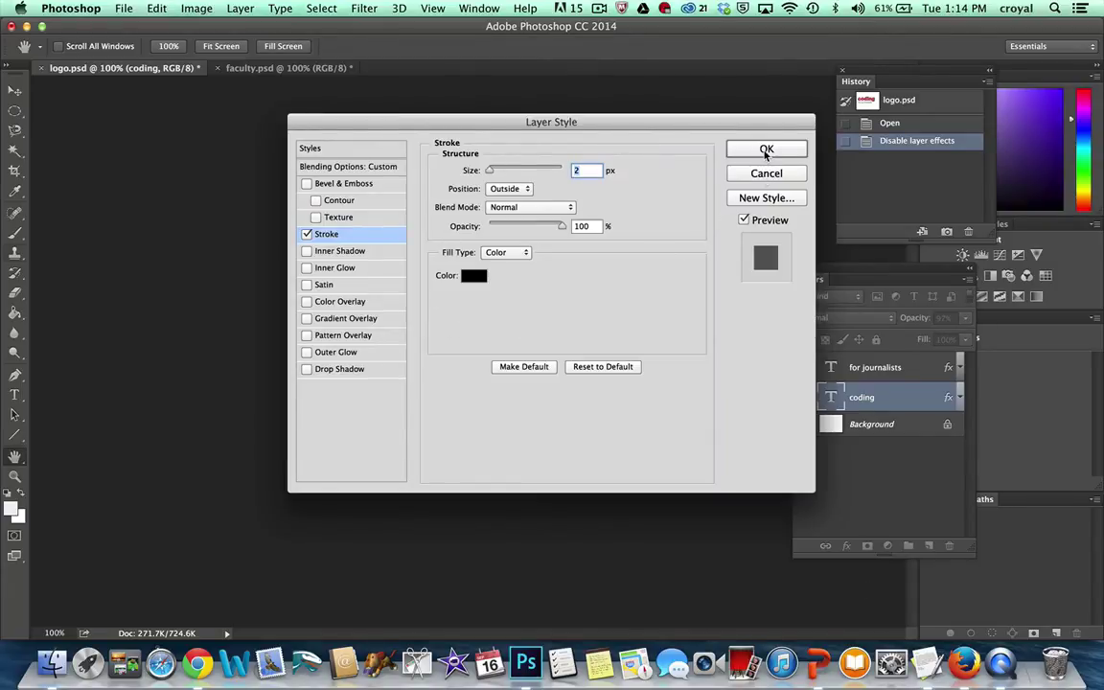
{"action": "left_click", "coordinate": [767, 150]}
{"action": "left_click", "coordinate": [957, 398]}
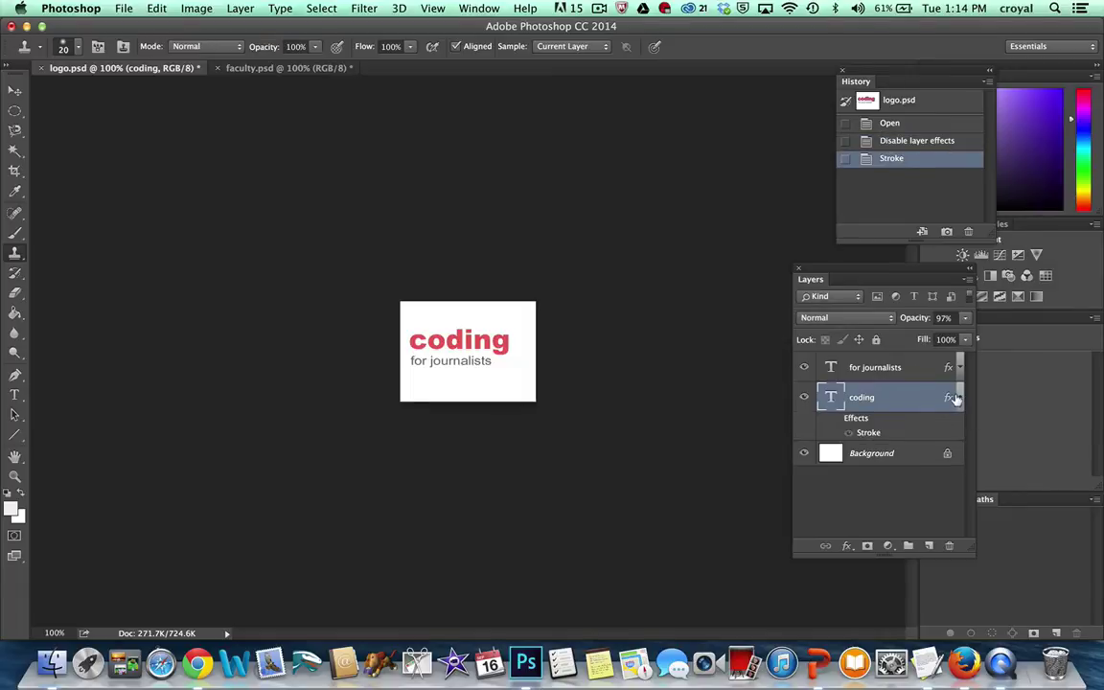
{"action": "left_click", "coordinate": [836, 418]}
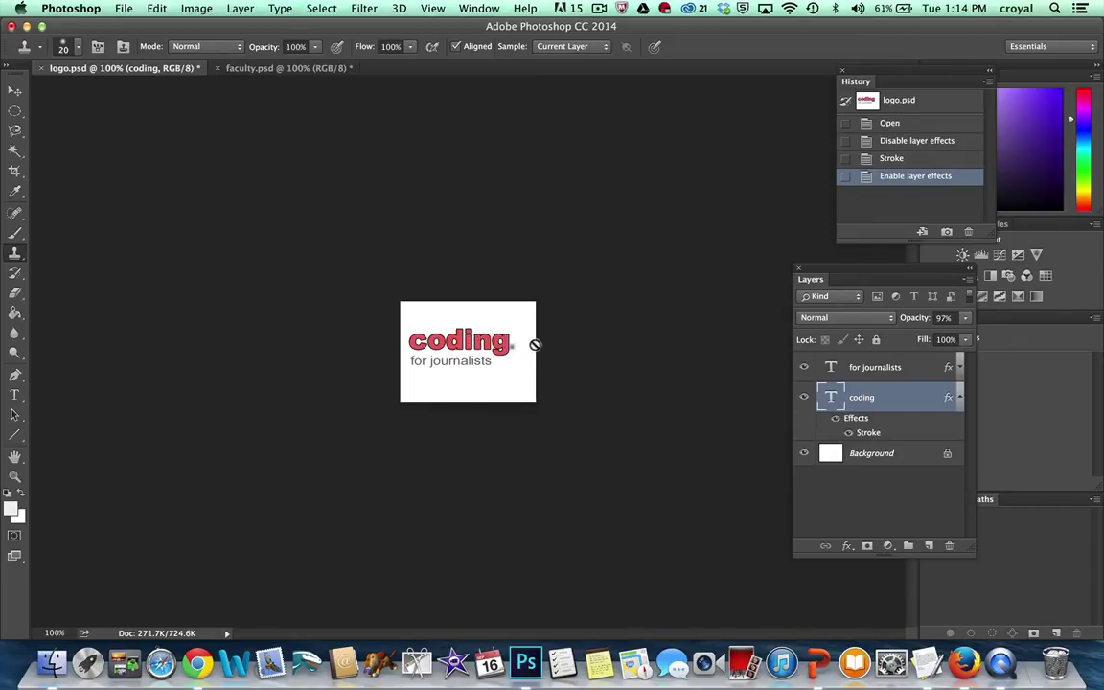
Set the Stroke size of the "coding" layer to 1 px
{"action": "double_click", "coordinate": [857, 412]}
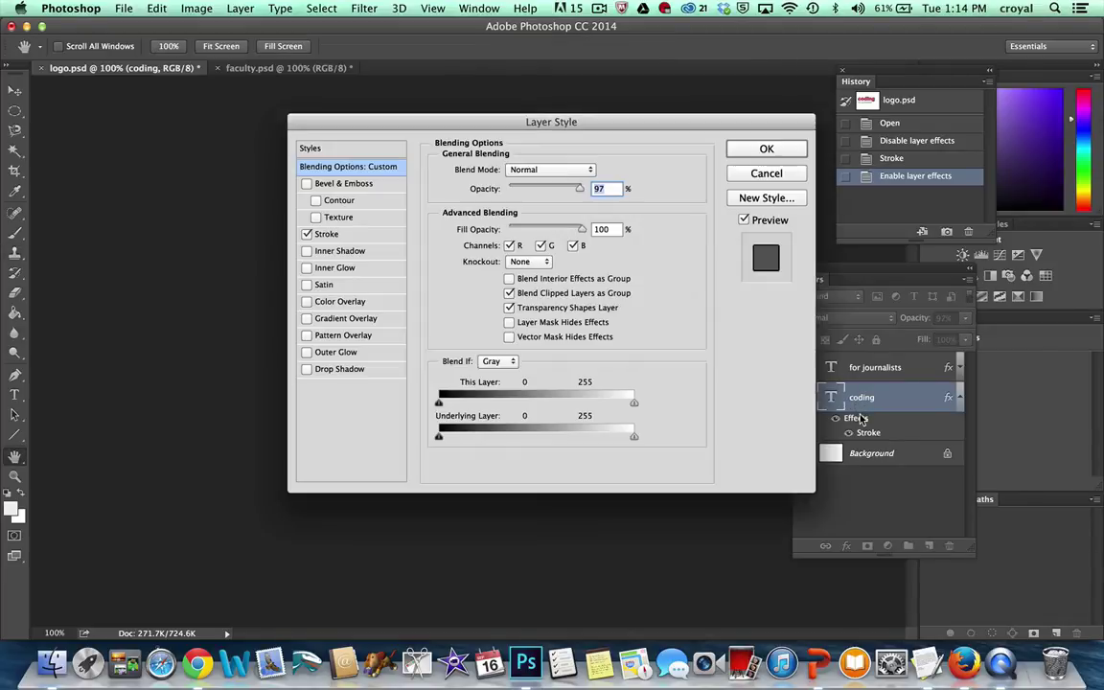
{"action": "left_click", "coordinate": [322, 233]}
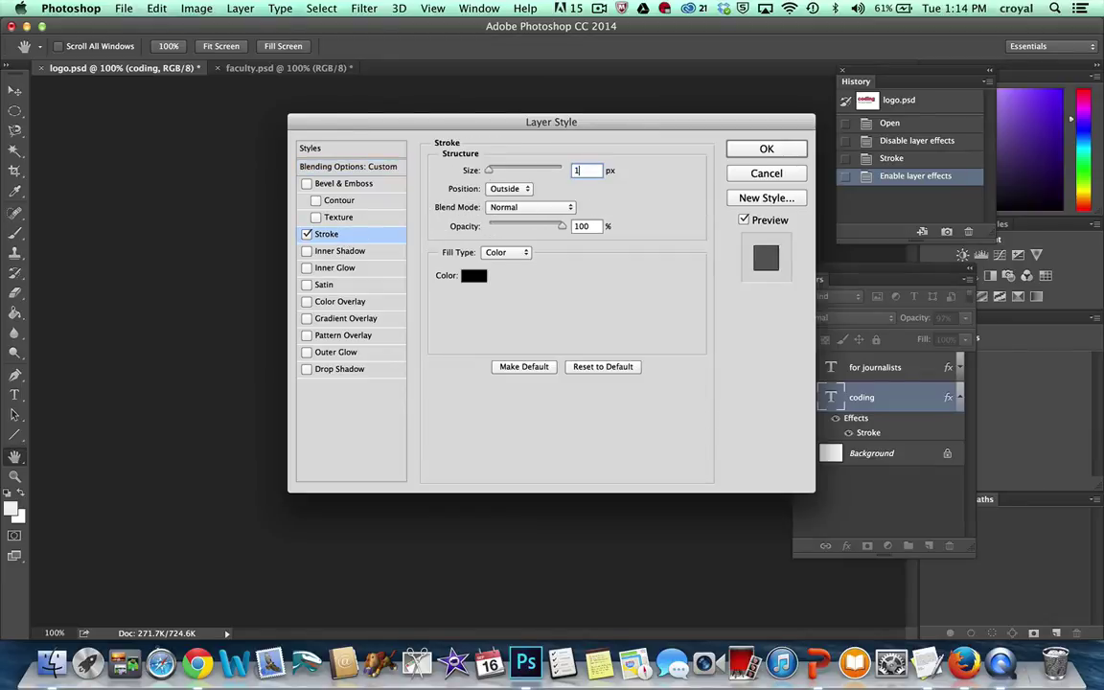
{"action": "left_click", "coordinate": [744, 149]}
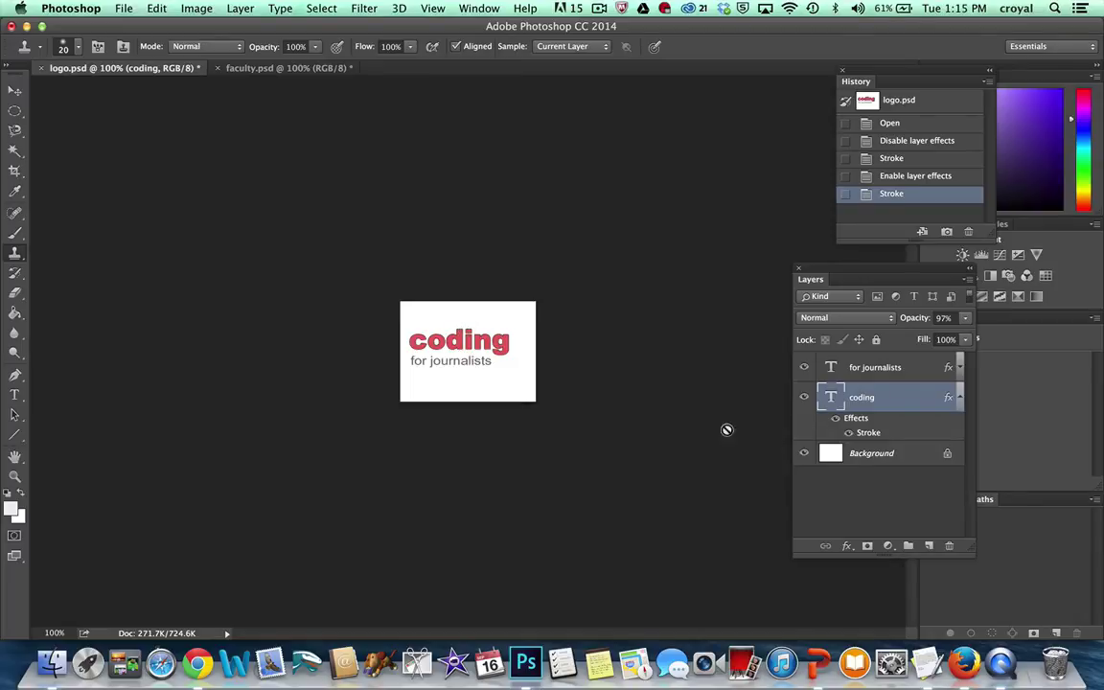
Add a blue Color Overlay at 100% opacity to the "coding" text layer and hide that overlay effect
{"action": "double_click", "coordinate": [866, 419]}
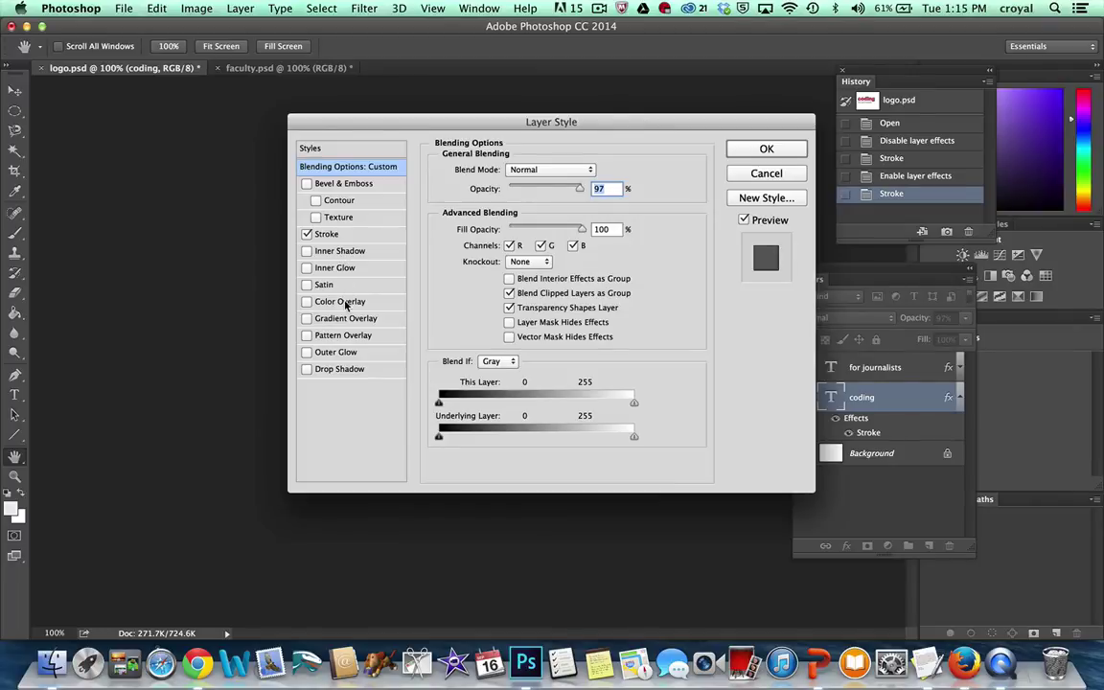
{"action": "left_click", "coordinate": [305, 301]}
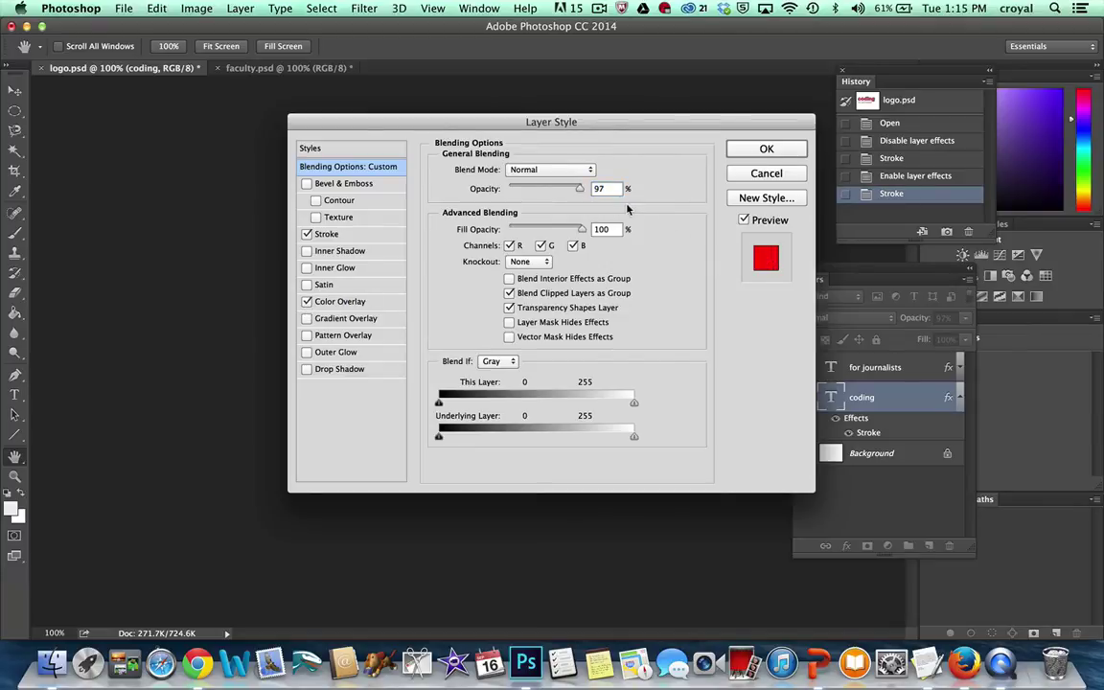
{"action": "left_click", "coordinate": [338, 301]}
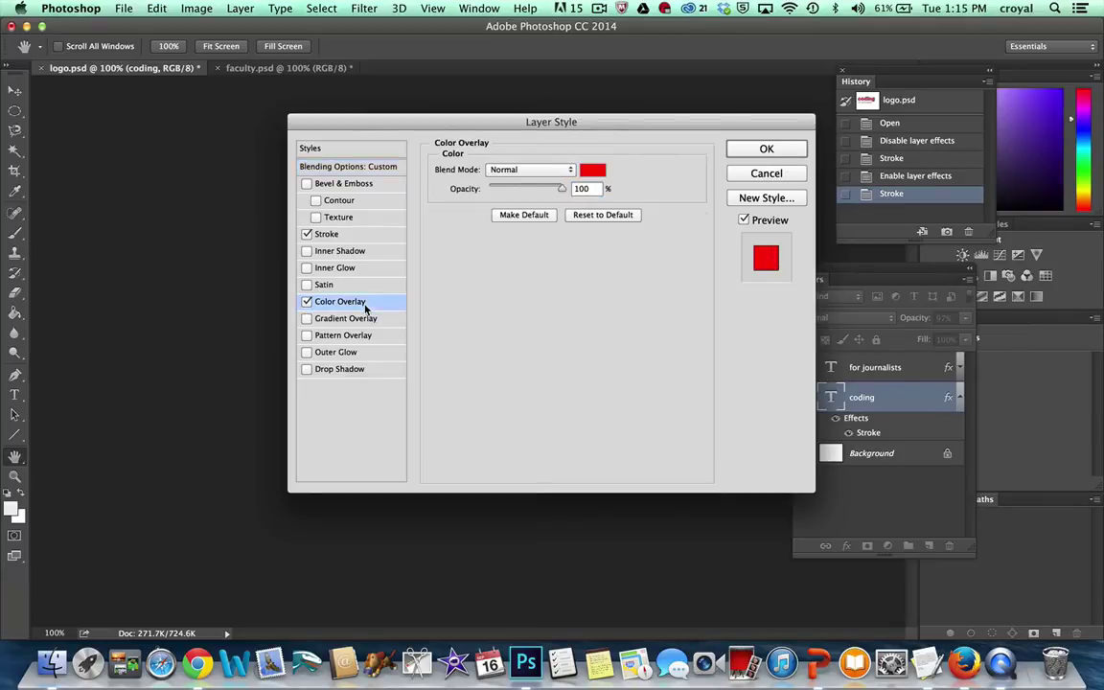
{"action": "left_click", "coordinate": [592, 185]}
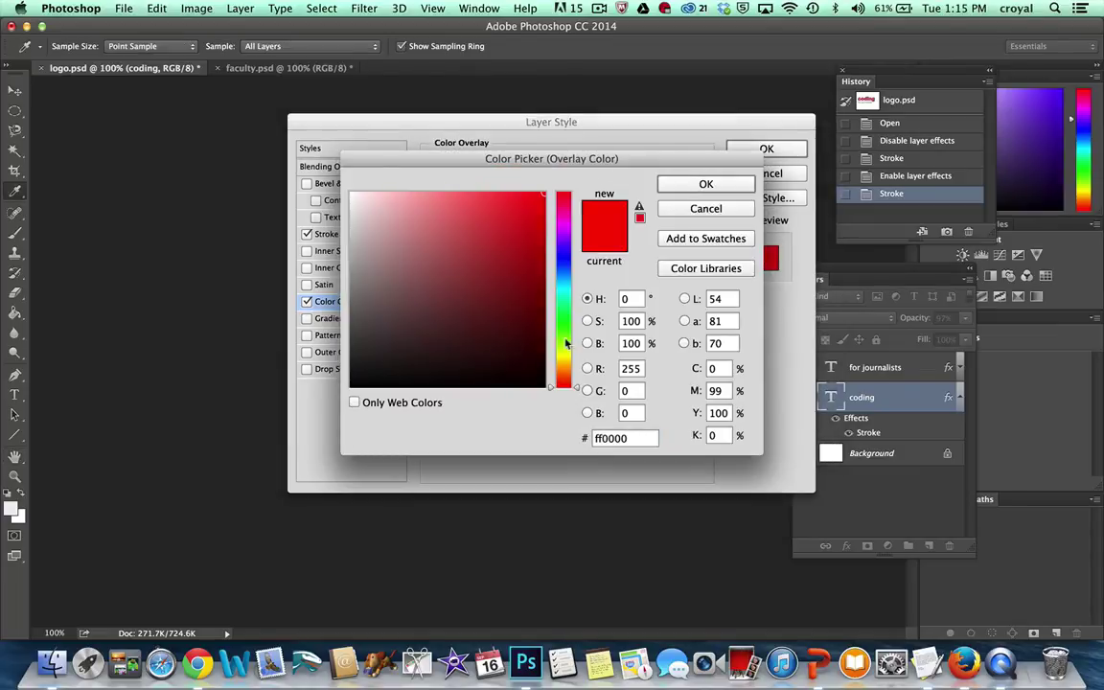
{"action": "left_click", "coordinate": [562, 271]}
{"action": "left_click", "coordinate": [705, 184]}
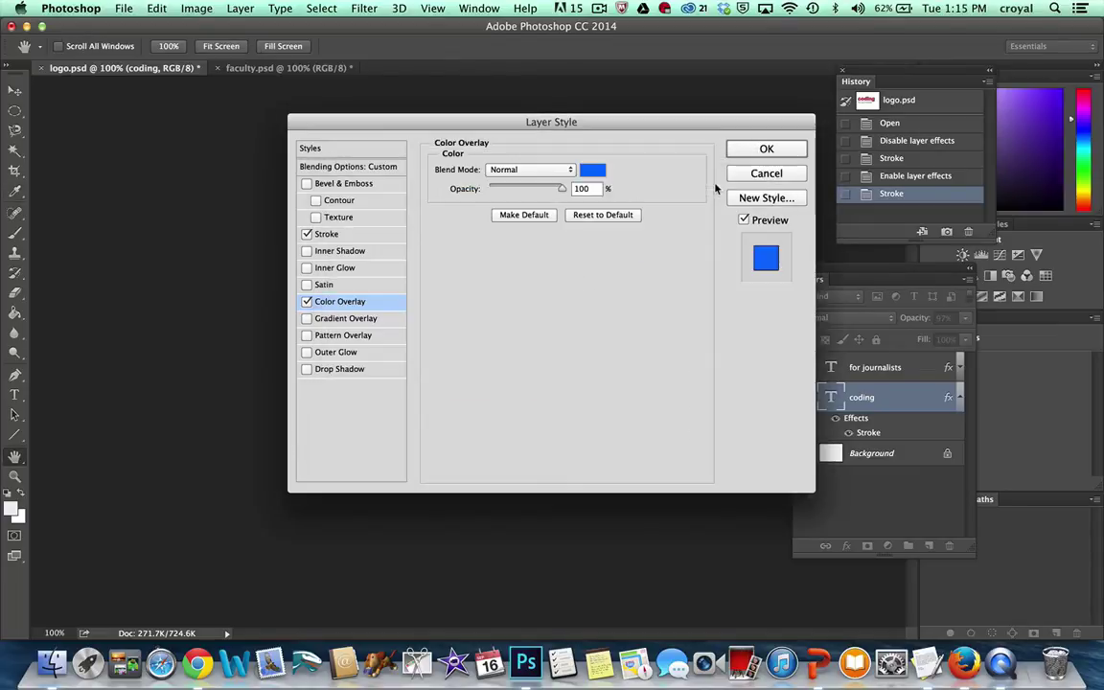
{"action": "left_click", "coordinate": [765, 149]}
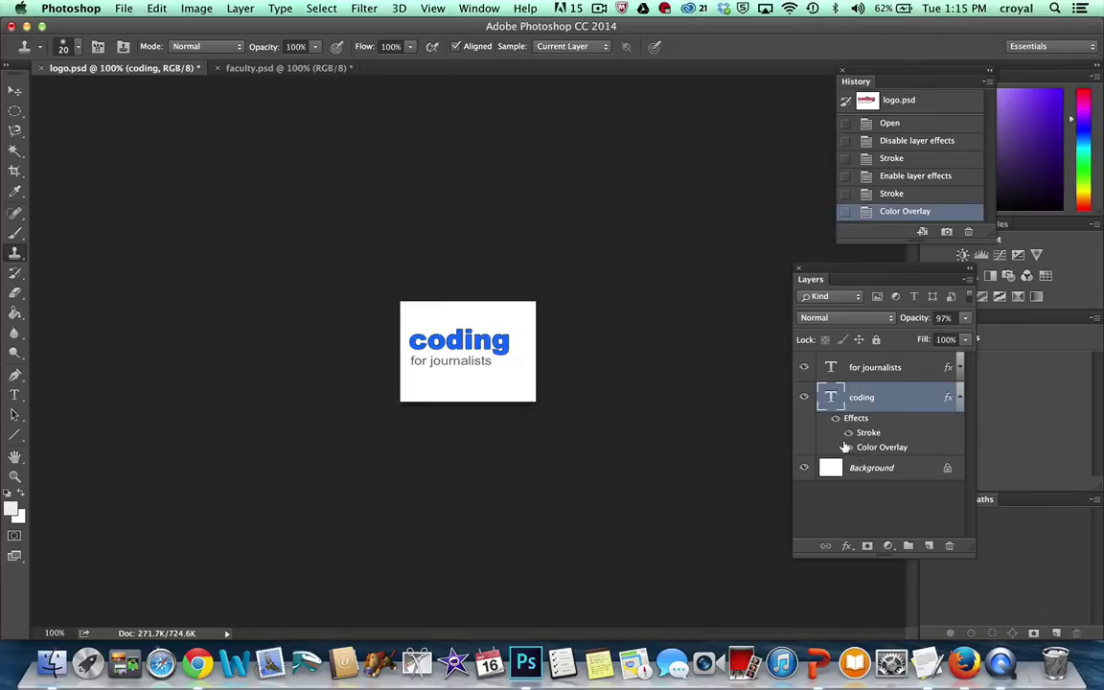
{"action": "left_click", "coordinate": [845, 447]}
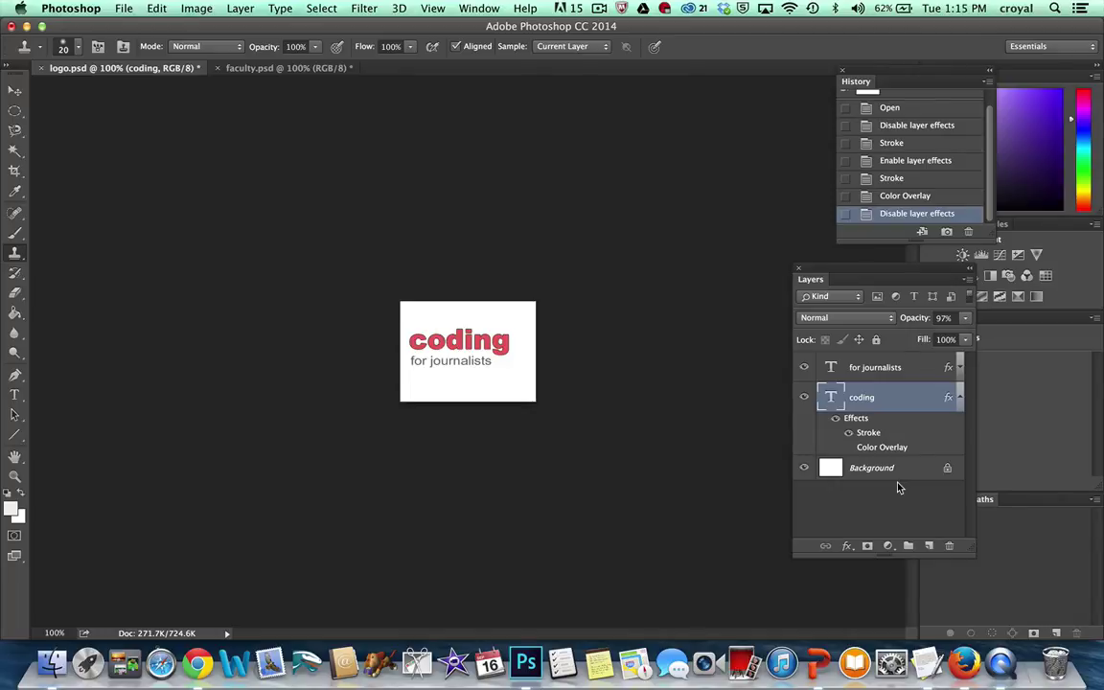
Add a new layer above "coding" and set up the Ellipse tool with a light gray foreground color
{"action": "left_click", "coordinate": [928, 545]}
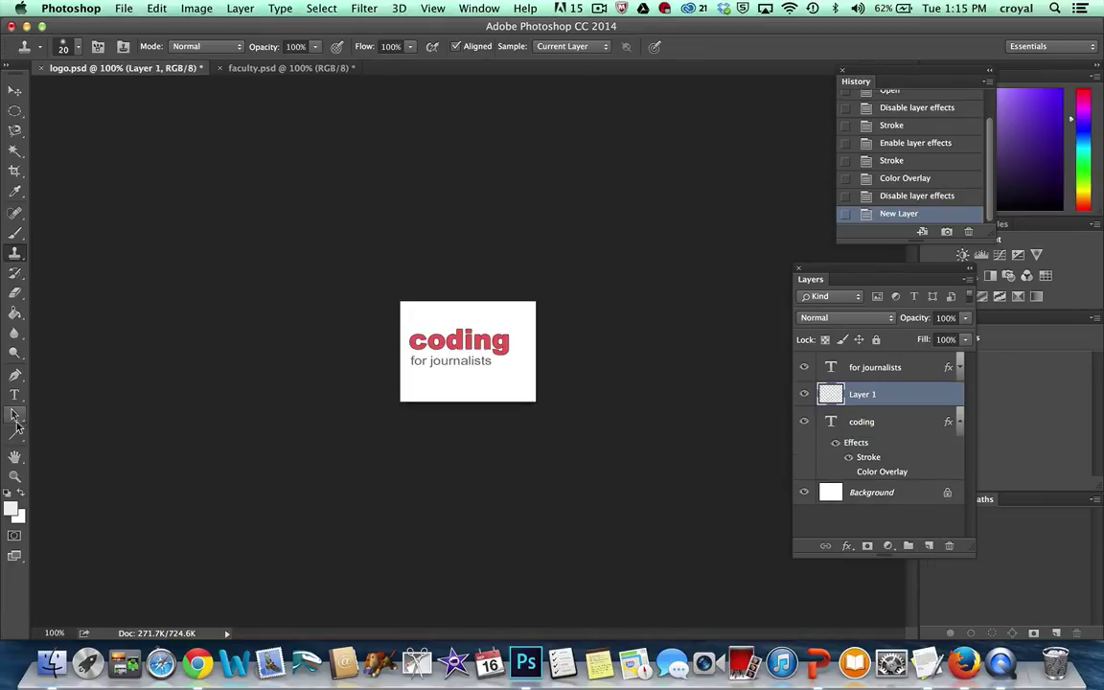
{"action": "left_click", "coordinate": [16, 437]}
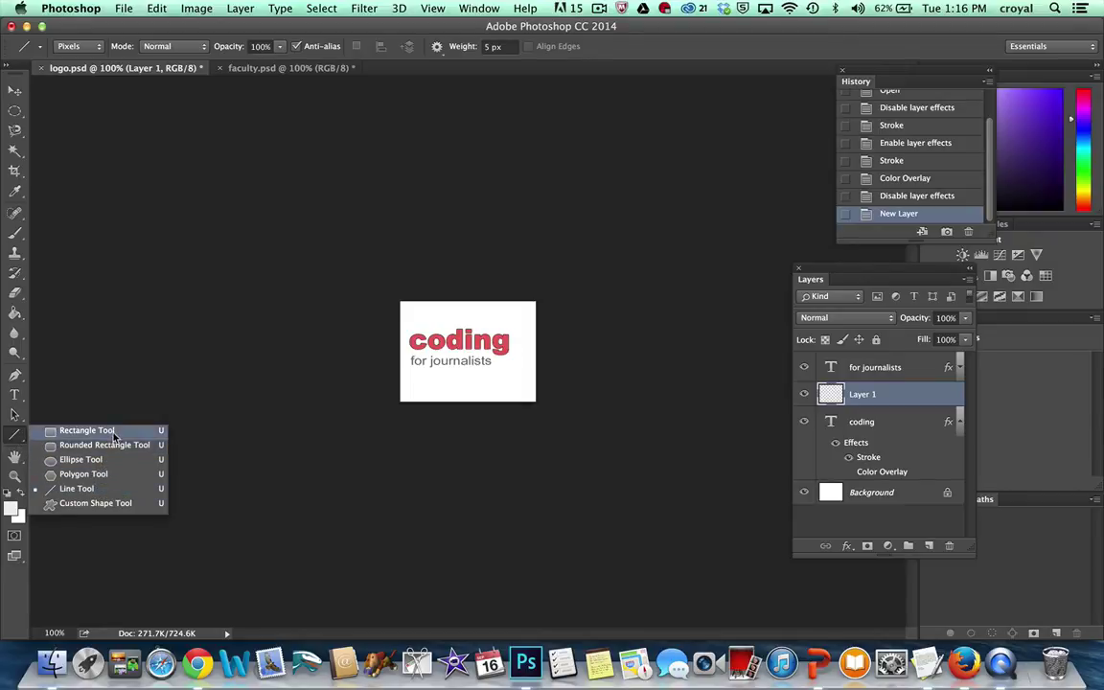
{"action": "left_click", "coordinate": [96, 460]}
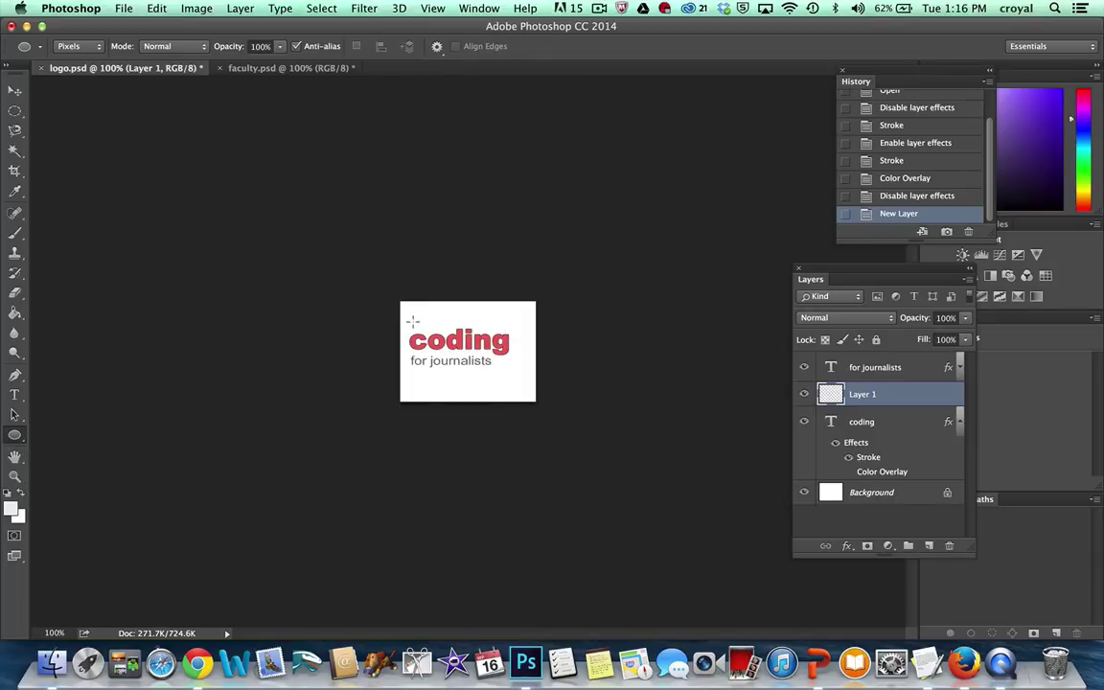
{"action": "left_click", "coordinate": [11, 509]}
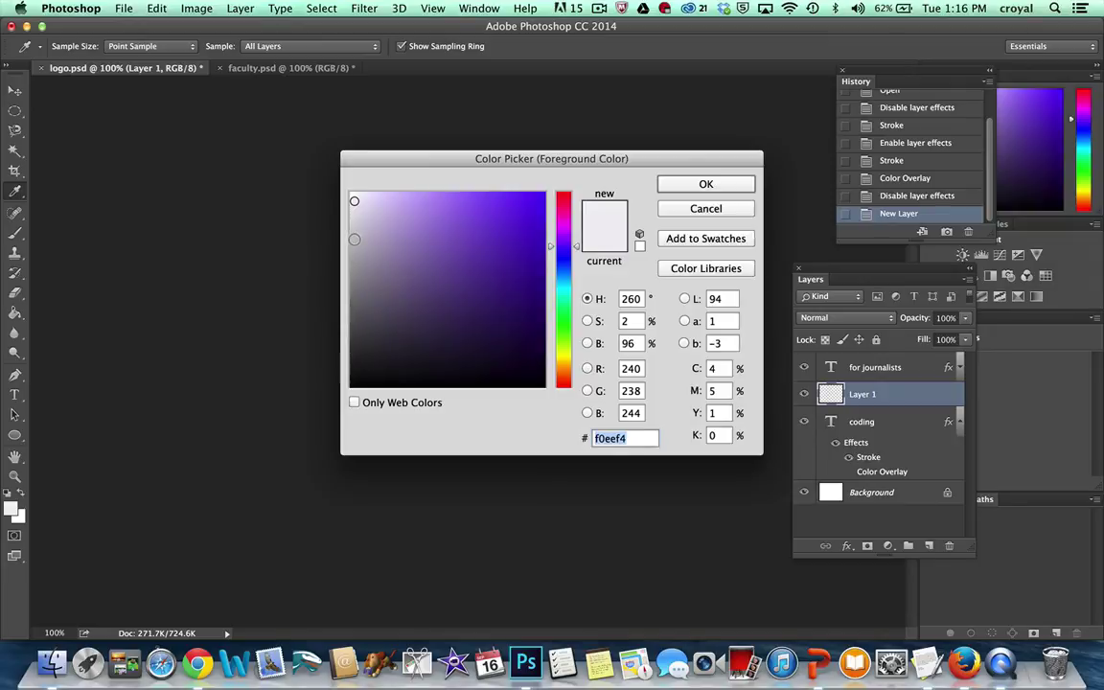
{"action": "left_click", "coordinate": [357, 242]}
{"action": "left_click", "coordinate": [700, 185]}
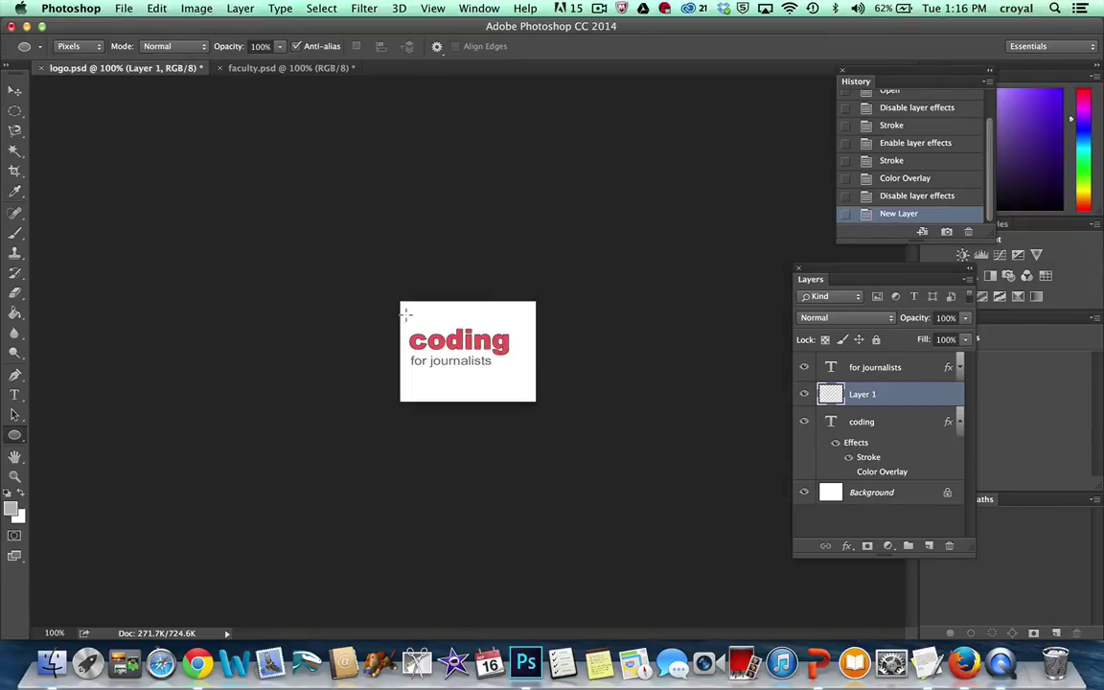
{"action": "left_click_drag", "start_coordinate": [406, 313], "coordinate": [446, 362]}
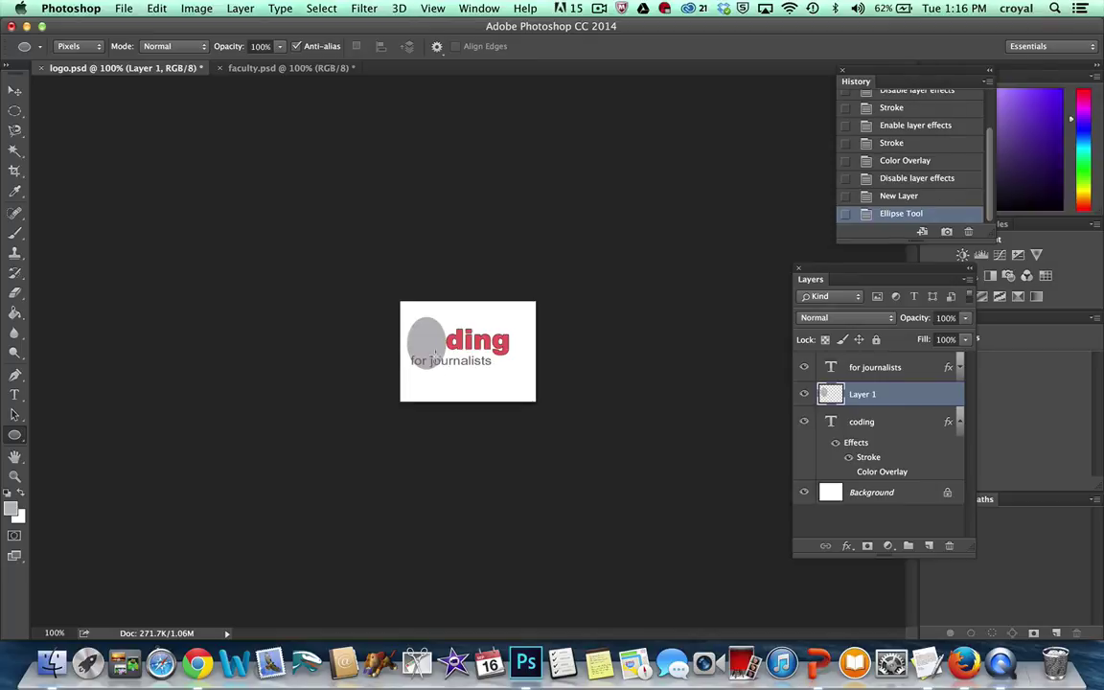
{"action": "left_click", "coordinate": [156, 8]}
{"action": "left_click", "coordinate": [173, 27]}
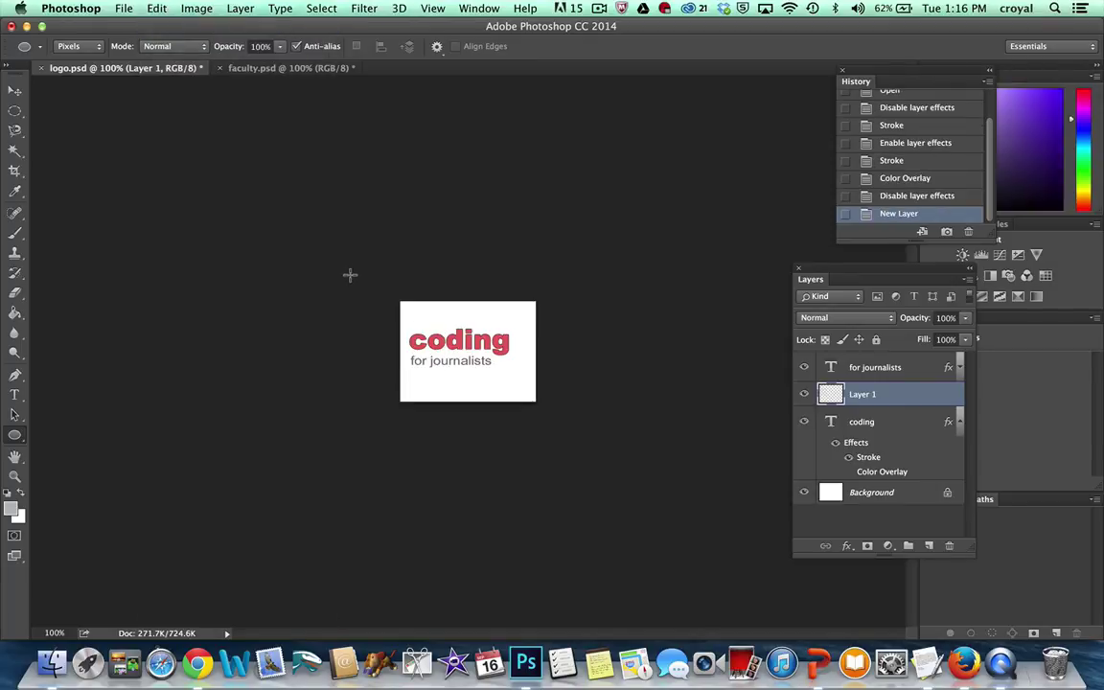
Draw a gray circle over the start of the word "coding" and place its layer directly above the Background
{"action": "left_click_drag", "start_coordinate": [408, 311], "coordinate": [467, 369]}
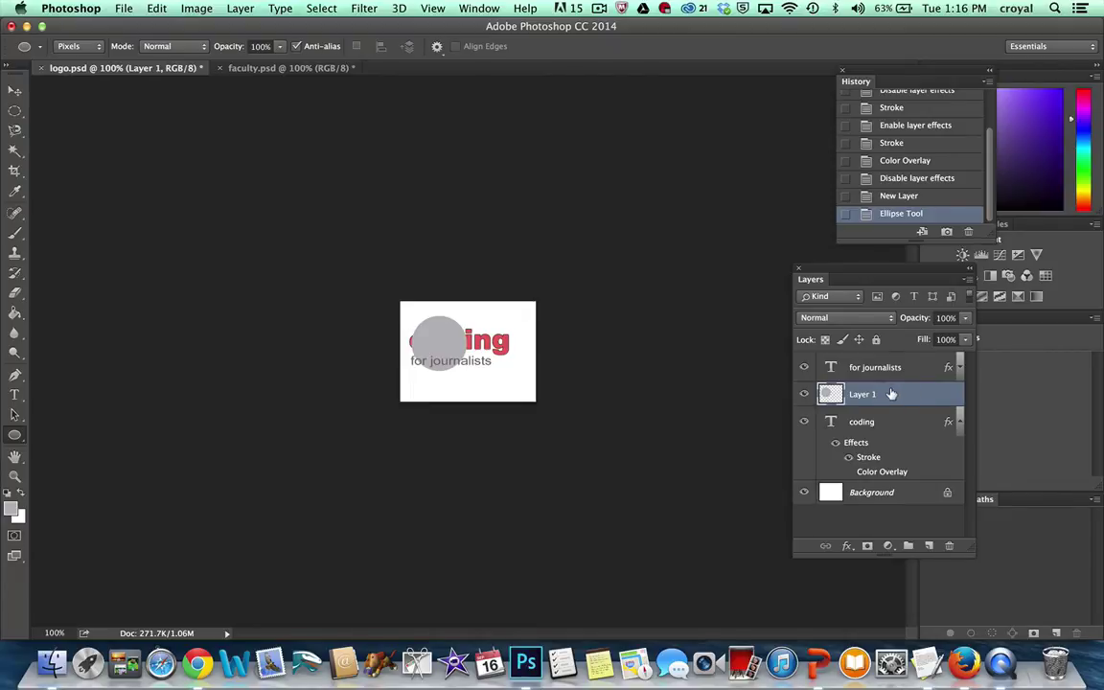
{"action": "left_click_drag", "start_coordinate": [892, 394], "coordinate": [892, 471]}
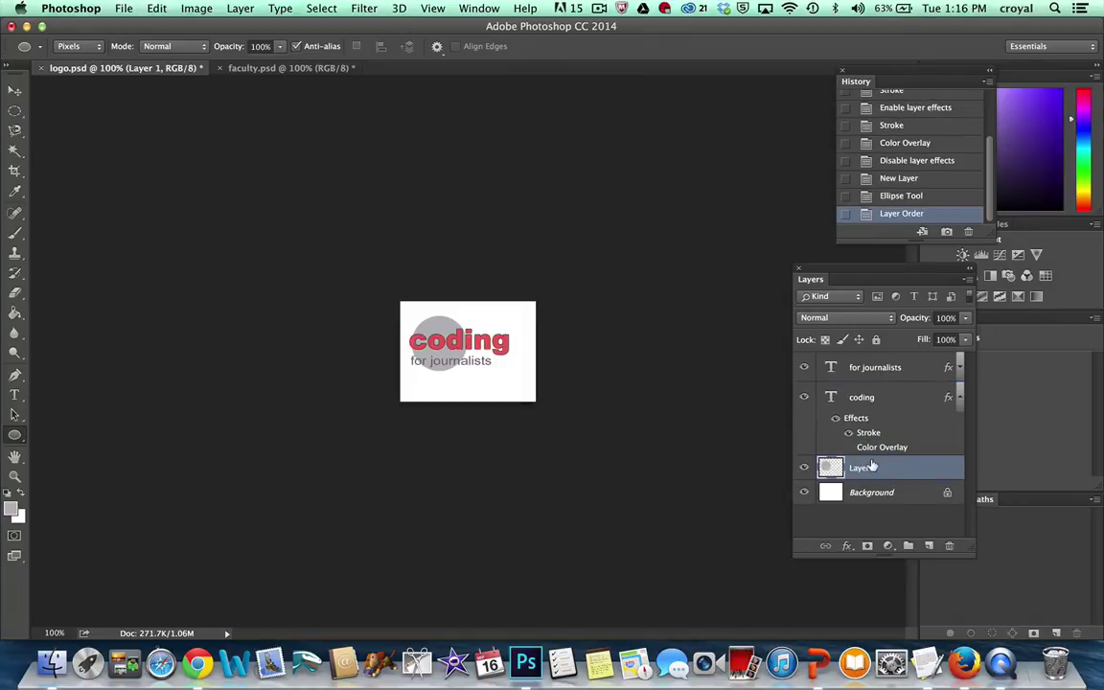
Move the gray circle slightly to the left behind the logo text
{"action": "left_click", "coordinate": [15, 89]}
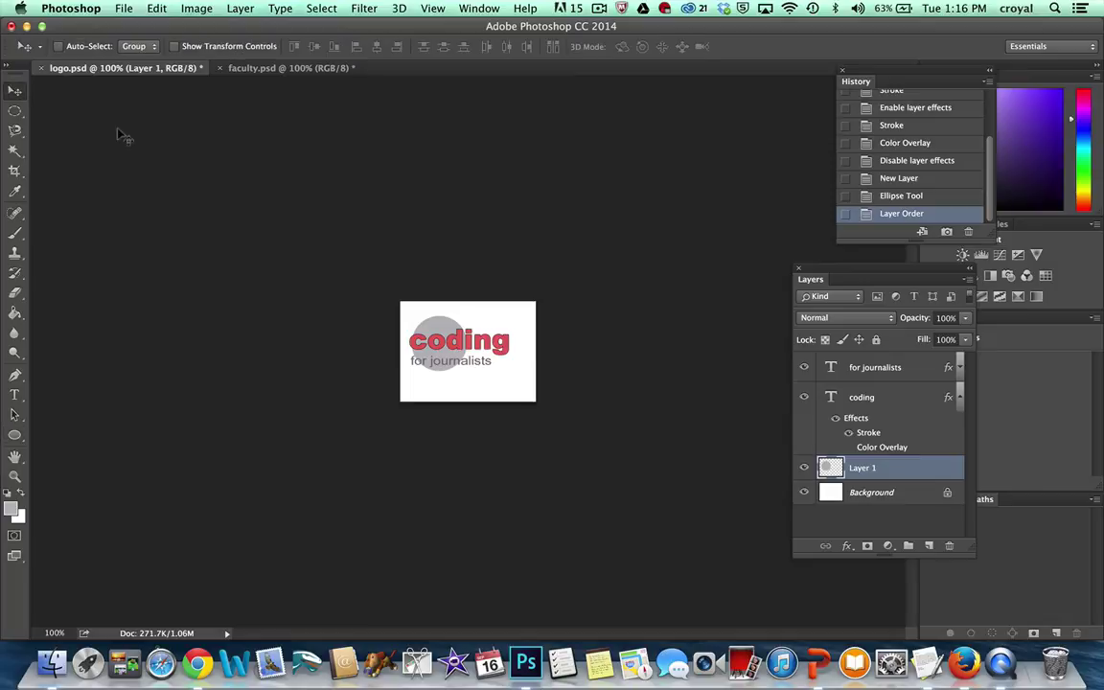
{"action": "key", "text": "Left"}
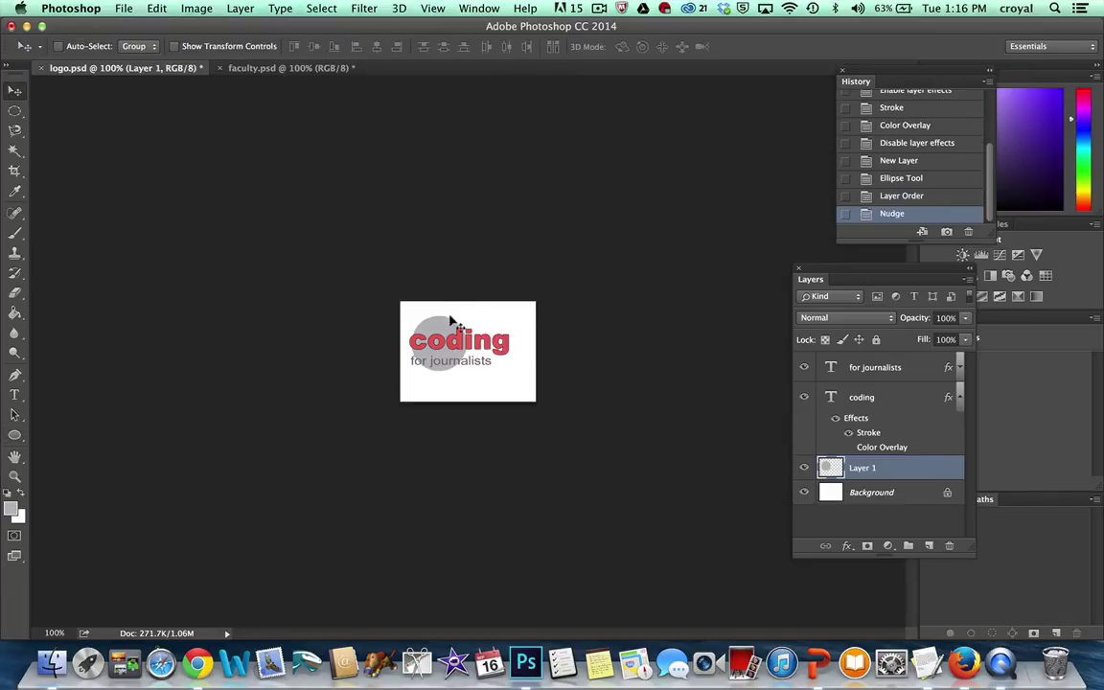
{"action": "mouse_move", "coordinate": [434, 326]}
{"action": "left_mouse_down"}
{"action": "mouse_move", "coordinate": [423, 324]}
{"action": "mouse_move", "coordinate": [433, 326]}
{"action": "left_mouse_up"}
{"action": "left_click_drag", "start_coordinate": [435, 328], "coordinate": [431, 324]}
{"action": "left_click", "coordinate": [847, 547]}
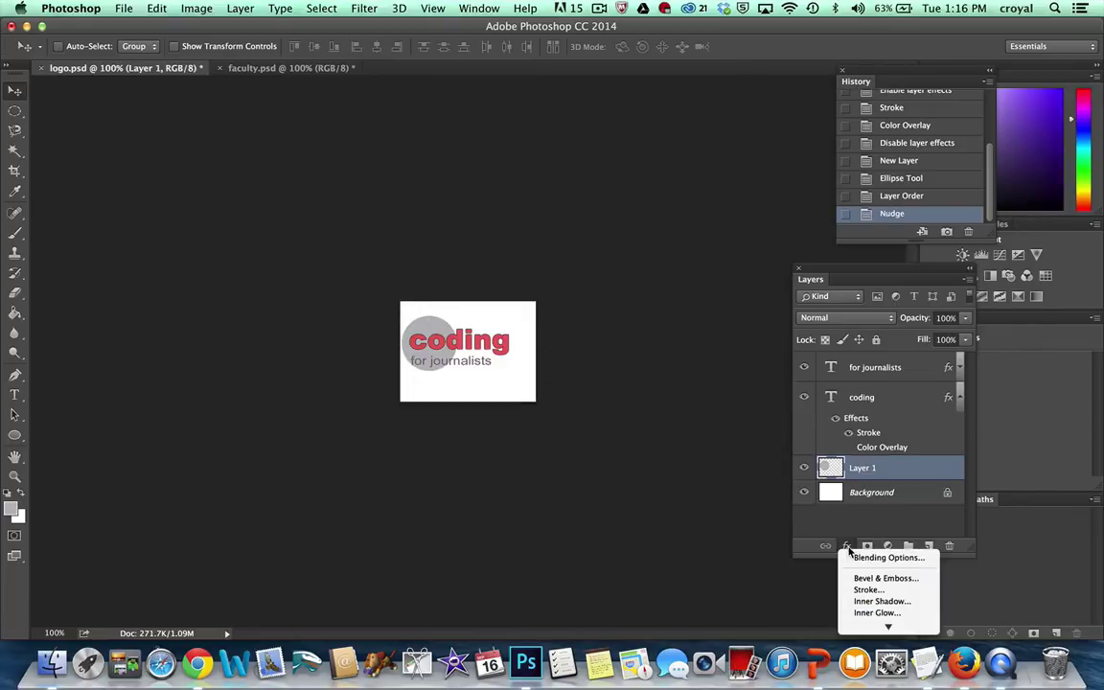
{"action": "left_click", "coordinate": [889, 625]}
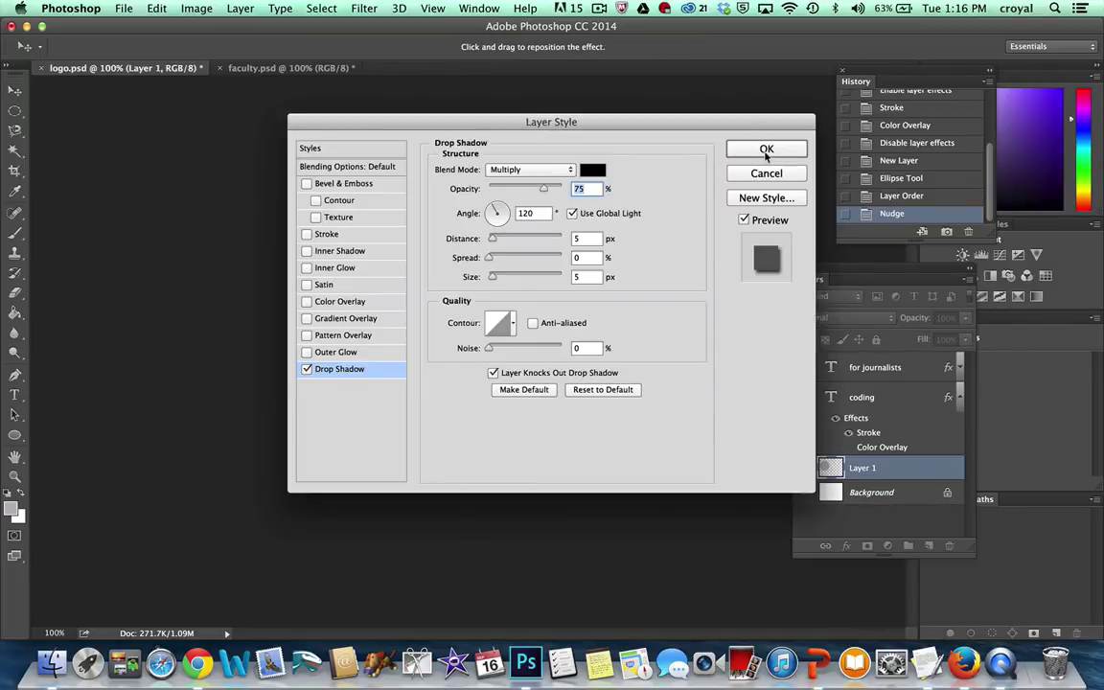
{"action": "left_click_drag", "start_coordinate": [697, 120], "coordinate": [806, 116]}
{"action": "left_click_drag", "start_coordinate": [698, 113], "coordinate": [793, 127]}
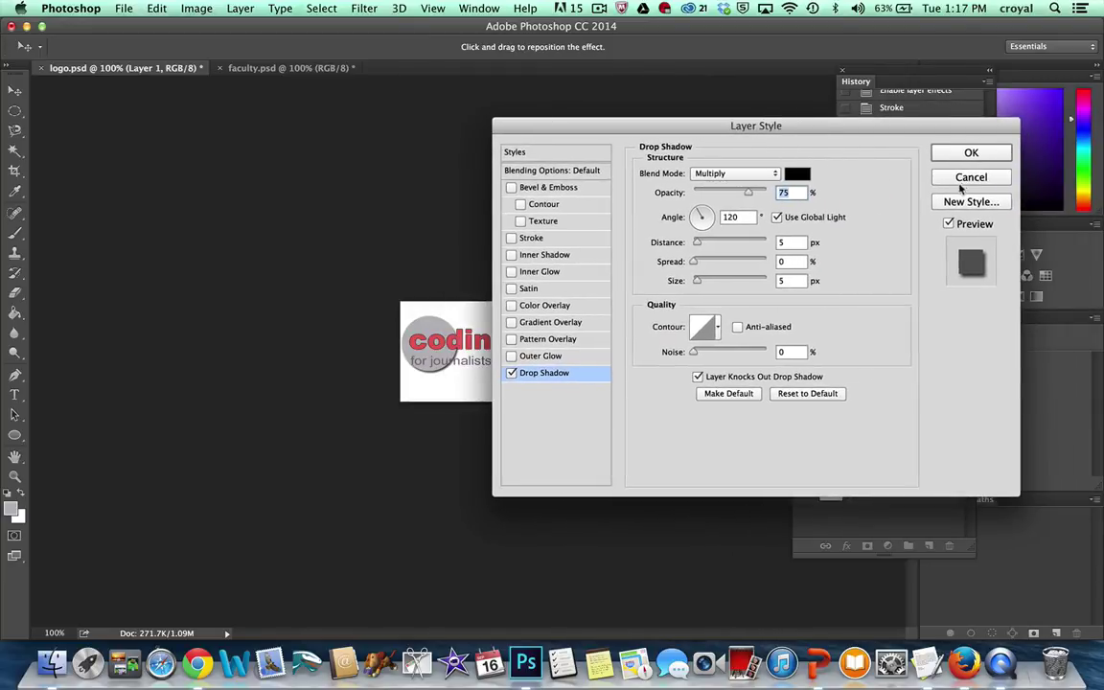
{"action": "left_click", "coordinate": [968, 182]}
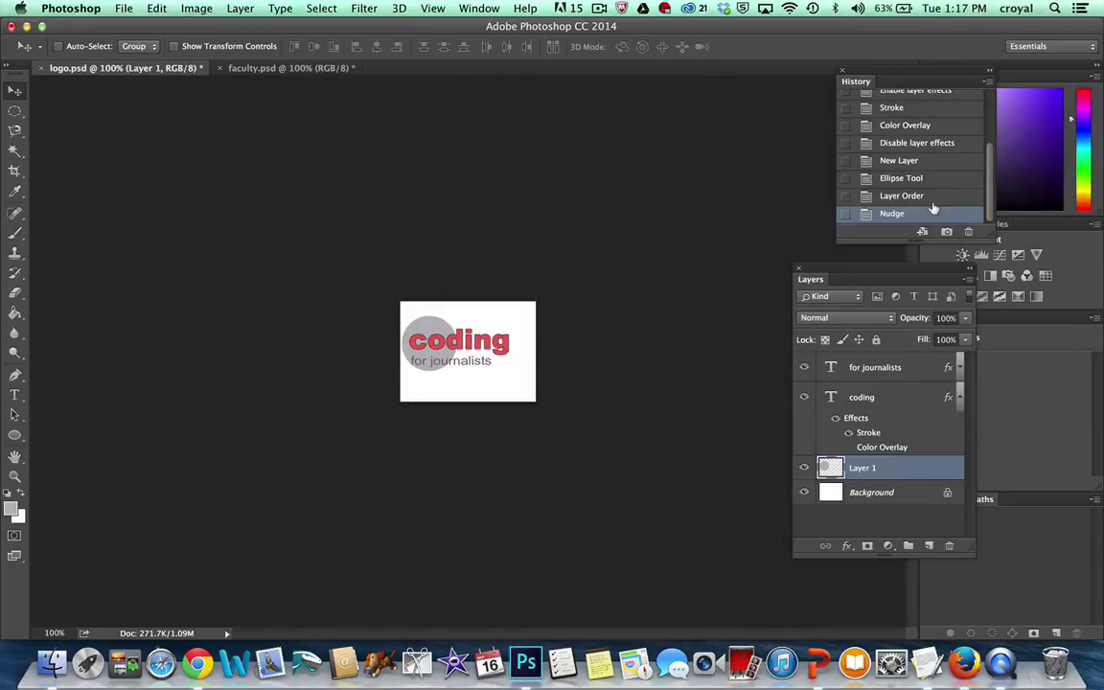
Hide the gray circle's layer and open the recently used image 1382215647.png
{"action": "left_click", "coordinate": [803, 468]}
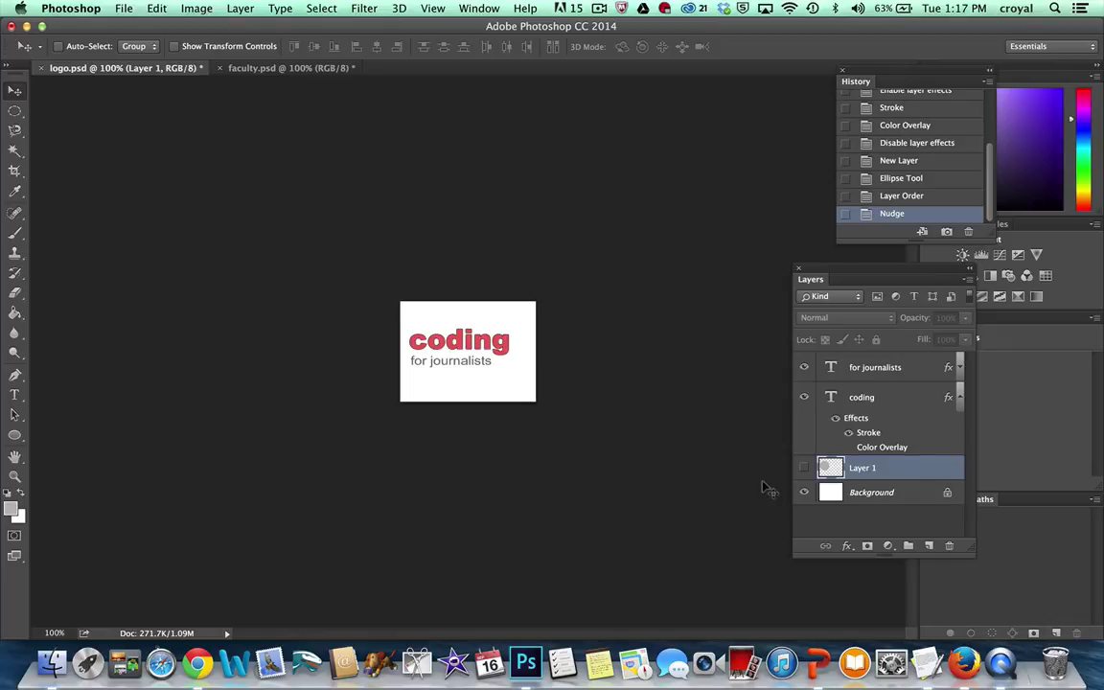
{"action": "left_click", "coordinate": [123, 9]}
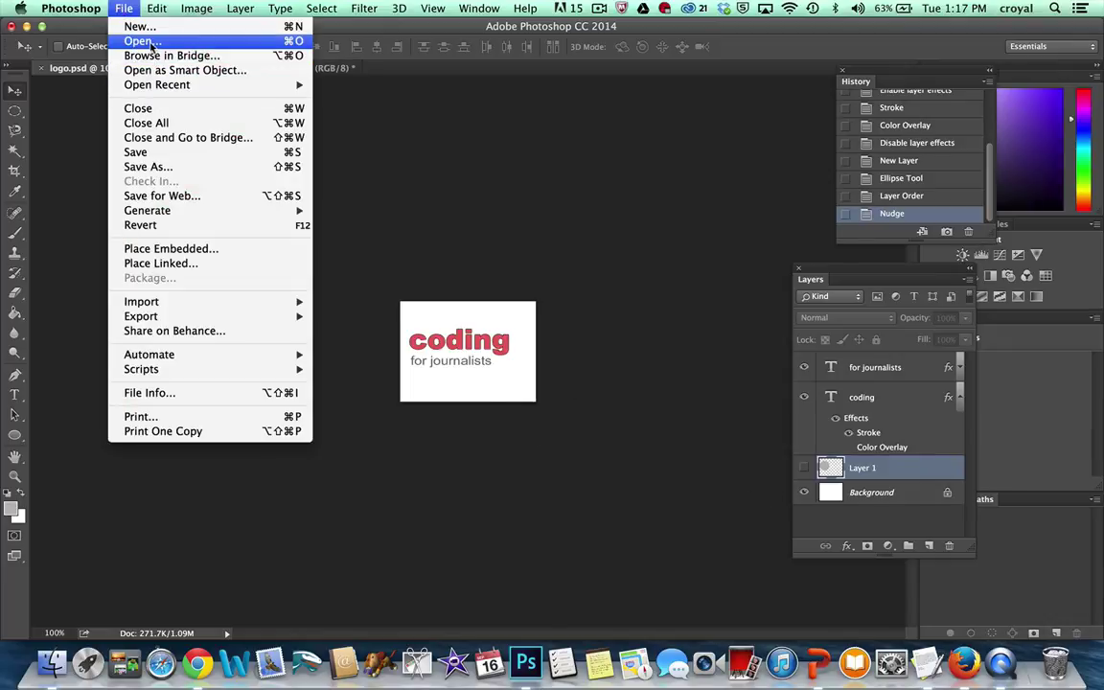
{"action": "mouse_move", "coordinate": [140, 81]}
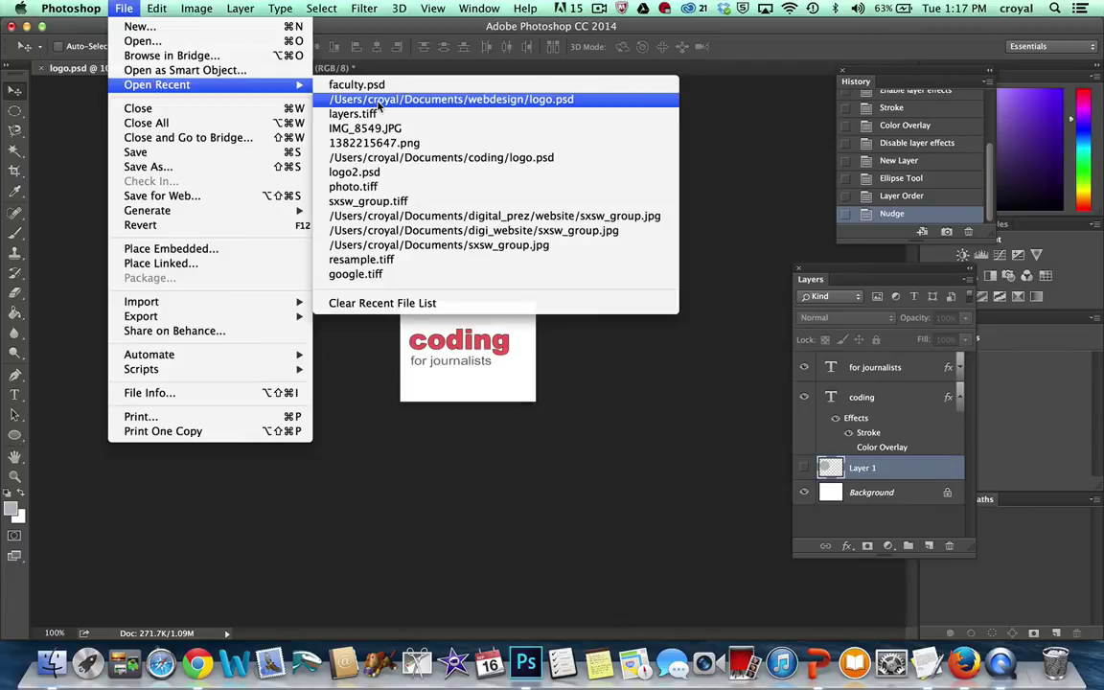
{"action": "left_click", "coordinate": [380, 146]}
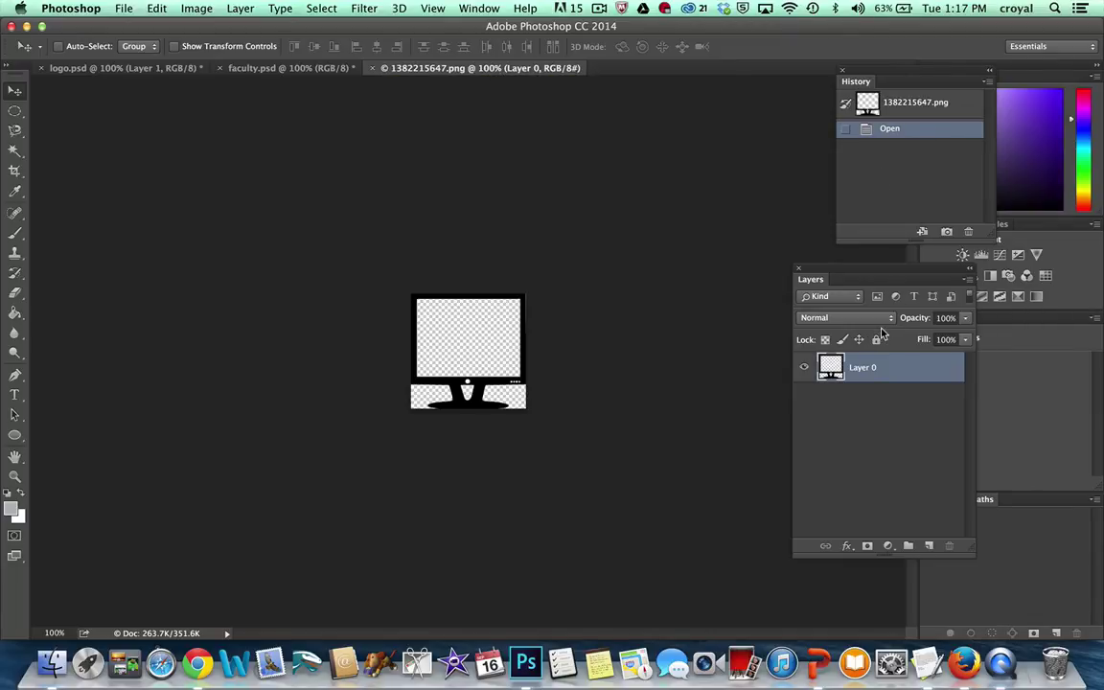
Float the monitor image in its own window and copy its layer into logo.psd behind the text
{"action": "left_click", "coordinate": [484, 7]}
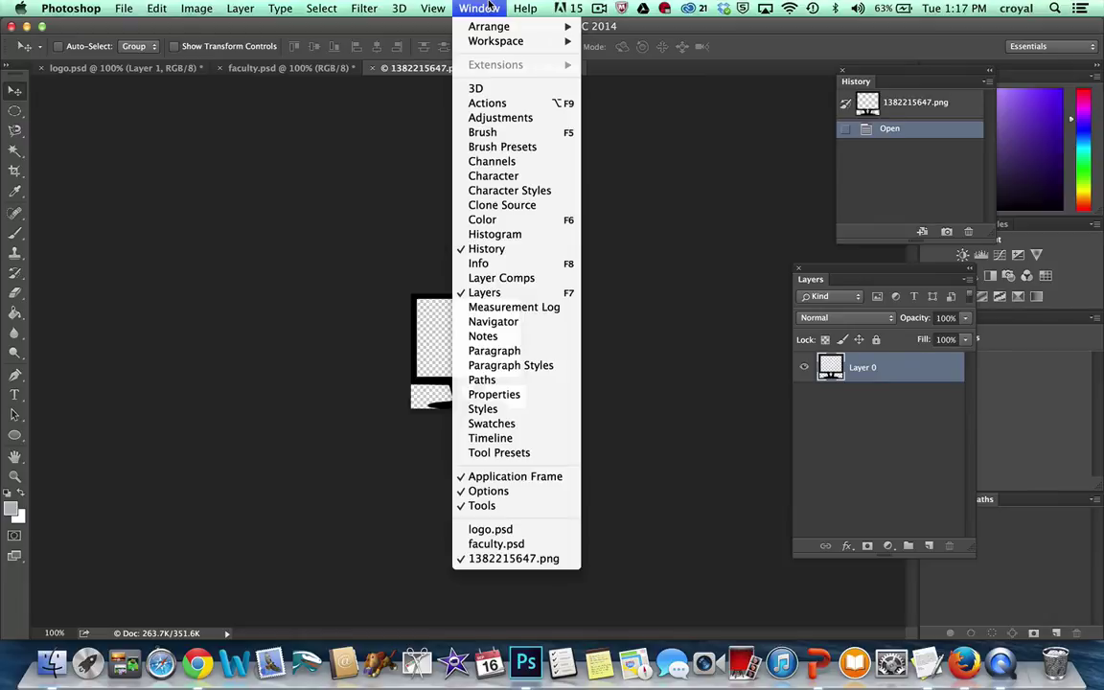
{"action": "left_click", "coordinate": [414, 63]}
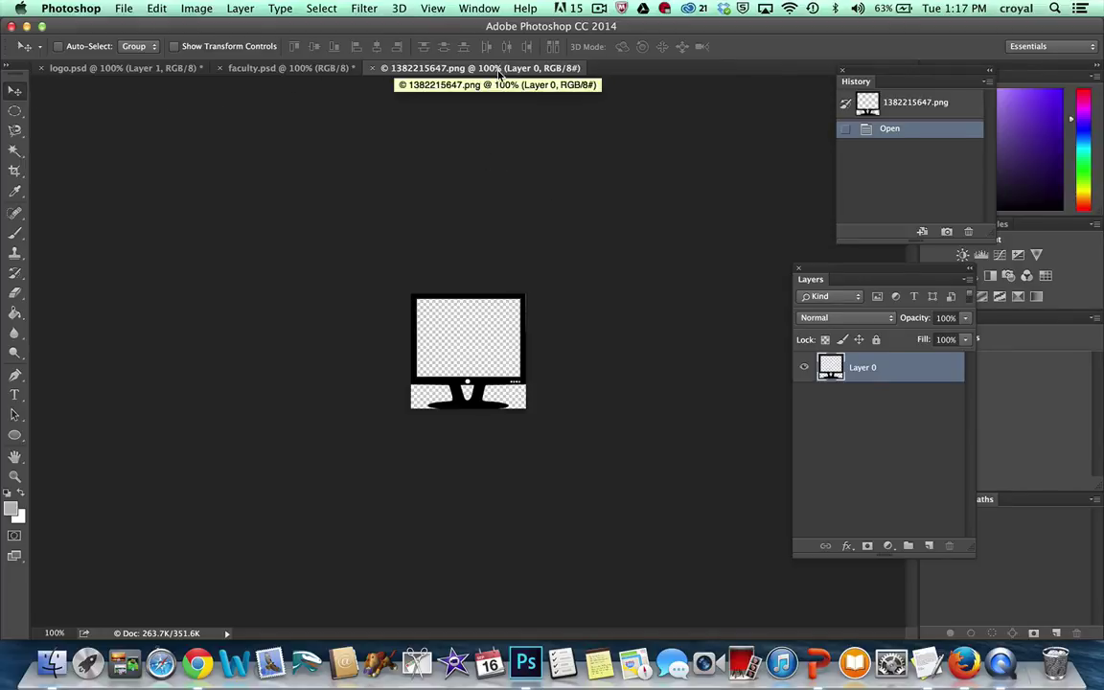
{"action": "left_click_drag", "start_coordinate": [448, 65], "coordinate": [670, 108]}
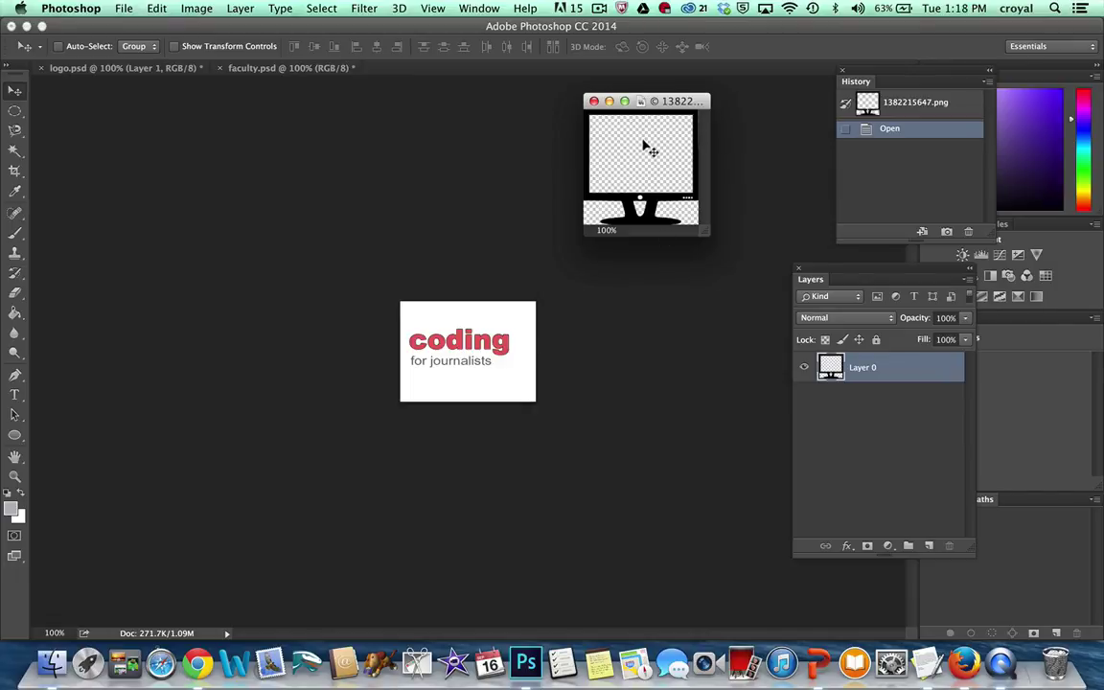
{"action": "left_click_drag", "start_coordinate": [635, 158], "coordinate": [489, 345]}
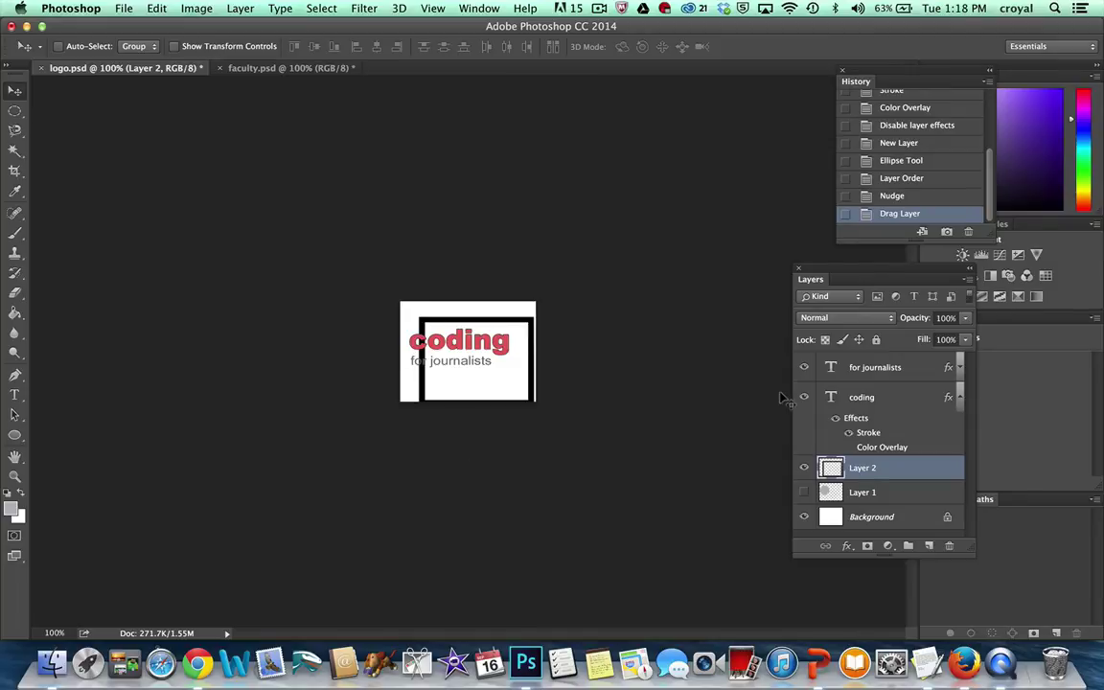
{"action": "left_click", "coordinate": [196, 9]}
{"action": "mouse_move", "coordinate": [213, 36]}
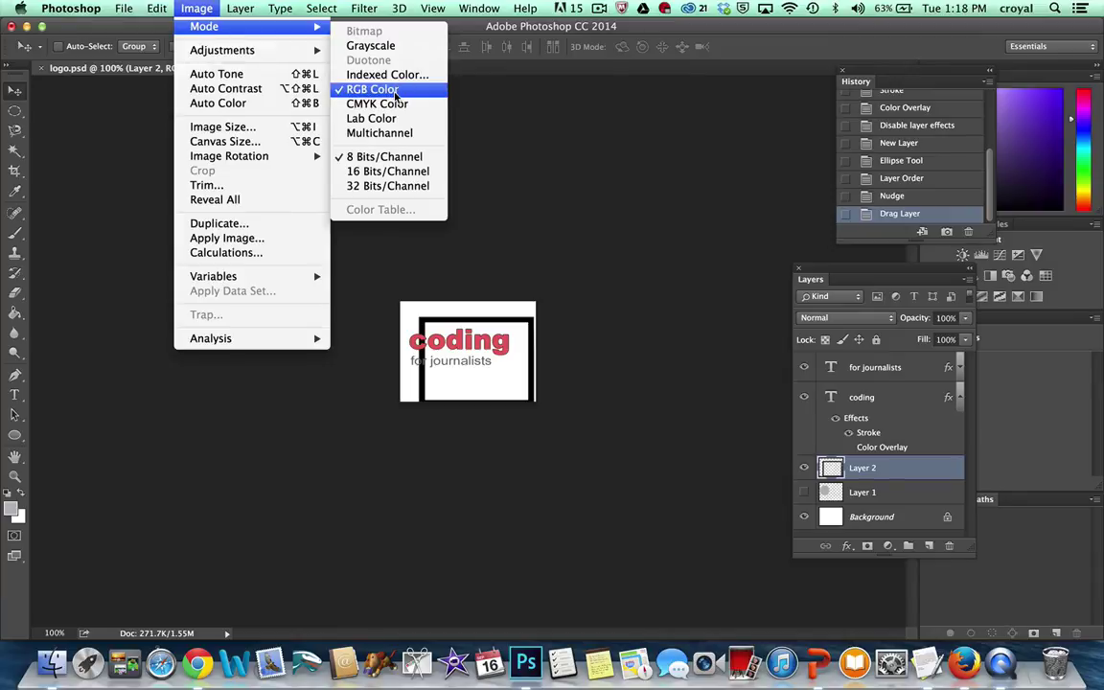
{"action": "mouse_move", "coordinate": [280, 7]}
{"action": "left_click", "coordinate": [568, 126]}
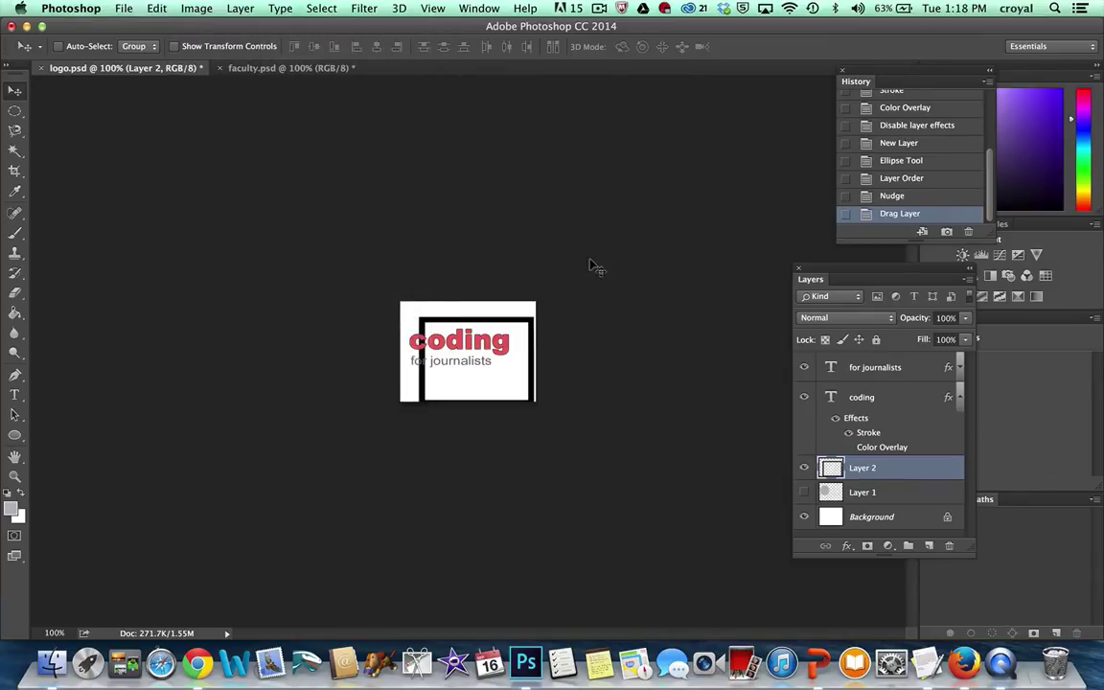
Scale the monitor graphic down to about 37% width and 44% height and place it at the logo's lower-right end
{"action": "left_click", "coordinate": [155, 9]}
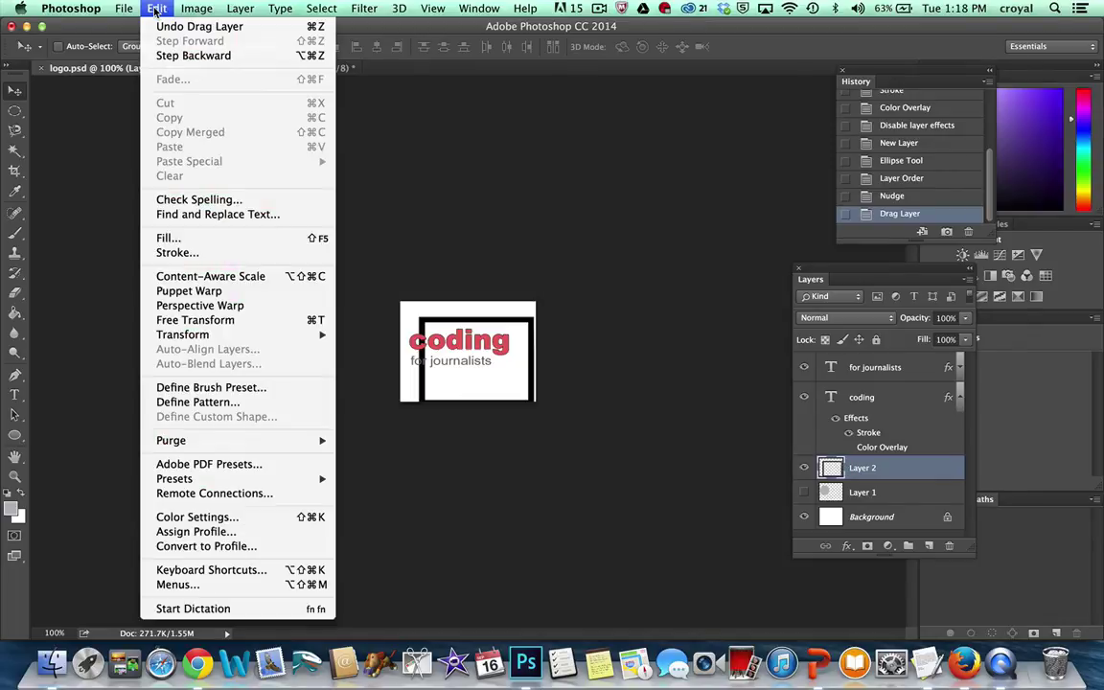
{"action": "left_click", "coordinate": [200, 319]}
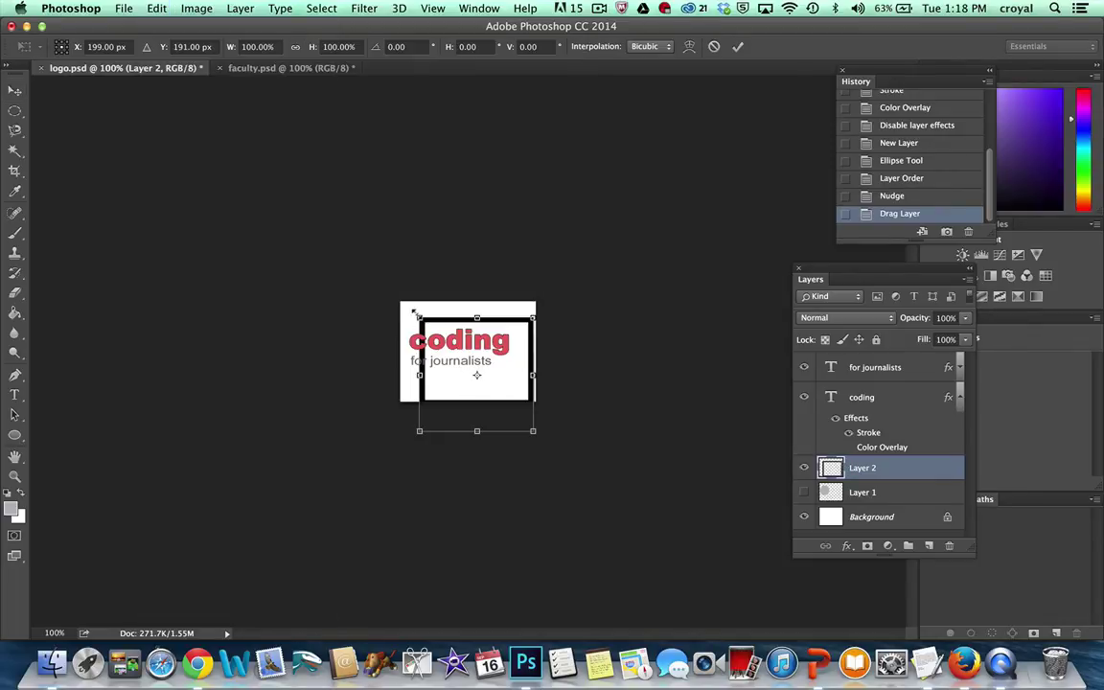
{"action": "left_click_drag", "start_coordinate": [415, 314], "coordinate": [505, 353]}
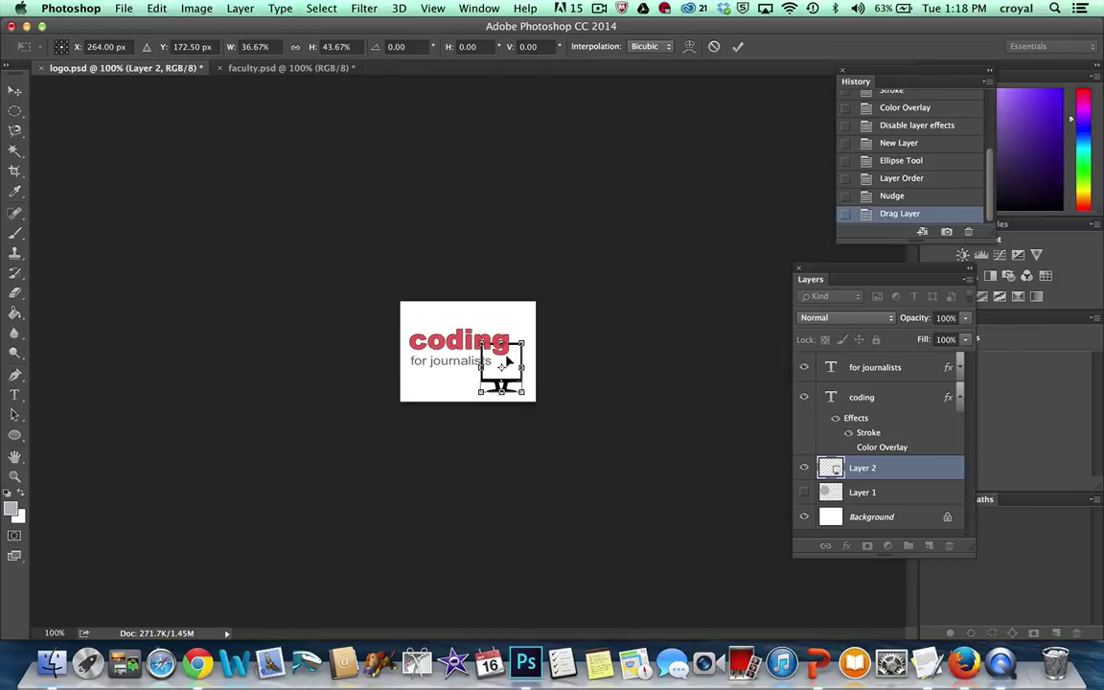
{"action": "key", "text": "Return"}
{"action": "key", "text": "Left"}
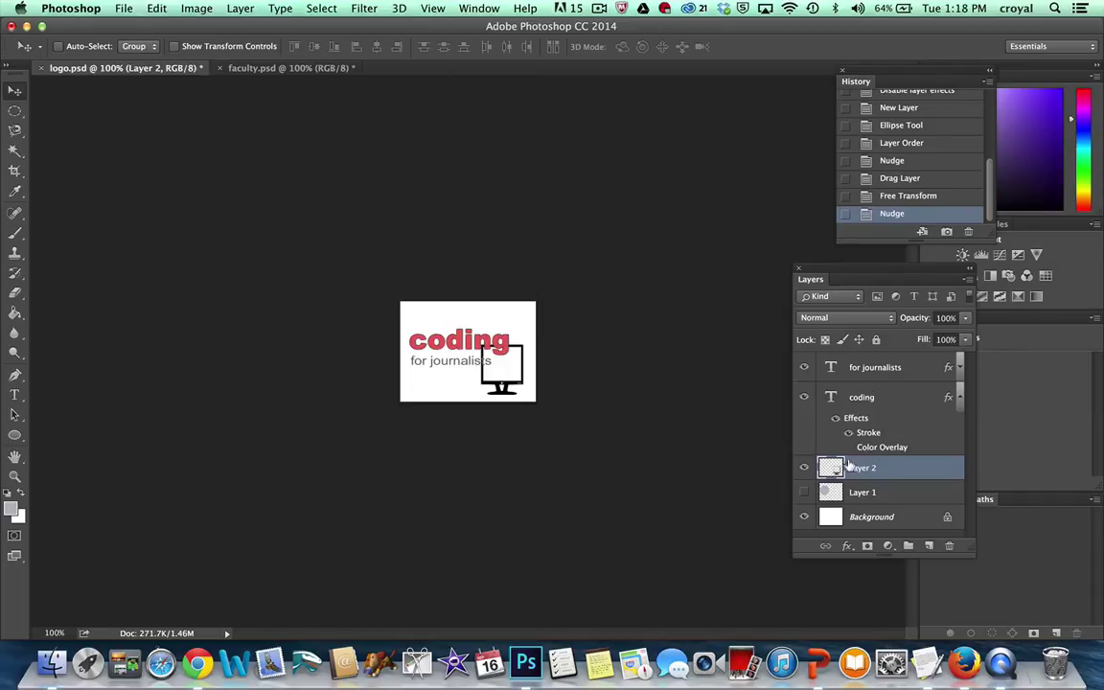
Free Transform the monitor graphic to about 75% width and 92% height and nudge it upward
{"action": "left_click", "coordinate": [158, 9]}
{"action": "left_click", "coordinate": [219, 321]}
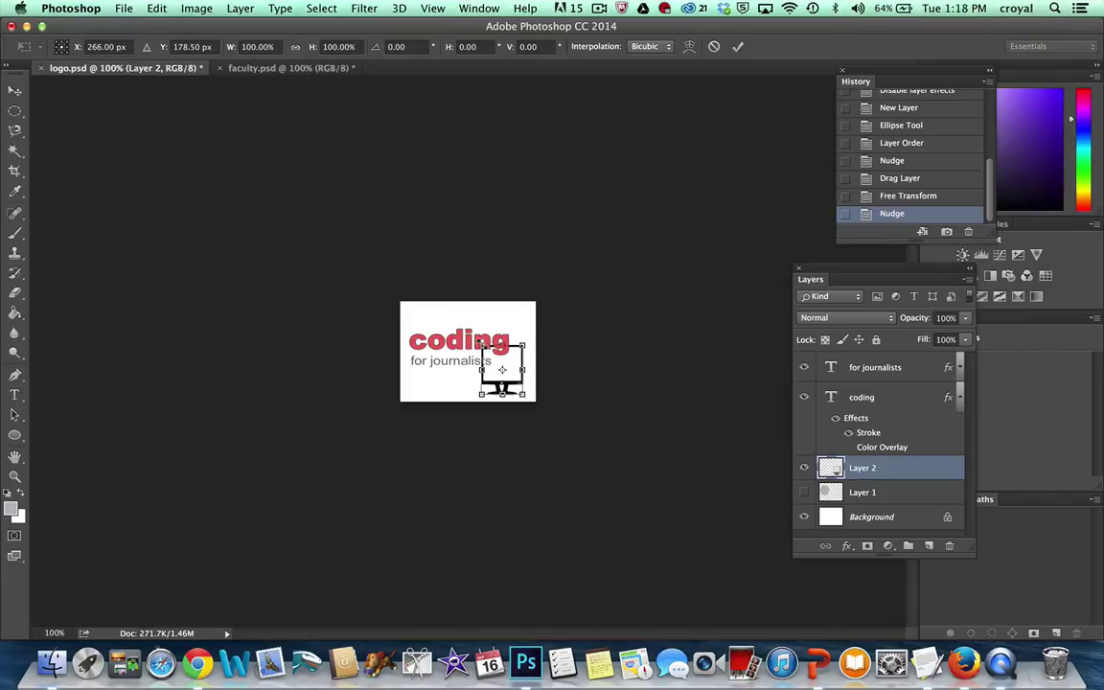
{"action": "left_click_drag", "start_coordinate": [483, 345], "coordinate": [499, 350]}
{"action": "key", "text": "Up"}
{"action": "key", "text": "Up"}
{"action": "key", "text": "Up"}
{"action": "key", "text": "Up"}
{"action": "key", "text": "Up"}
{"action": "key", "text": "Up"}
{"action": "key", "text": "Up"}
{"action": "key", "text": "Up"}
{"action": "key", "text": "Up"}
{"action": "key", "text": "Up"}
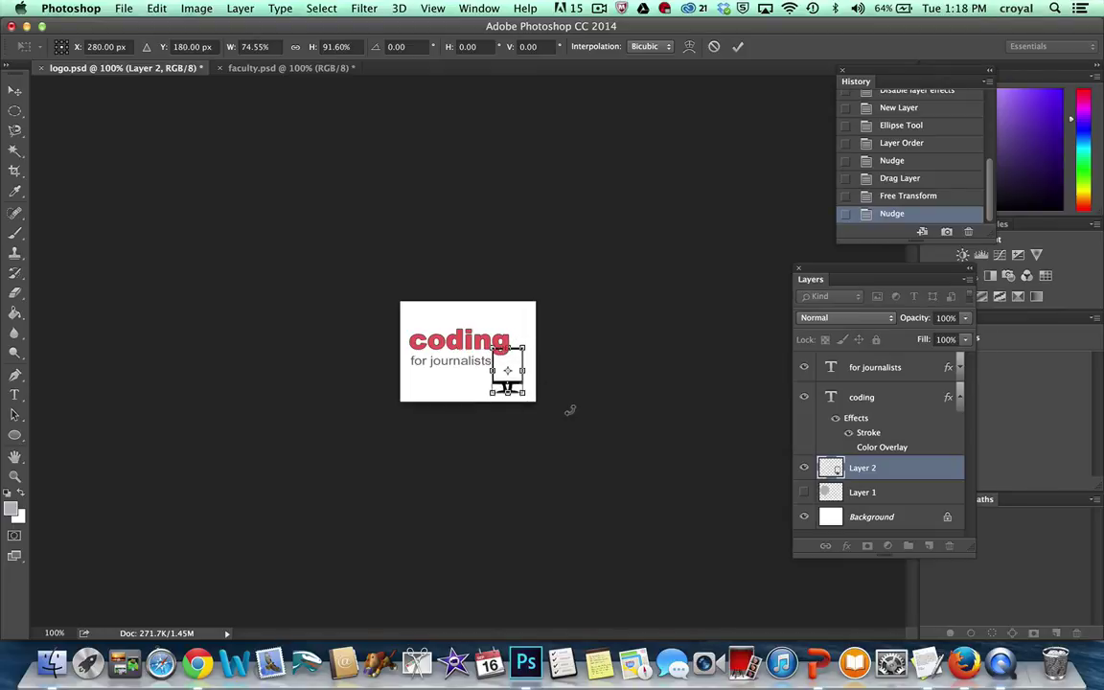
{"action": "key", "text": "Up"}
{"action": "key", "text": "Up"}
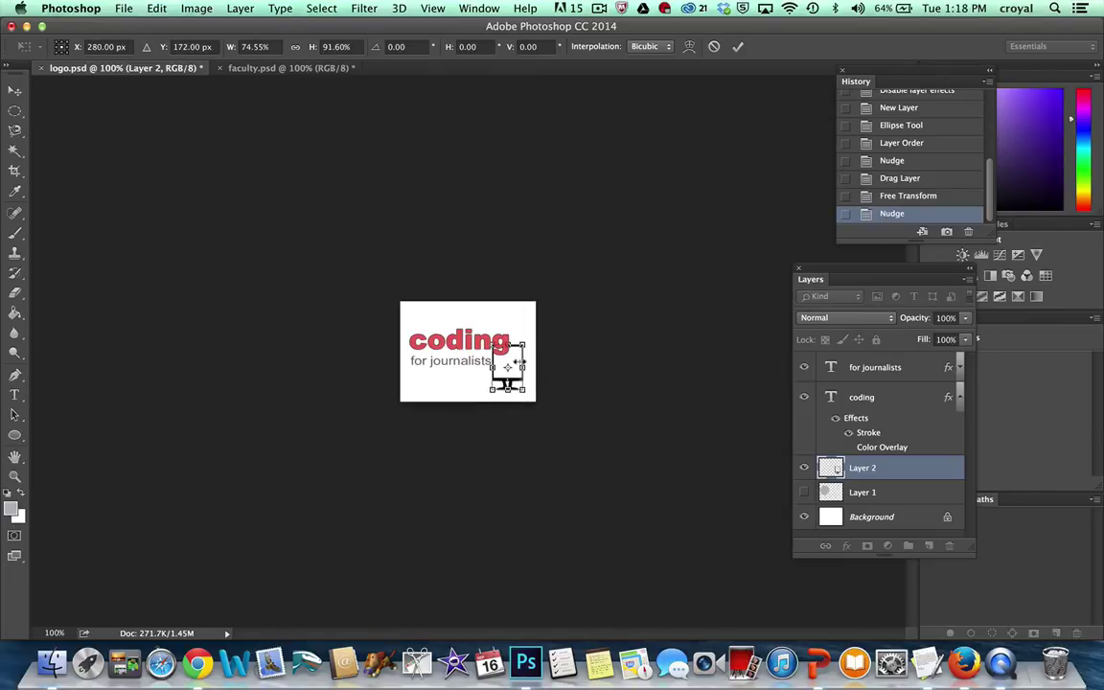
Widen the monitor graphic to about 105% width, shift it left under the end of "coding", and apply the transform
{"action": "left_click_drag", "start_coordinate": [521, 363], "coordinate": [528, 364]}
{"action": "key", "text": "Left"}
{"action": "key", "text": "Left"}
{"action": "key", "text": "Left"}
{"action": "key", "text": "Left"}
{"action": "key", "text": "Left"}
{"action": "key", "text": "Left"}
{"action": "key", "text": "Left"}
{"action": "key", "text": "Left"}
{"action": "key", "text": "Left"}
{"action": "key", "text": "Left"}
{"action": "key", "text": "Left"}
{"action": "key", "text": "Left"}
{"action": "key", "text": "Left"}
{"action": "key", "text": "Left"}
{"action": "key", "text": "Left"}
{"action": "key", "text": "Left"}
{"action": "key", "text": "Left"}
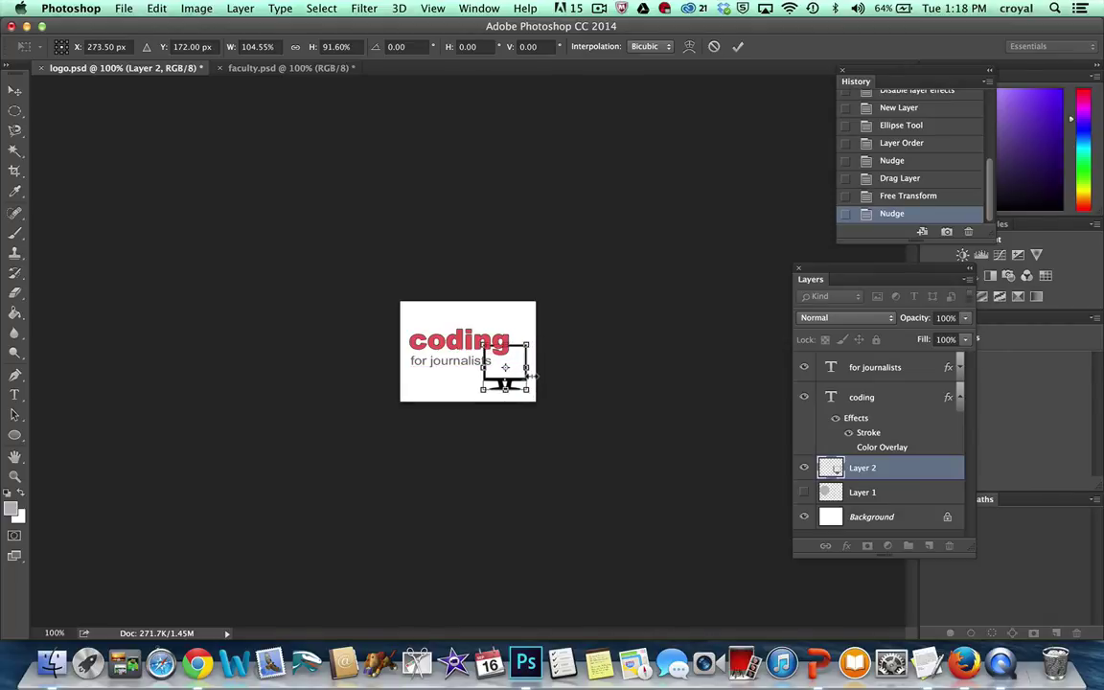
{"action": "key", "text": "Return"}
Nudge the monitor graphic slightly to the right so that its upper-left corner tucks behind the end of the logo text
{"action": "key", "text": "Left"}
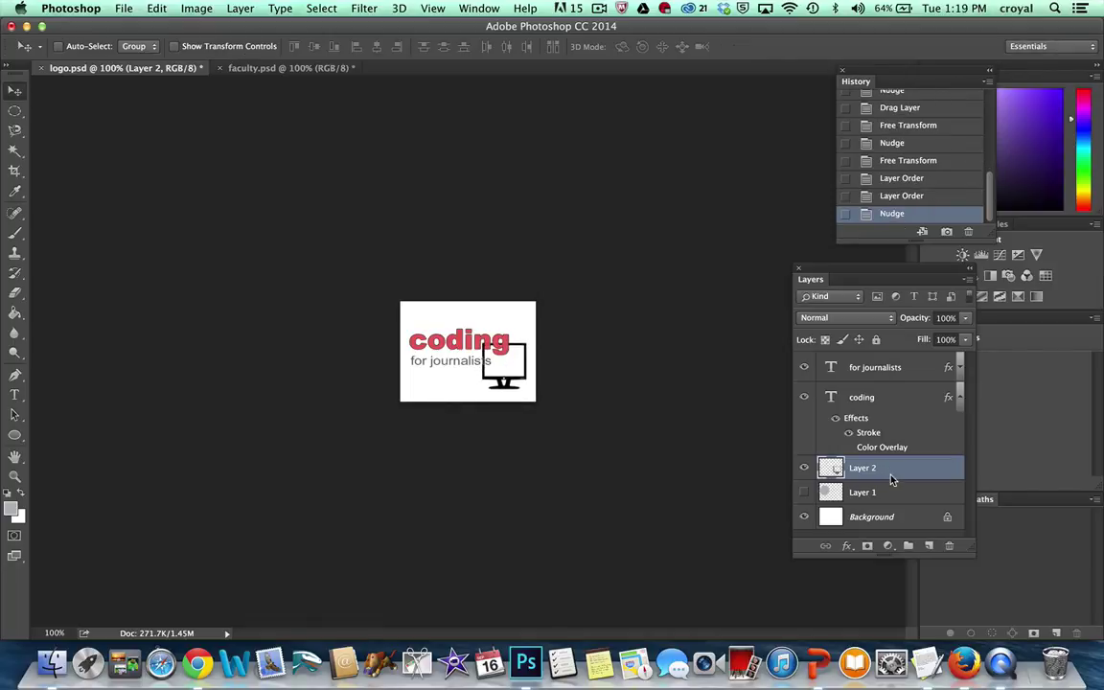
{"action": "key", "text": "Right"}
{"action": "key", "text": "Right"}
{"action": "key", "text": "Right"}
{"action": "key", "text": "Right"}
{"action": "key", "text": "Right"}
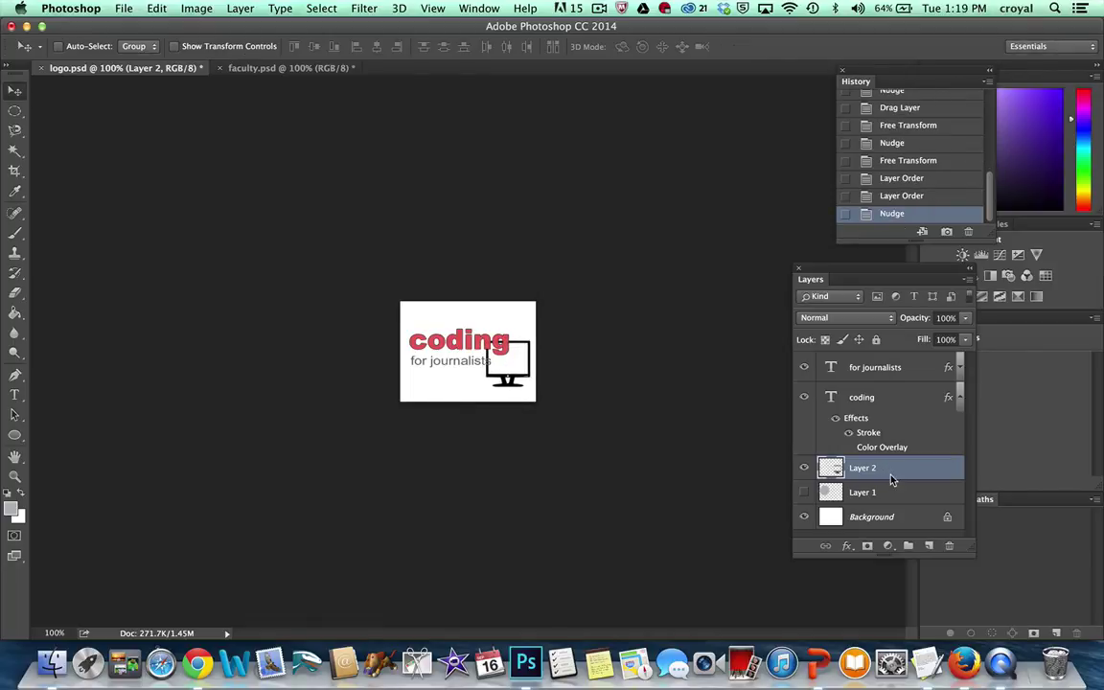
{"action": "key", "text": "Left"}
{"action": "key", "text": "Left"}
{"action": "key", "text": "Left"}
{"action": "key", "text": "Left"}
{"action": "key", "text": "Left"}
{"action": "key", "text": "Down"}
{"action": "key", "text": "Down"}
{"action": "key", "text": "Down"}
{"action": "key", "text": "Down"}
{"action": "key", "text": "Down"}
{"action": "key", "text": "Right"}
{"action": "key", "text": "Right"}
{"action": "key", "text": "Right"}
{"action": "key", "text": "Right"}
{"action": "key", "text": "Right"}
{"action": "key", "text": "Right"}
{"action": "key", "text": "Right"}
{"action": "key", "text": "Left"}
{"action": "key", "text": "Left"}
{"action": "key", "text": "Left"}
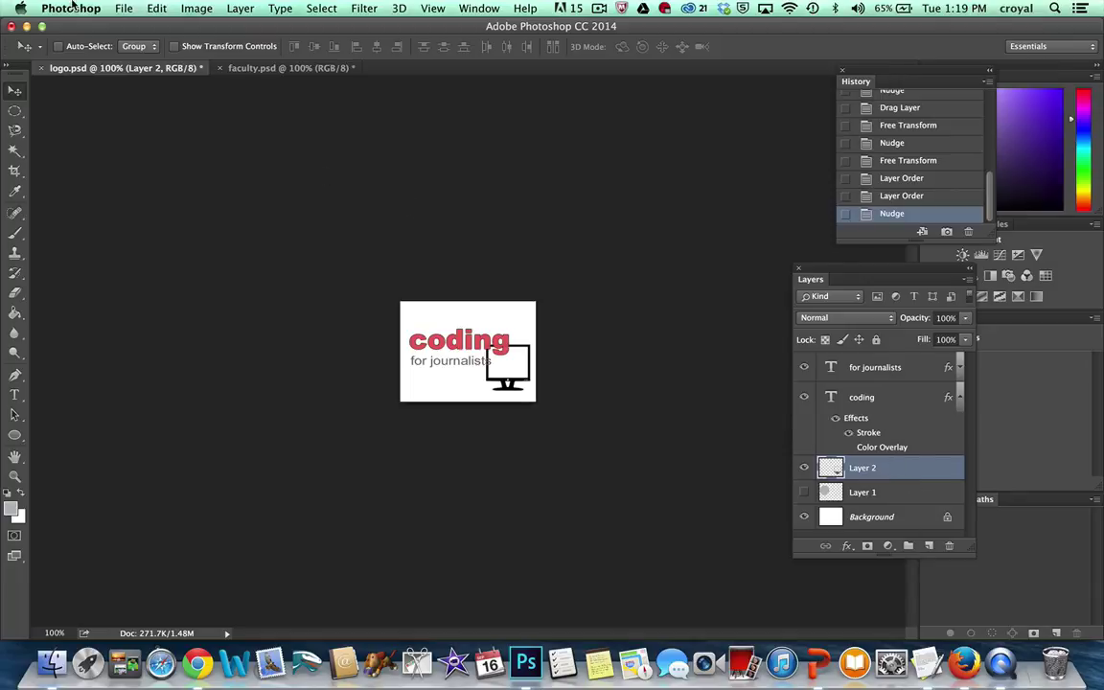
Save logo.psd and export it for the web as a GIF named logo.gif in the webdesign folder
{"action": "left_click", "coordinate": [123, 8]}
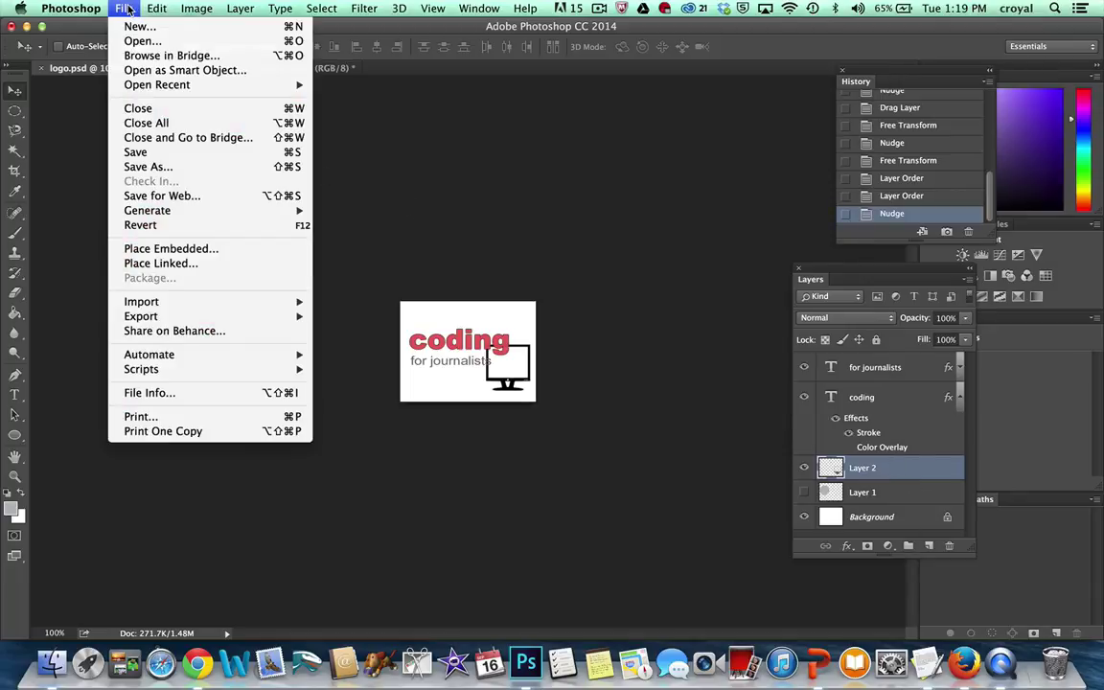
{"action": "left_click", "coordinate": [166, 156]}
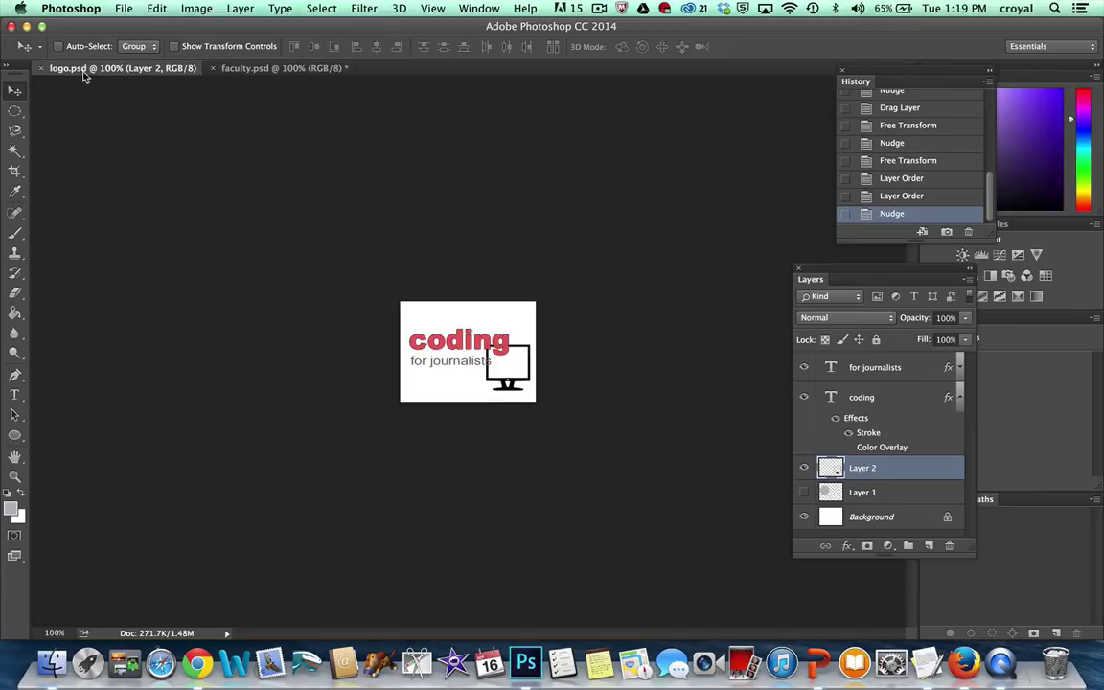
{"action": "left_click", "coordinate": [127, 11]}
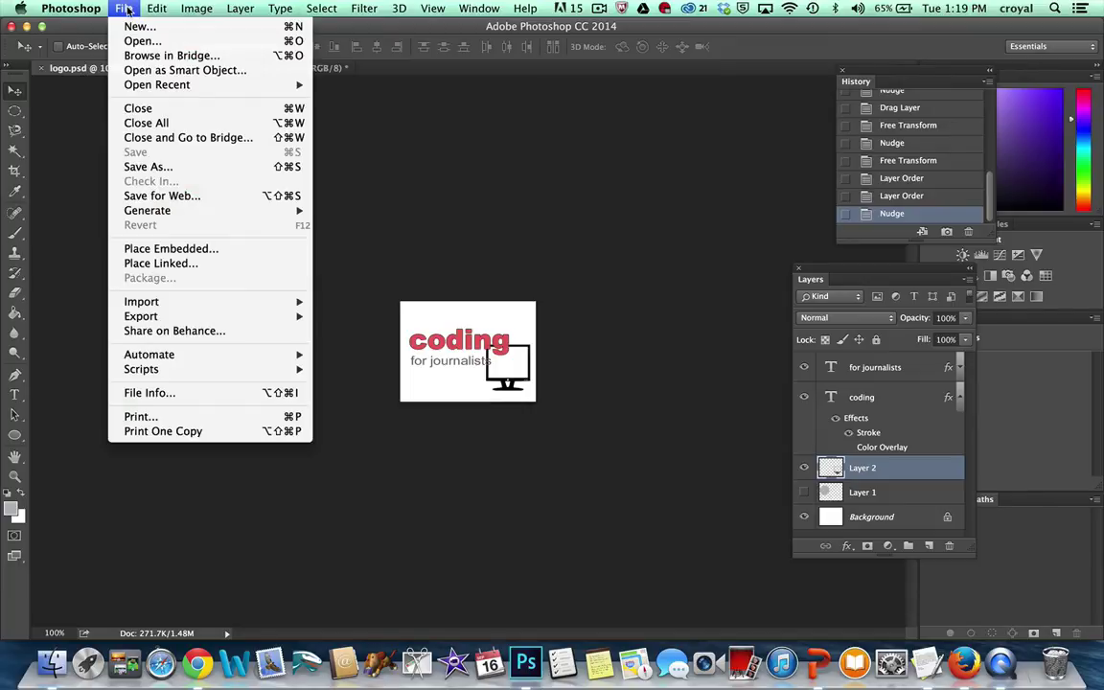
{"action": "left_click", "coordinate": [216, 197]}
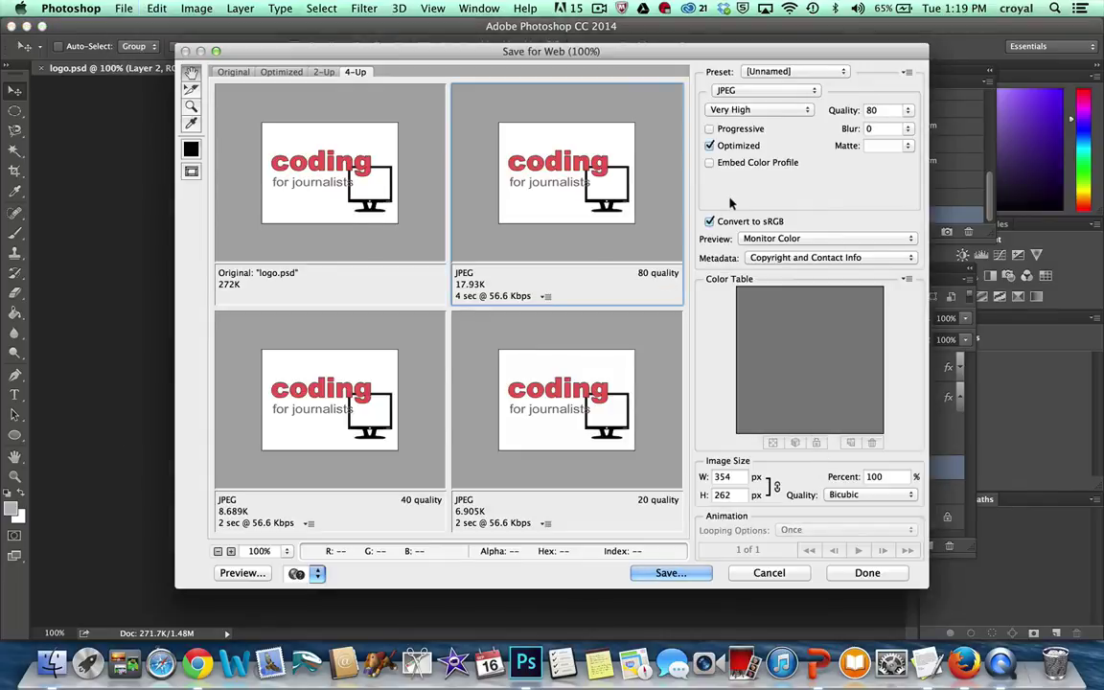
{"action": "left_click", "coordinate": [754, 89]}
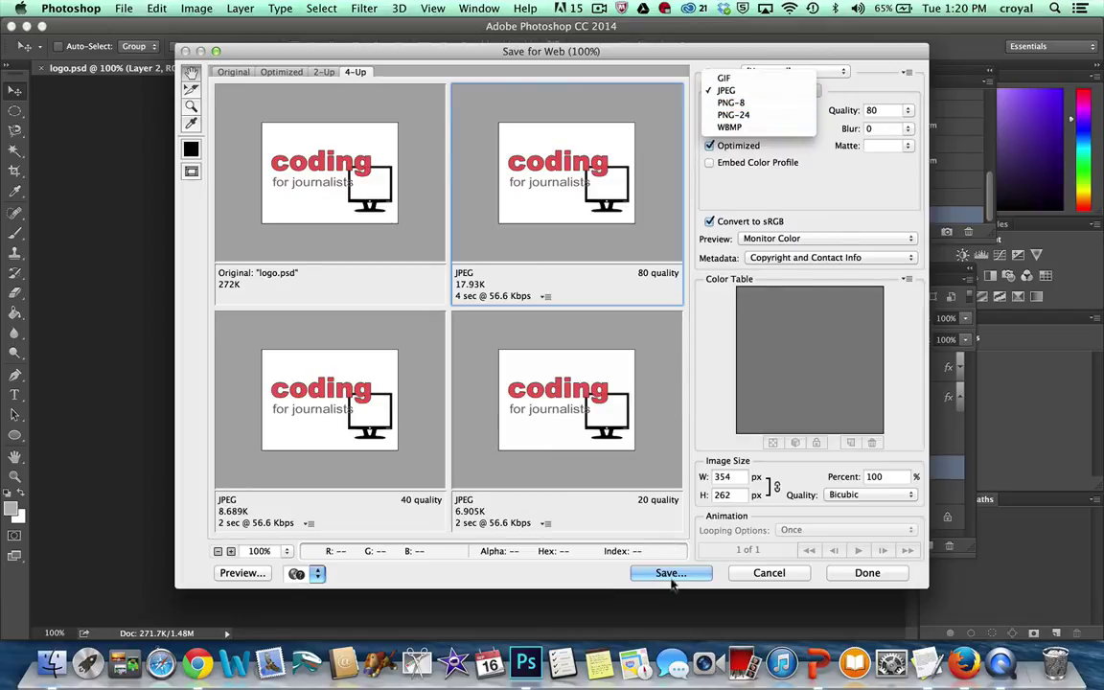
{"action": "left_click", "coordinate": [722, 78]}
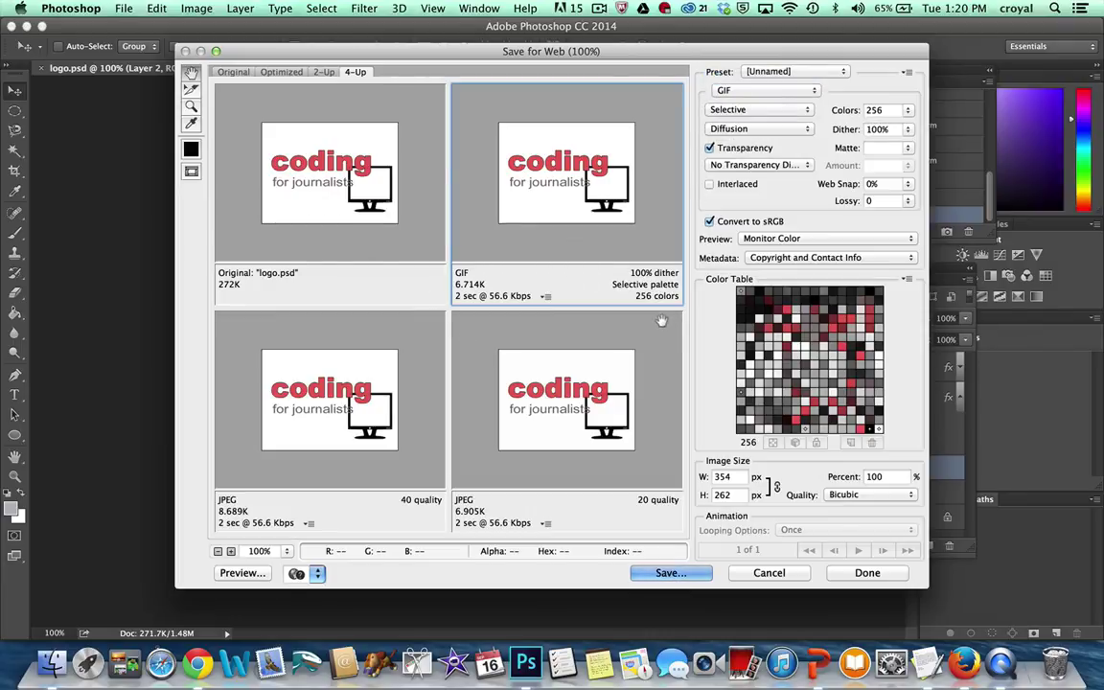
{"action": "left_click", "coordinate": [661, 571]}
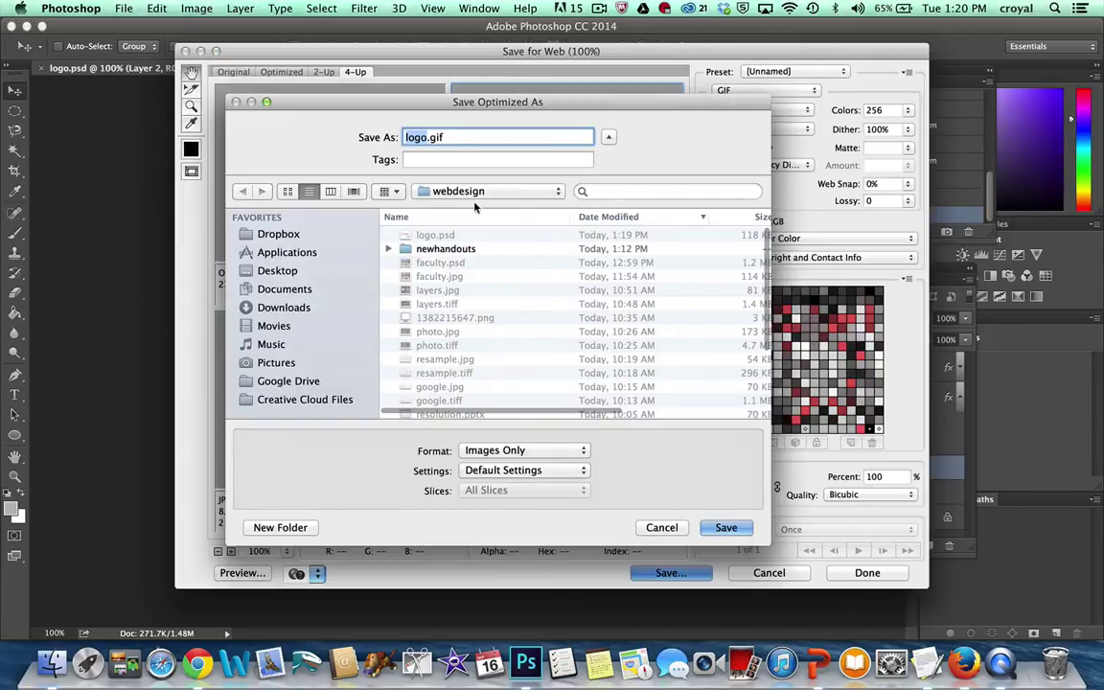
{"action": "left_click", "coordinate": [725, 527]}
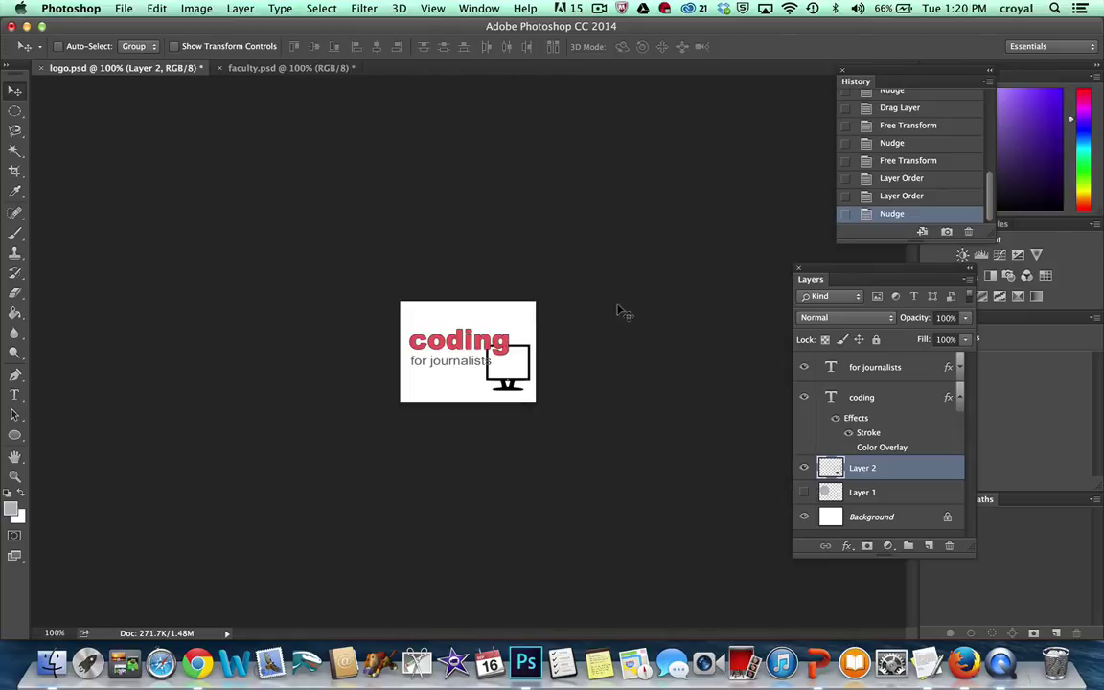